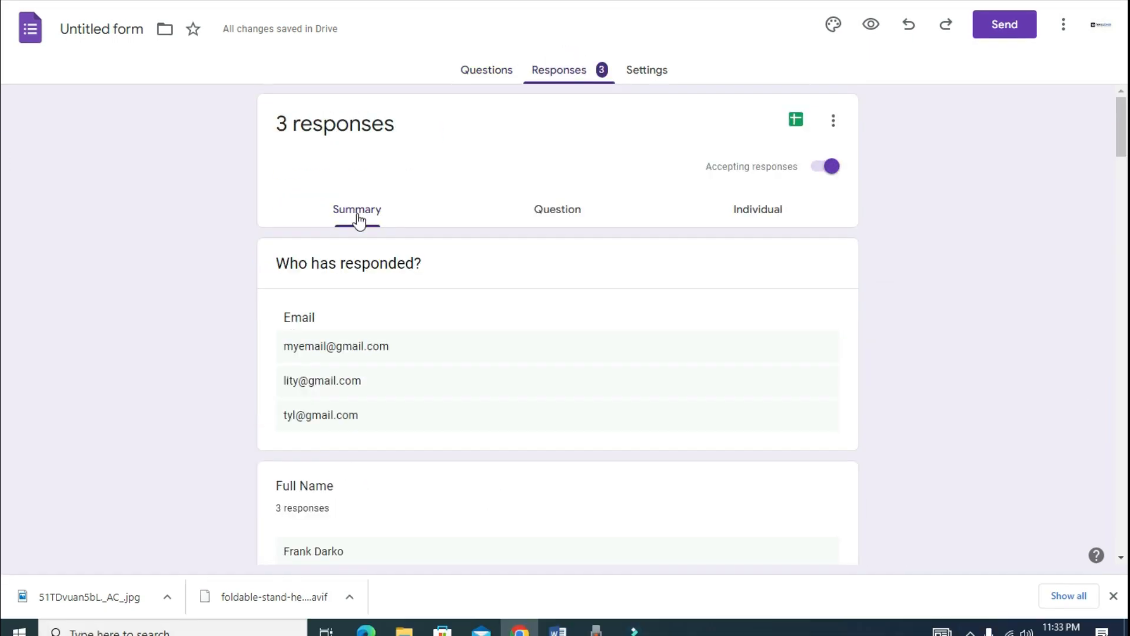
Step: Scroll through the summary charts of the form's three responses
{"action": "left_click_drag", "start_coordinate": [1124, 228], "coordinate": [1124, 289]}
{"action": "scroll", "coordinate": [432, 222], "scroll_direction": "down", "scroll_amount": 16}
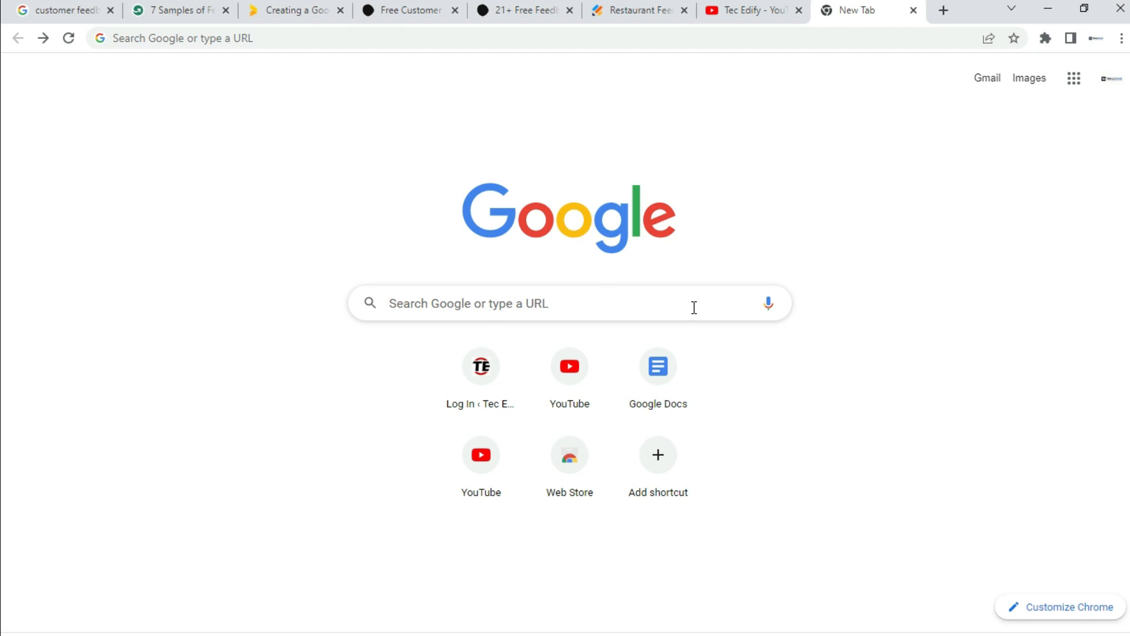
Step: Search Google for 'google forms' and open the Google Forms sign-in result
{"action": "left_click", "coordinate": [459, 304]}
{"action": "left_click", "coordinate": [457, 303]}
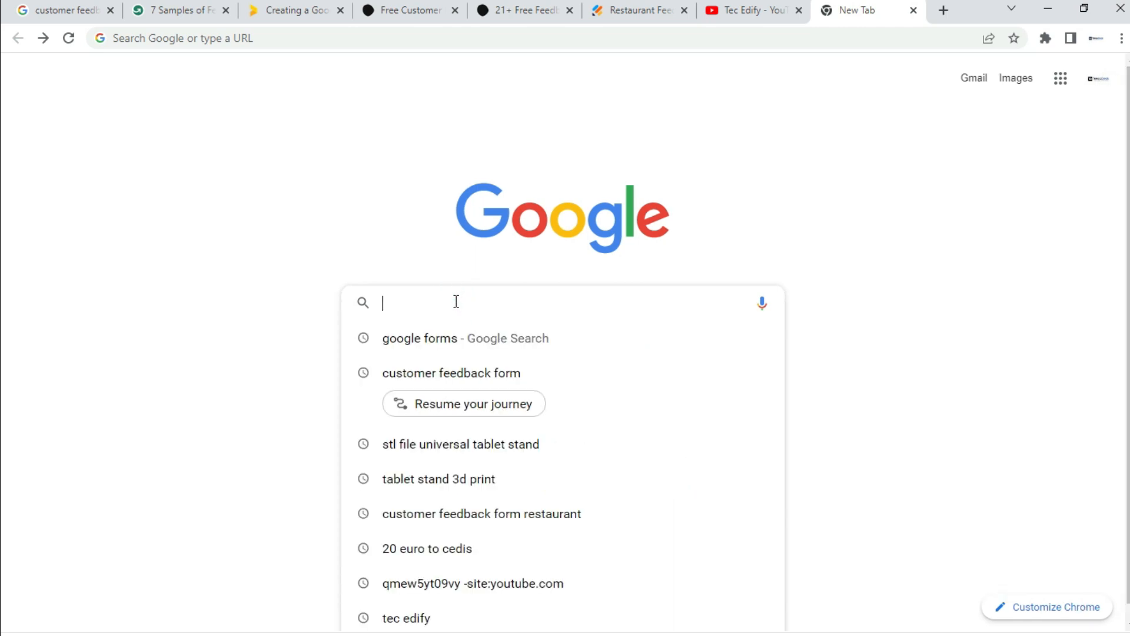
{"action": "left_click", "coordinate": [408, 339]}
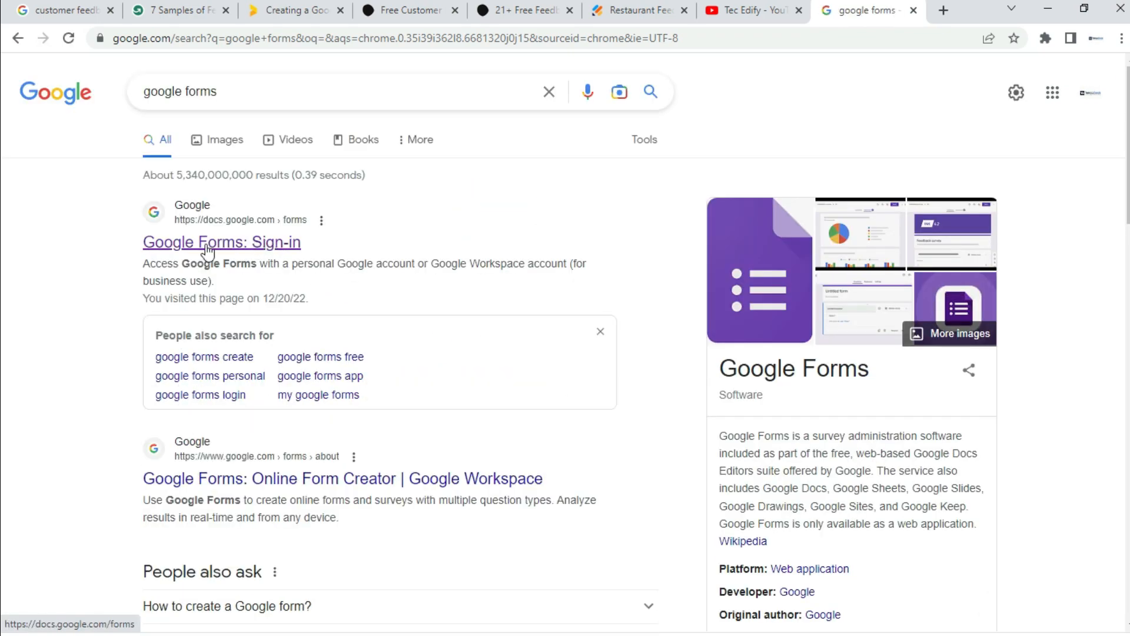
{"action": "left_click", "coordinate": [277, 248]}
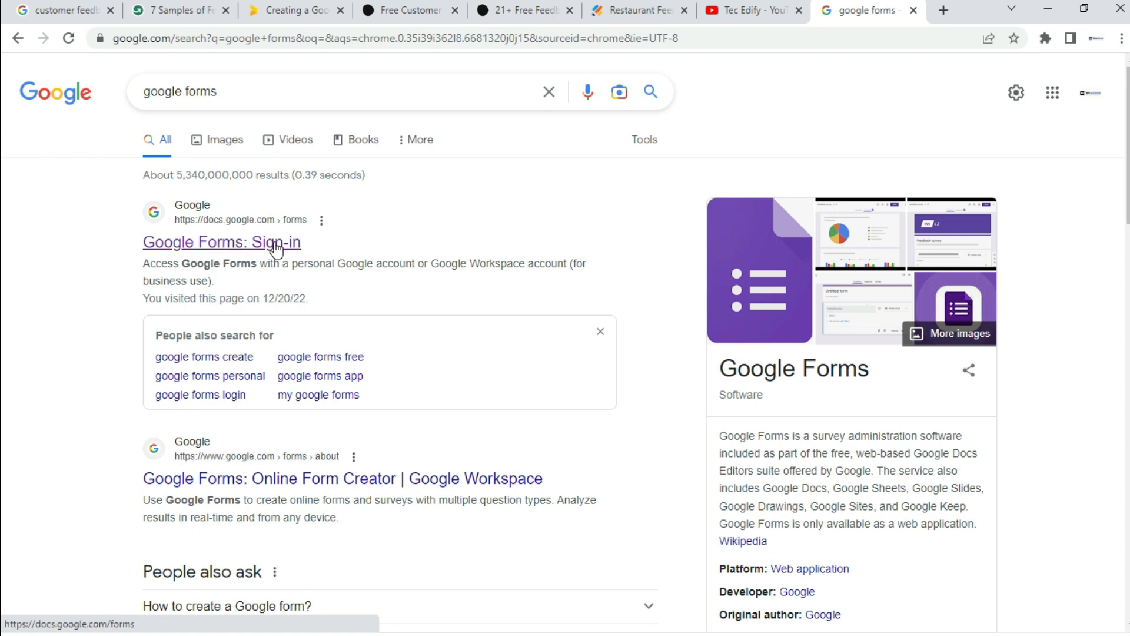
{"action": "left_click", "coordinate": [277, 249]}
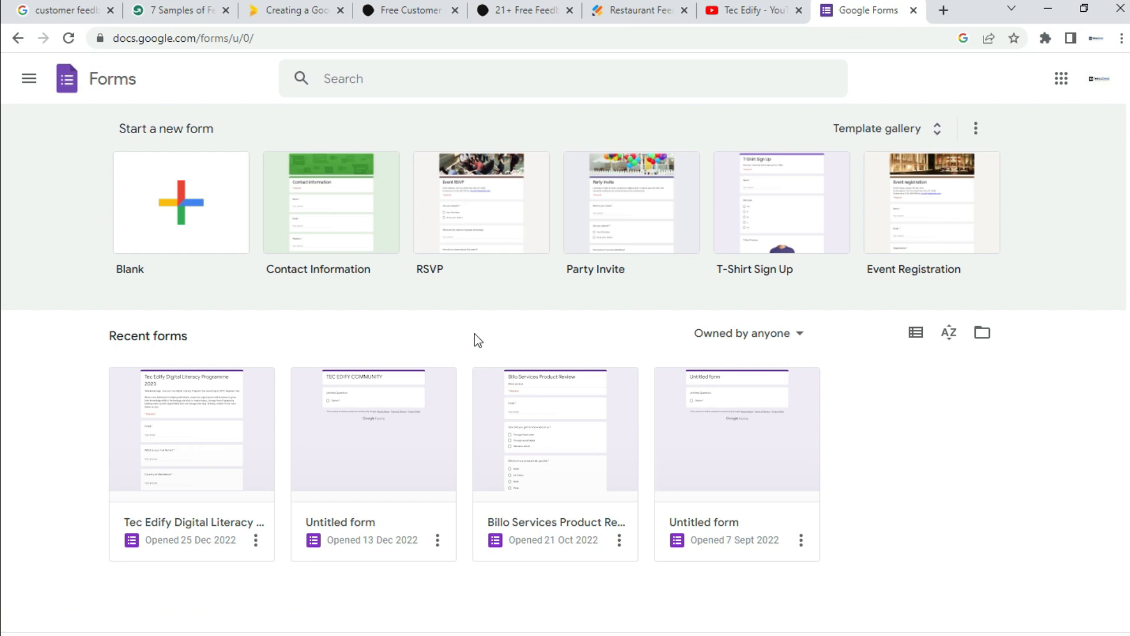
Step: Glance at the Tec Edify YouTube tab, then create a form from the Blank template
{"action": "left_click", "coordinate": [748, 13]}
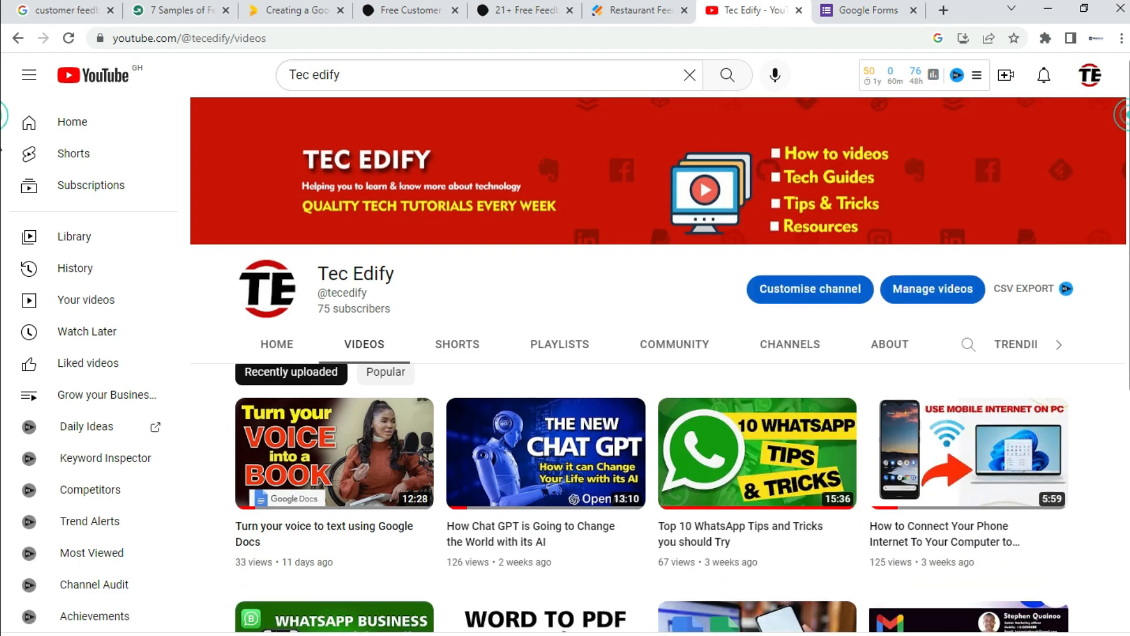
{"action": "scroll", "coordinate": [1, 150], "scroll_direction": "down", "scroll_amount": 6}
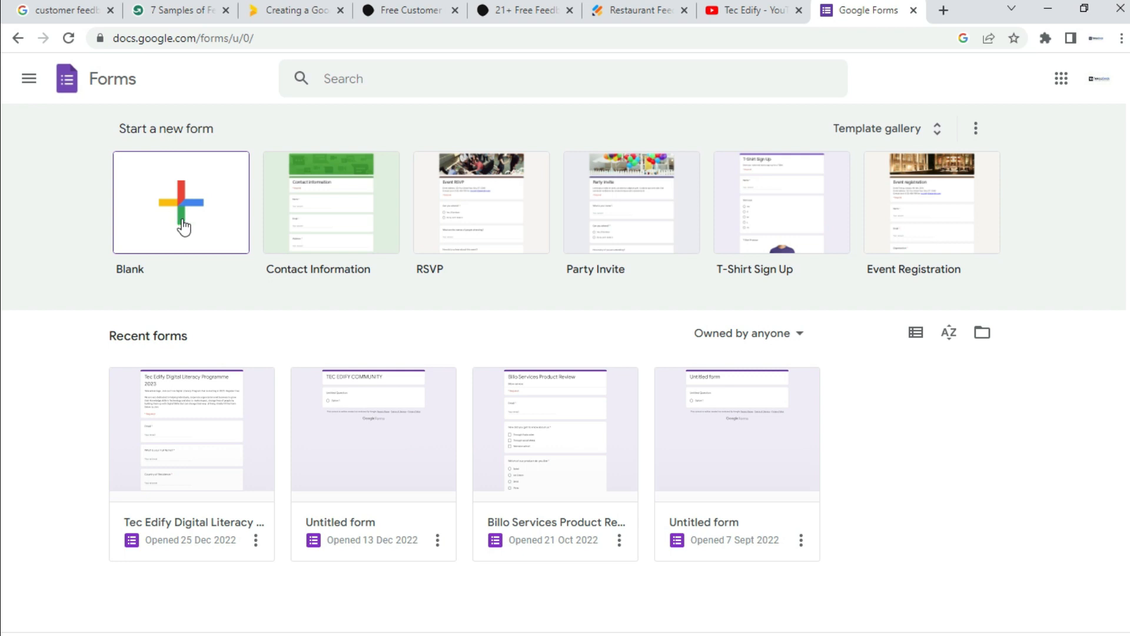
{"action": "left_click", "coordinate": [182, 217]}
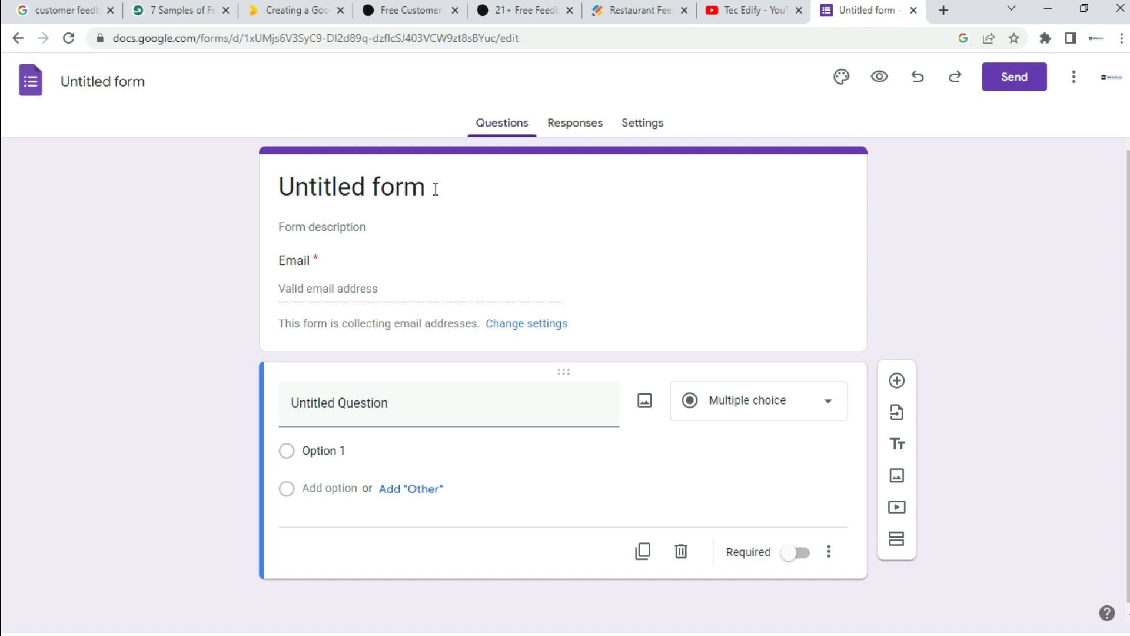
Step: Retitle the form from 'Untitled form' to 'Tec Restaurant'
{"action": "left_click", "coordinate": [435, 189]}
{"action": "left_click_drag", "start_coordinate": [435, 188], "coordinate": [293, 183]}
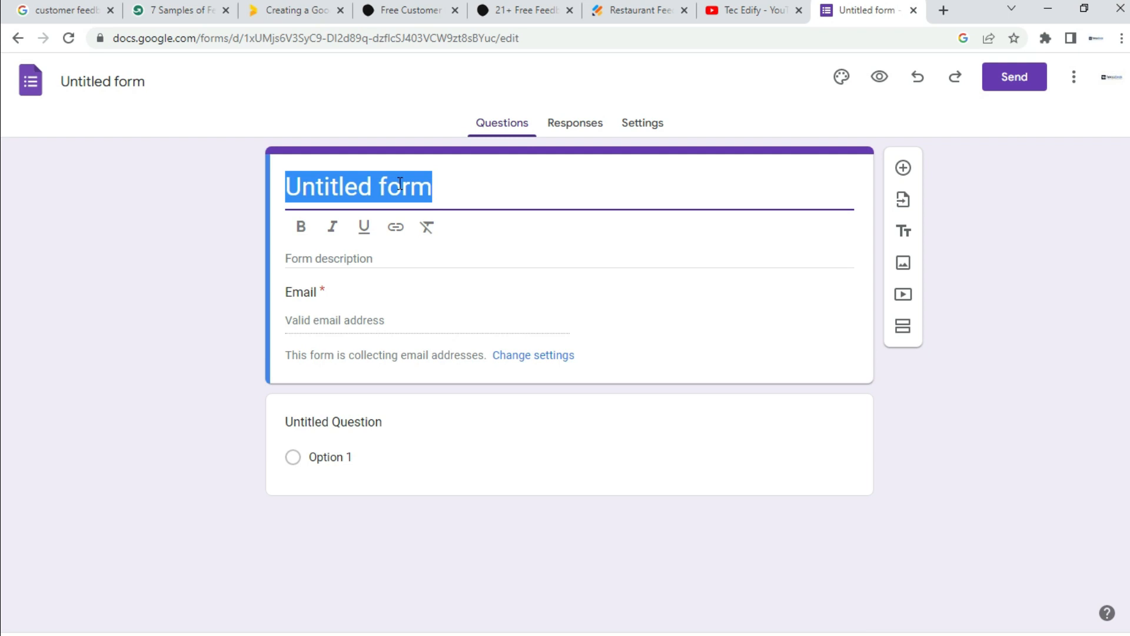
{"action": "type", "text": "Restaurant"}
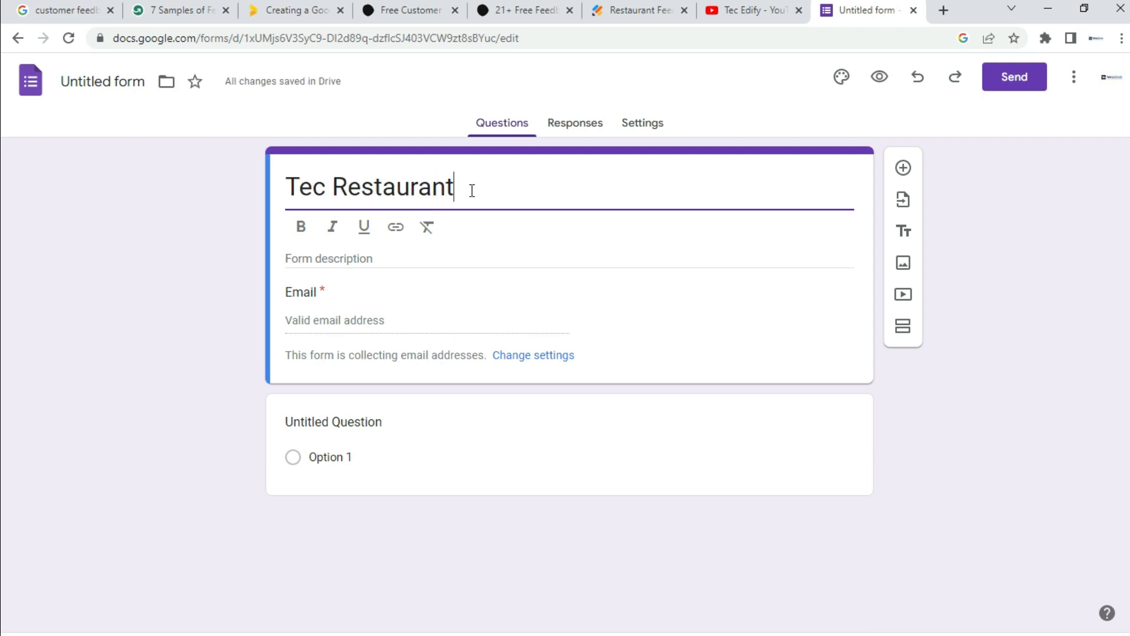
Step: Paste 'We appreciate you Feedback' as the form description and make it bold
{"action": "left_click", "coordinate": [385, 259]}
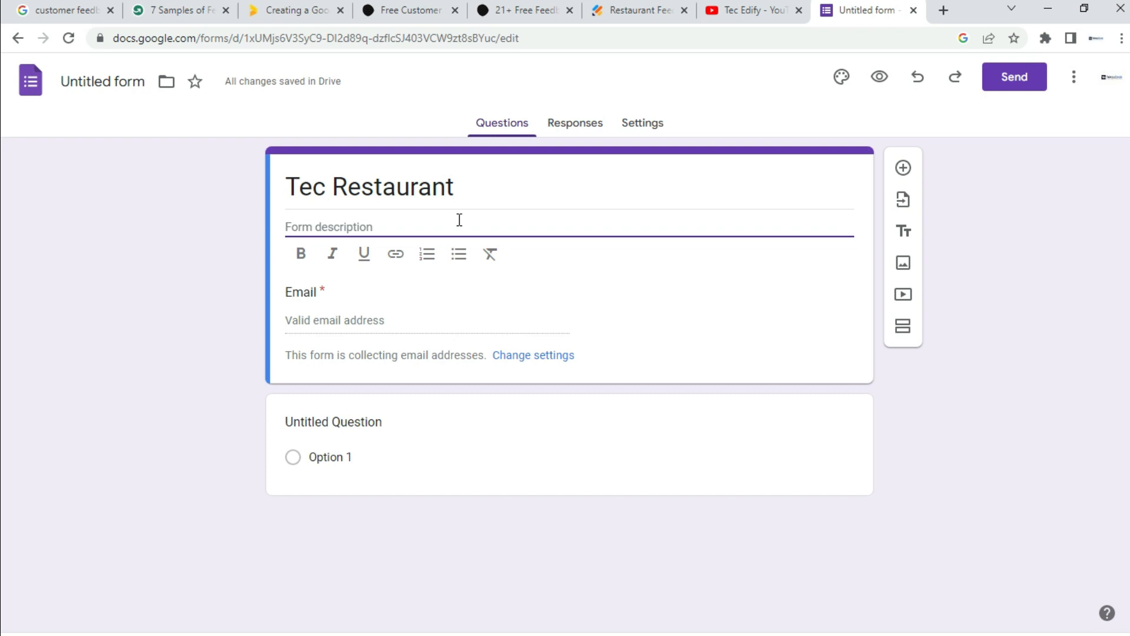
{"action": "left_click", "coordinate": [442, 227]}
{"action": "type", "text": "We appreciate you Feedback"}
{"action": "left_click_drag", "start_coordinate": [437, 227], "coordinate": [285, 227]}
{"action": "left_click", "coordinate": [438, 228]}
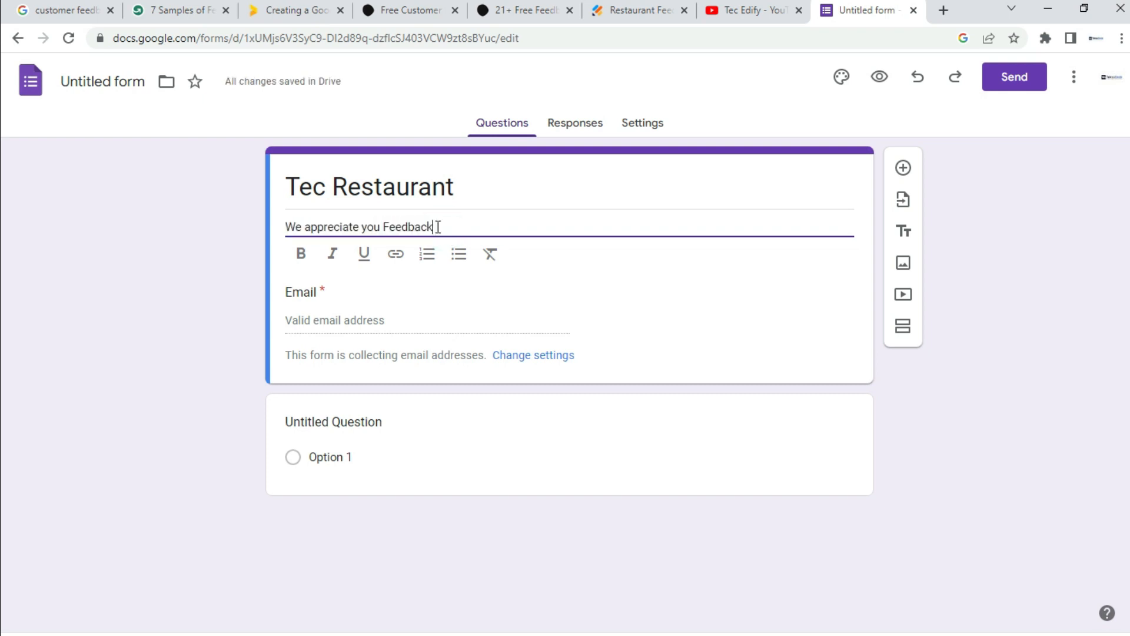
{"action": "triple_click", "coordinate": [441, 227]}
{"action": "left_click", "coordinate": [304, 256]}
{"action": "left_click", "coordinate": [462, 220]}
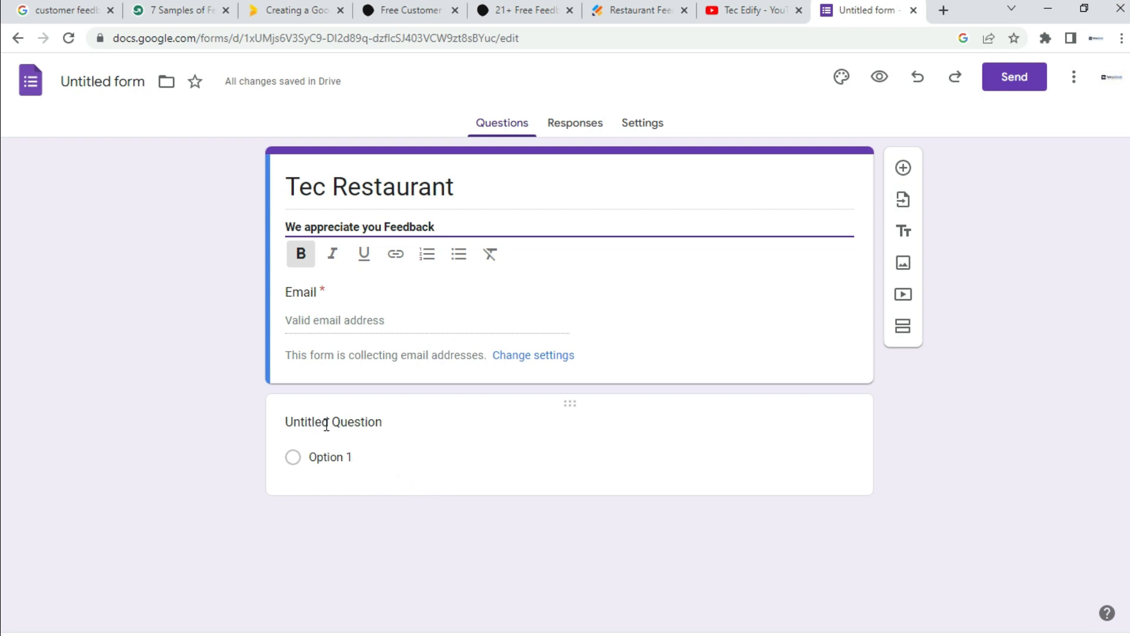
Step: Make the first question a required Short answer titled 'Full Name', then add another question
{"action": "left_click", "coordinate": [383, 422]}
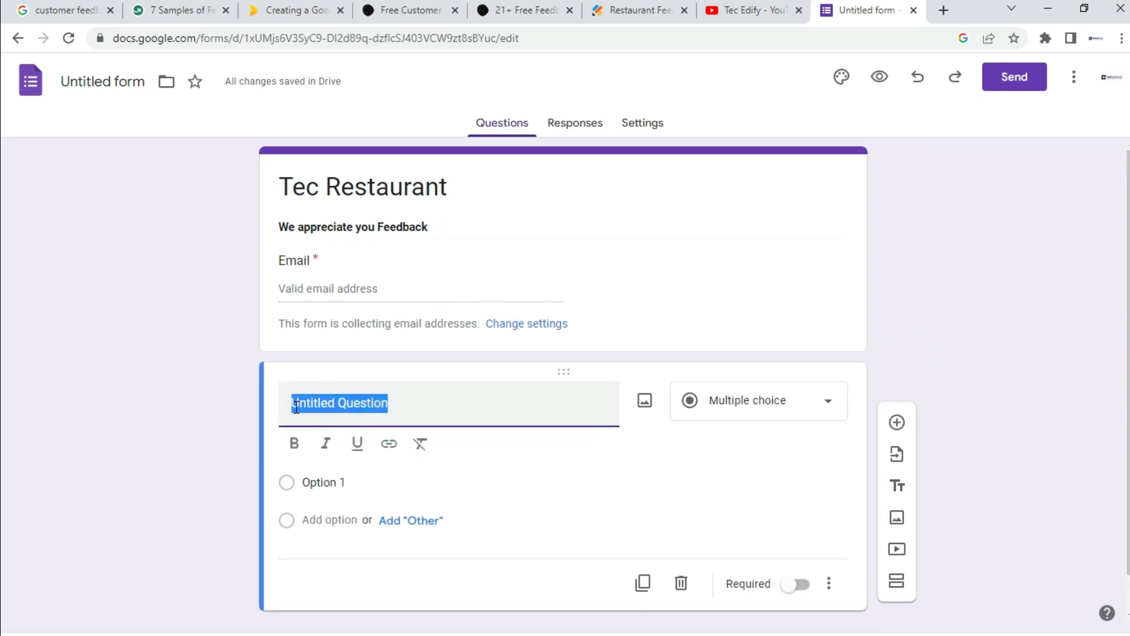
{"action": "type", "text": "Full Name"}
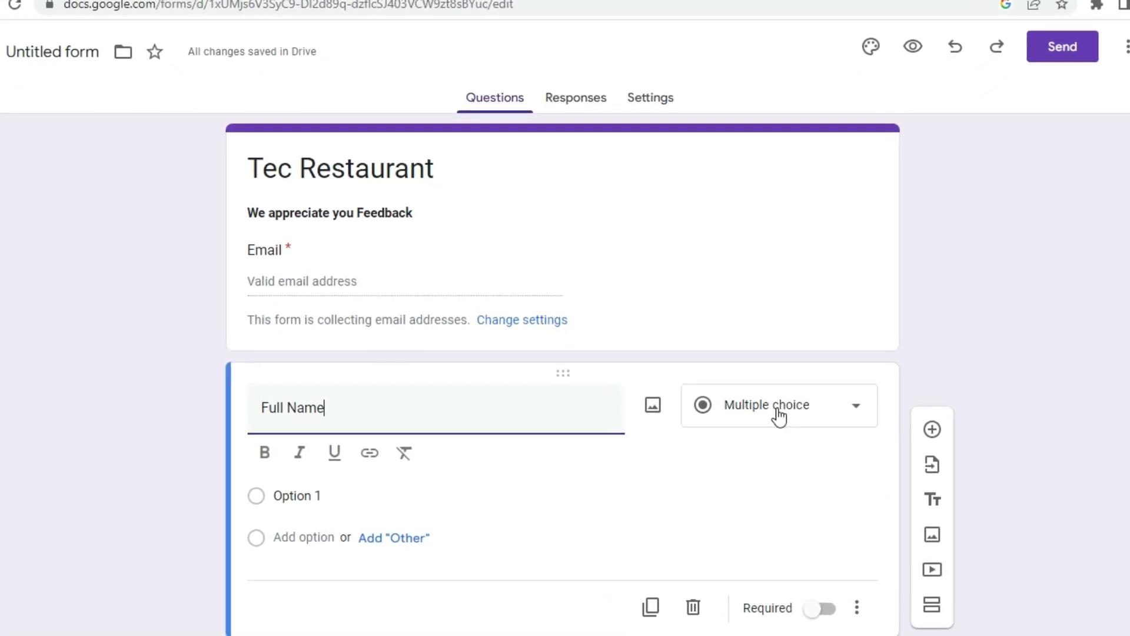
{"action": "left_click", "coordinate": [830, 422]}
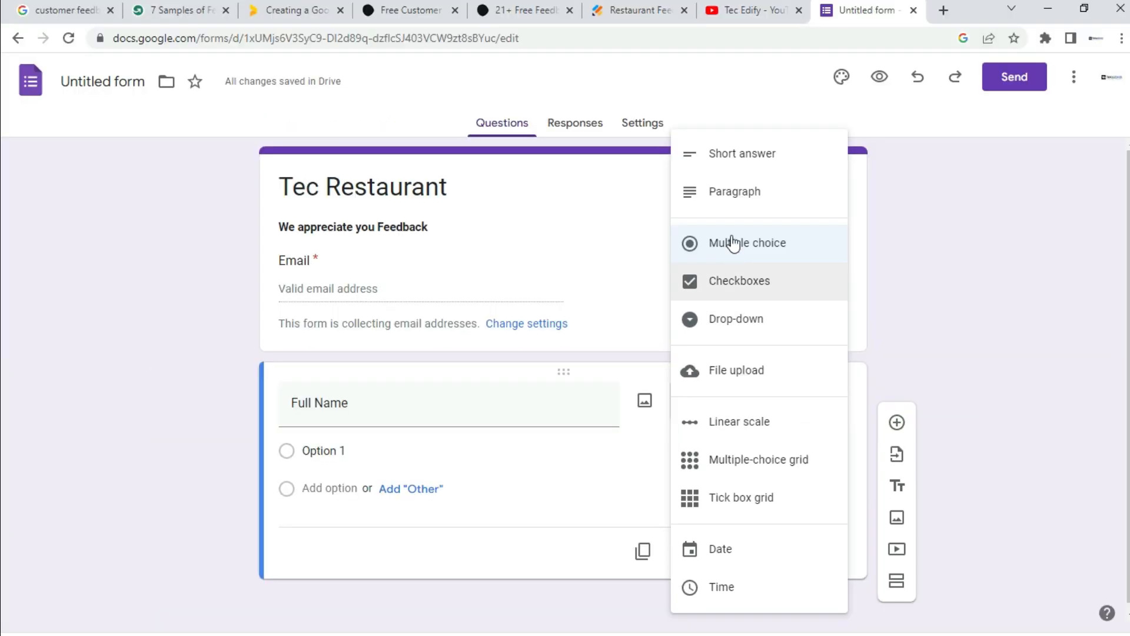
{"action": "left_click", "coordinate": [731, 161]}
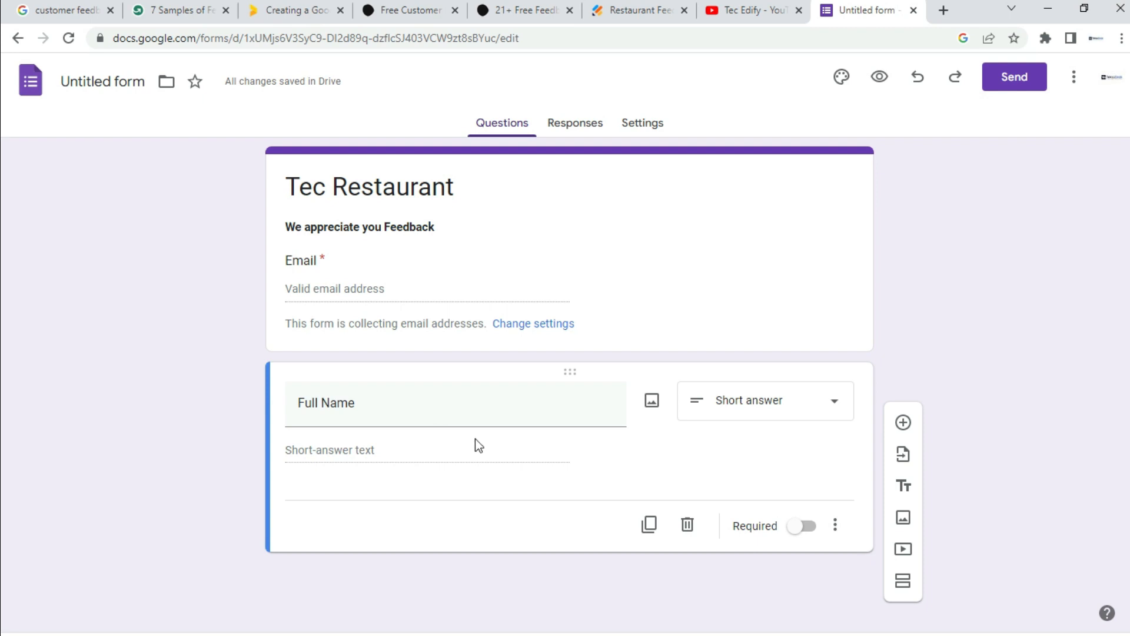
{"action": "left_click", "coordinate": [806, 533]}
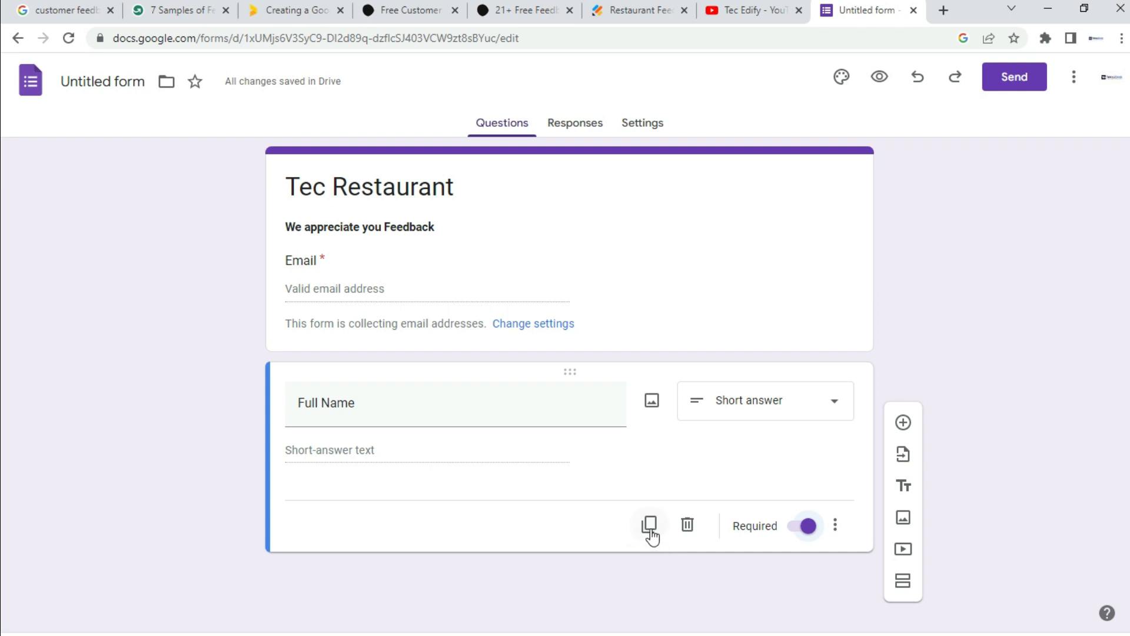
{"action": "left_click", "coordinate": [904, 423]}
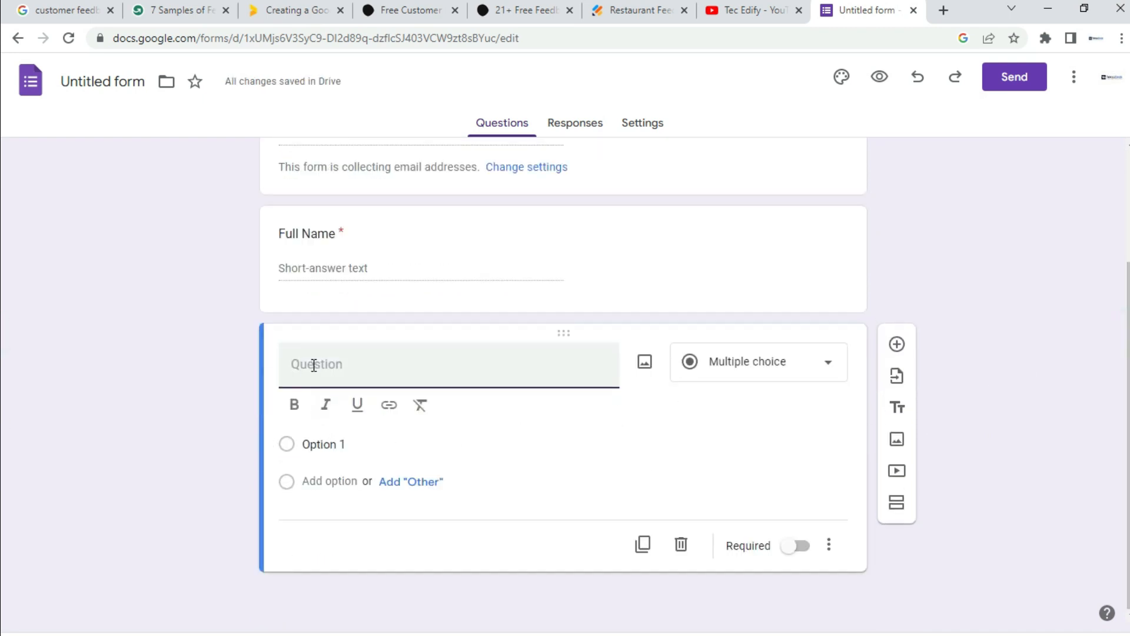
Step: Title the new question 'Mobile Number', set it to Short answer, and mark it required
{"action": "left_click", "coordinate": [314, 365]}
{"action": "type", "text": "Mobile Number"}
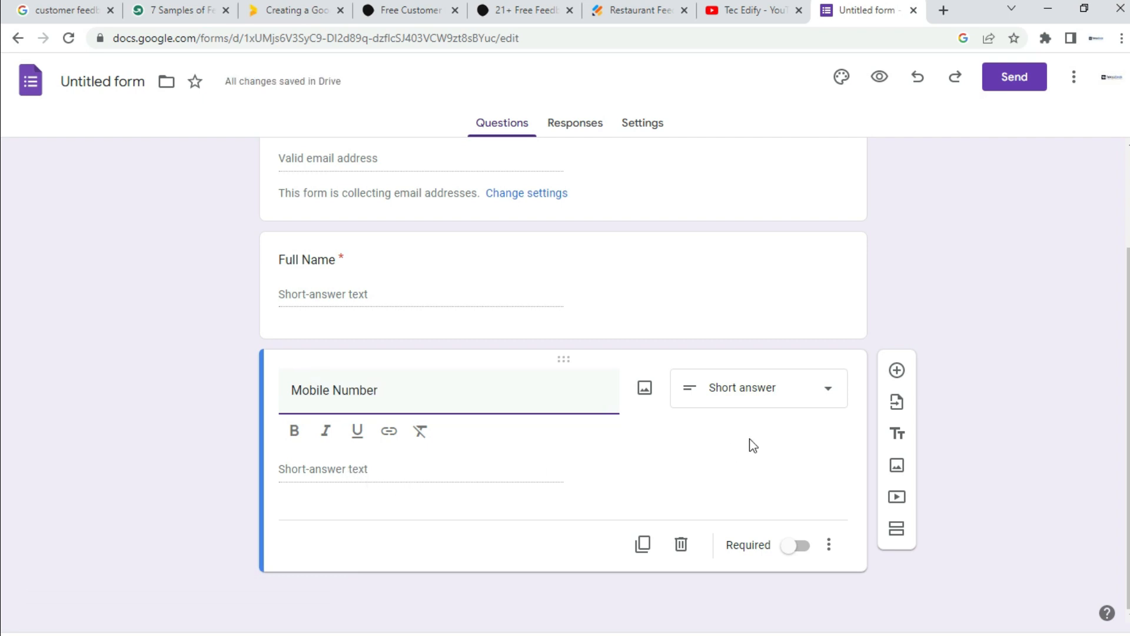
{"action": "left_click", "coordinate": [826, 394]}
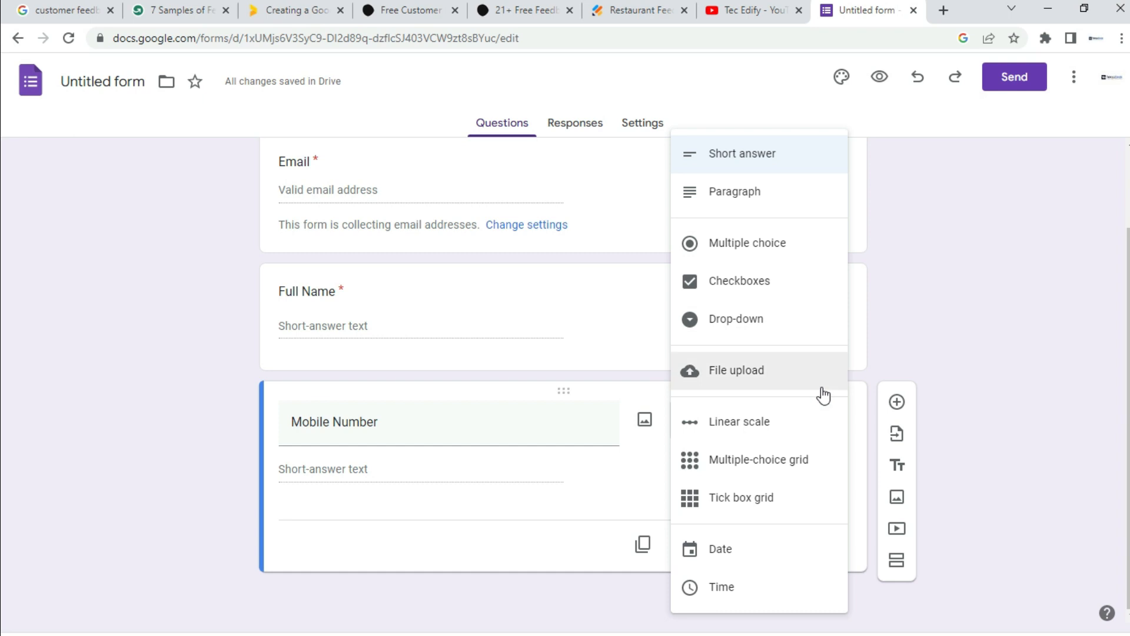
{"action": "left_click", "coordinate": [754, 160]}
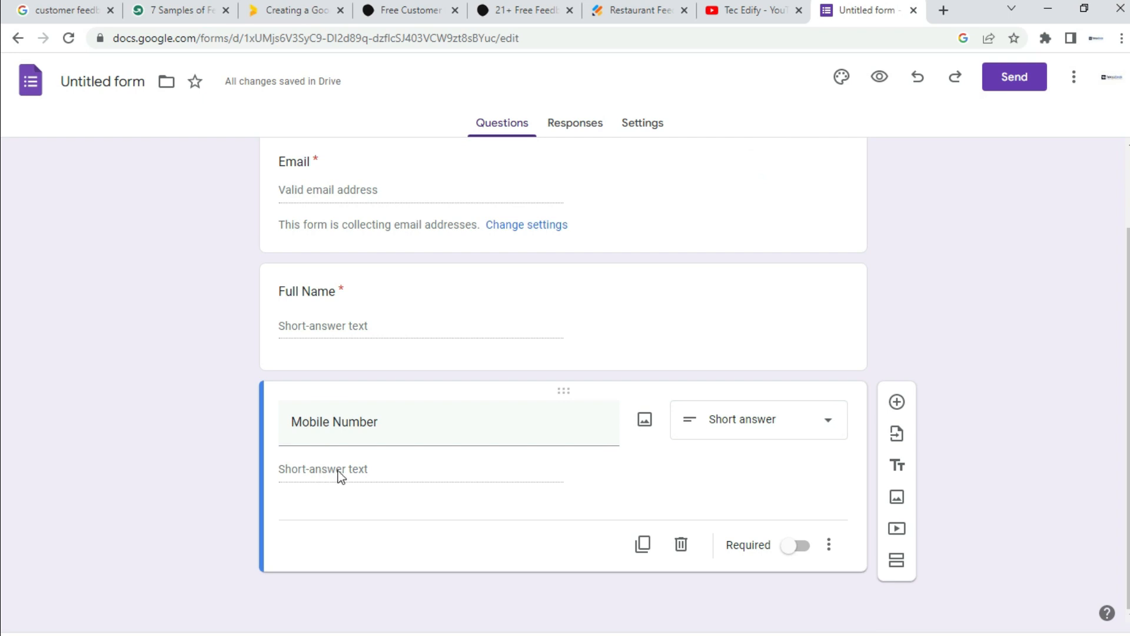
{"action": "triple_click", "coordinate": [384, 421]}
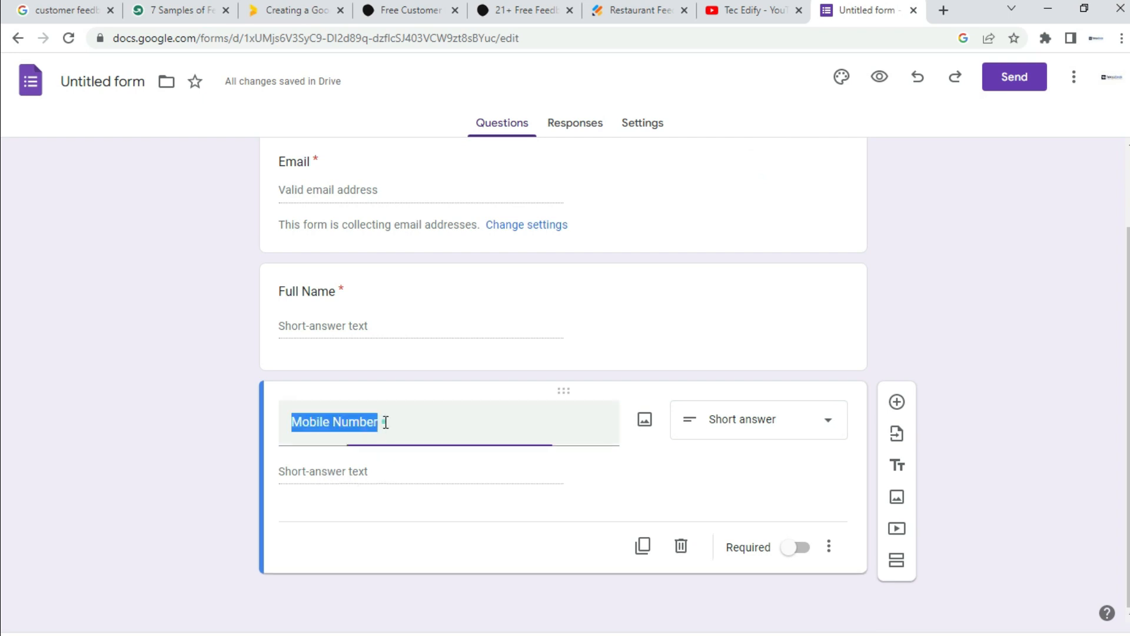
{"action": "left_click", "coordinate": [340, 505]}
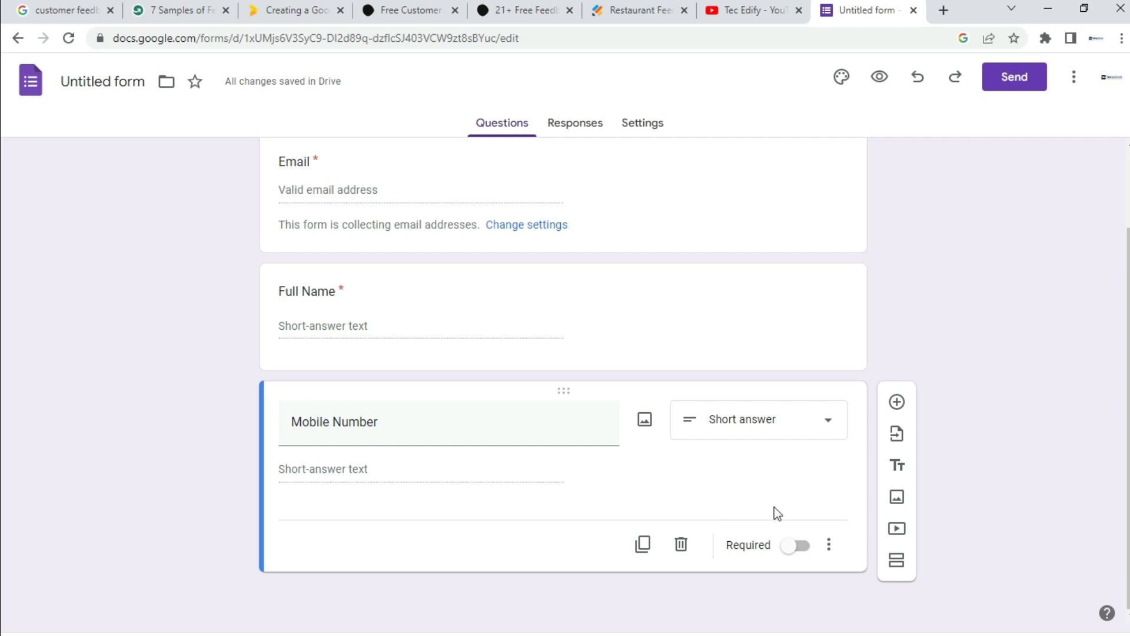
{"action": "left_click", "coordinate": [803, 546]}
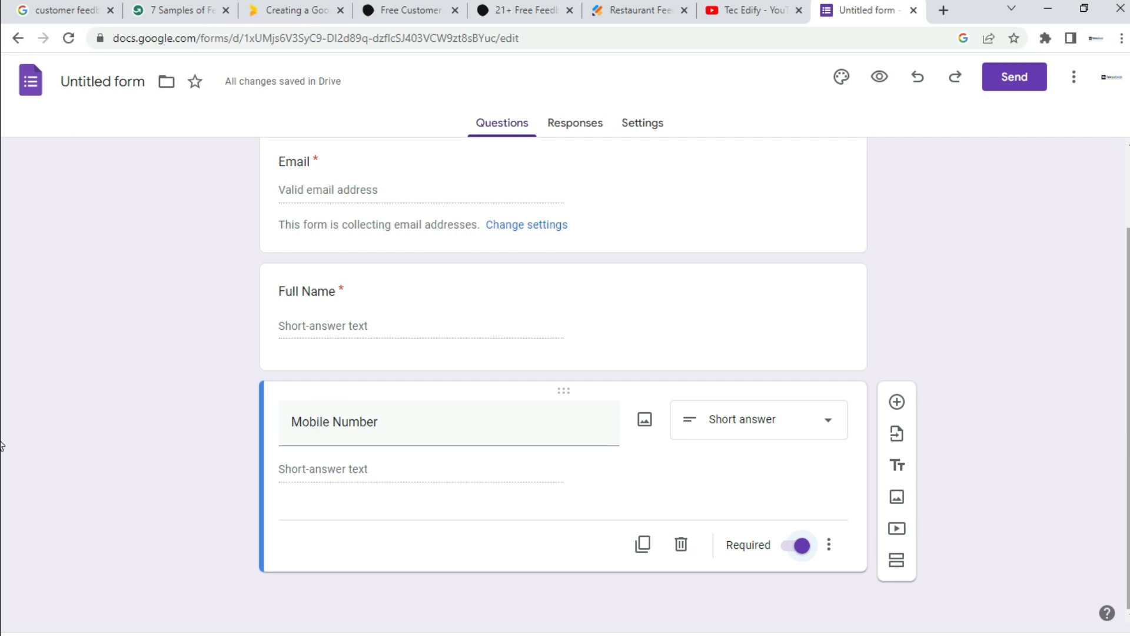
Step: Add an optional Short answer question titled 'Whatsapp Number' below Mobile Number
{"action": "left_click", "coordinate": [896, 406]}
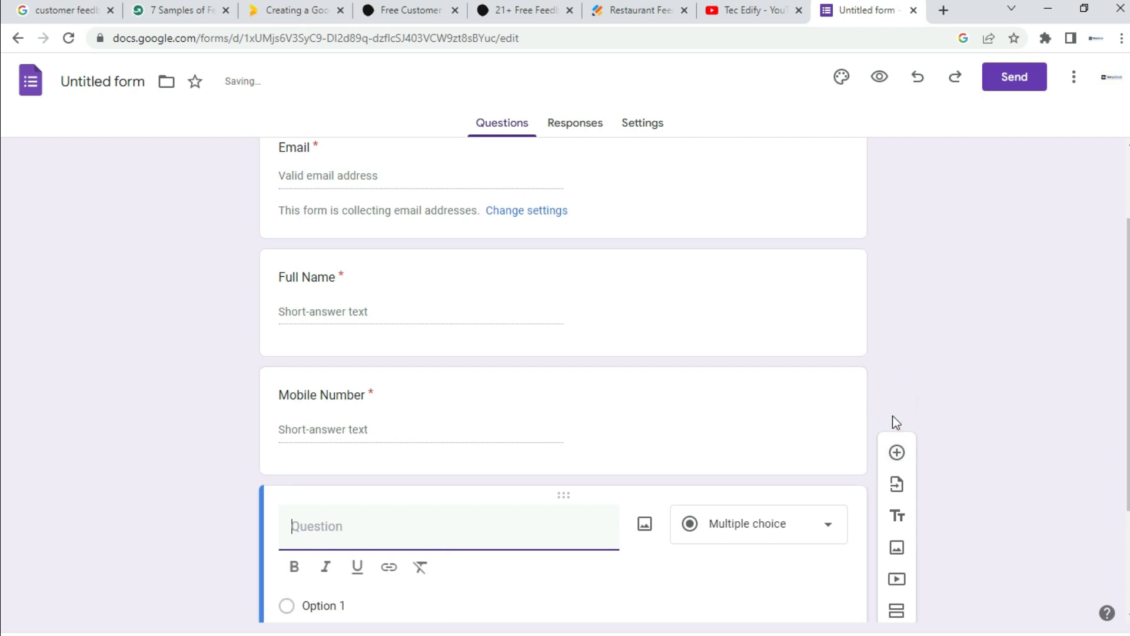
{"action": "left_click", "coordinate": [377, 534]}
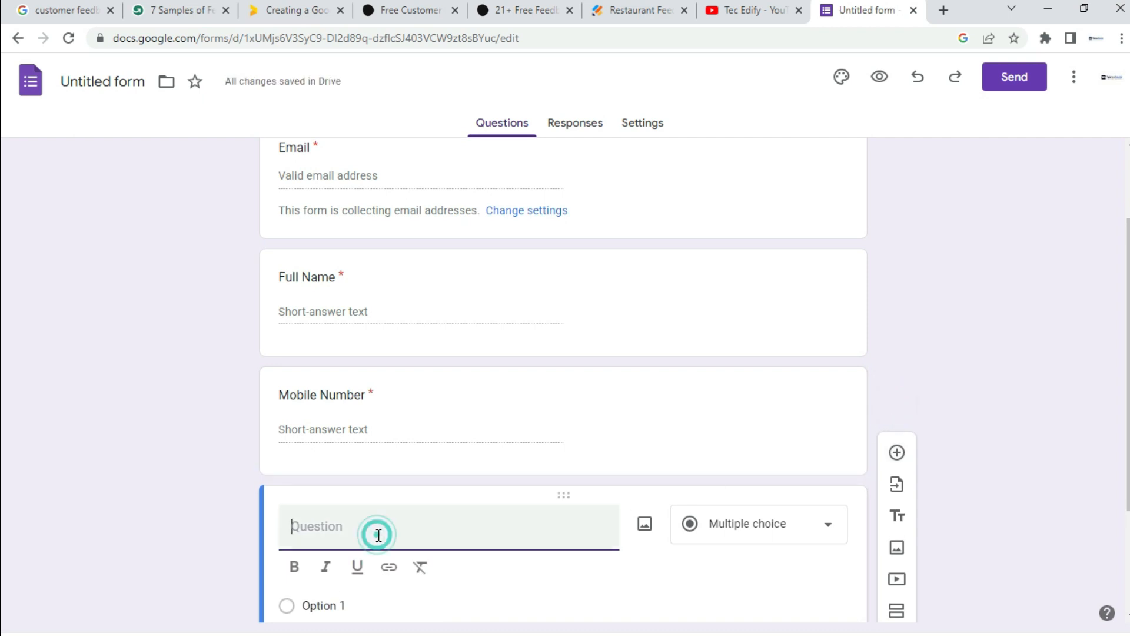
{"action": "type", "text": "Whatsapp Number"}
{"action": "left_click_drag", "start_coordinate": [1128, 333], "coordinate": [1127, 414]}
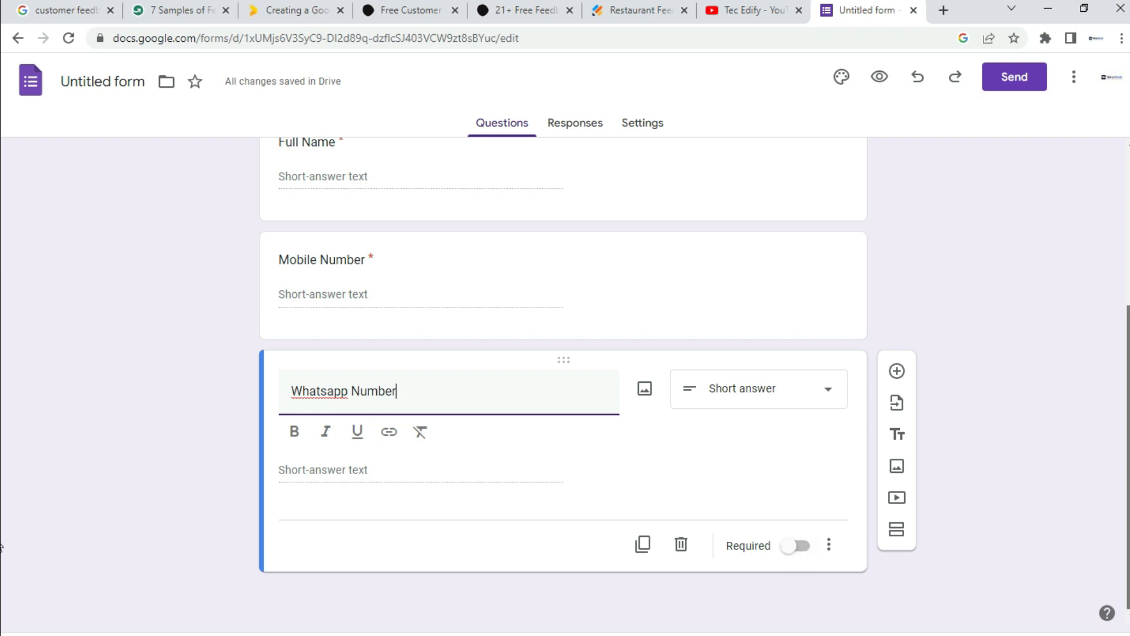
{"action": "scroll", "coordinate": [3, 492], "scroll_direction": "up", "scroll_amount": 2}
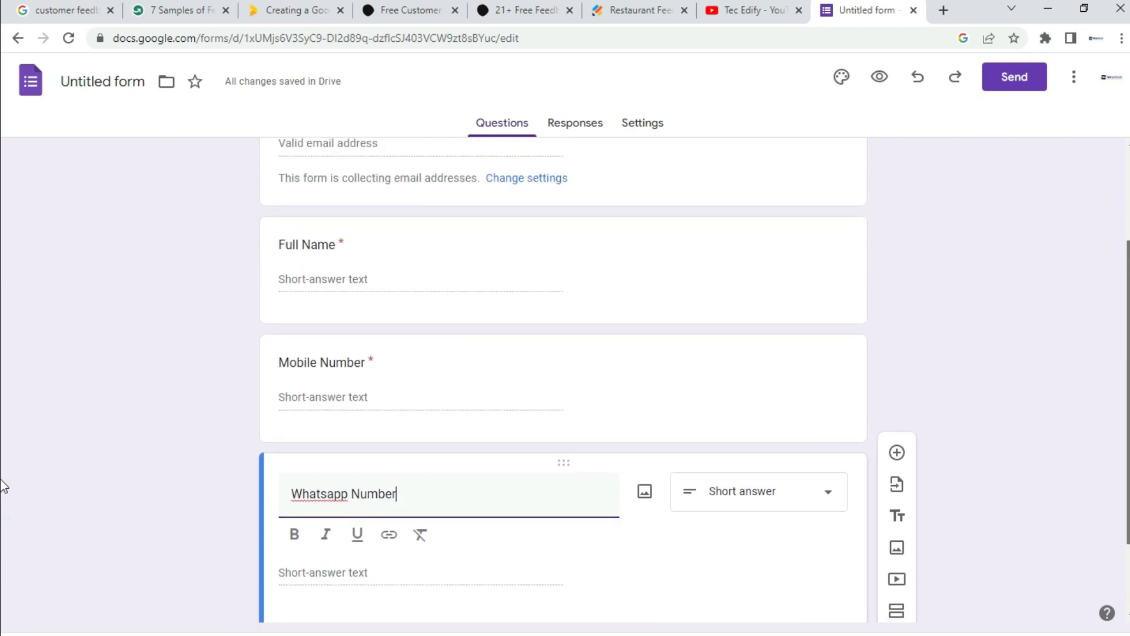
{"action": "scroll", "coordinate": [3, 488], "scroll_direction": "down", "scroll_amount": 1}
{"action": "scroll", "coordinate": [3, 502], "scroll_direction": "down", "scroll_amount": 1}
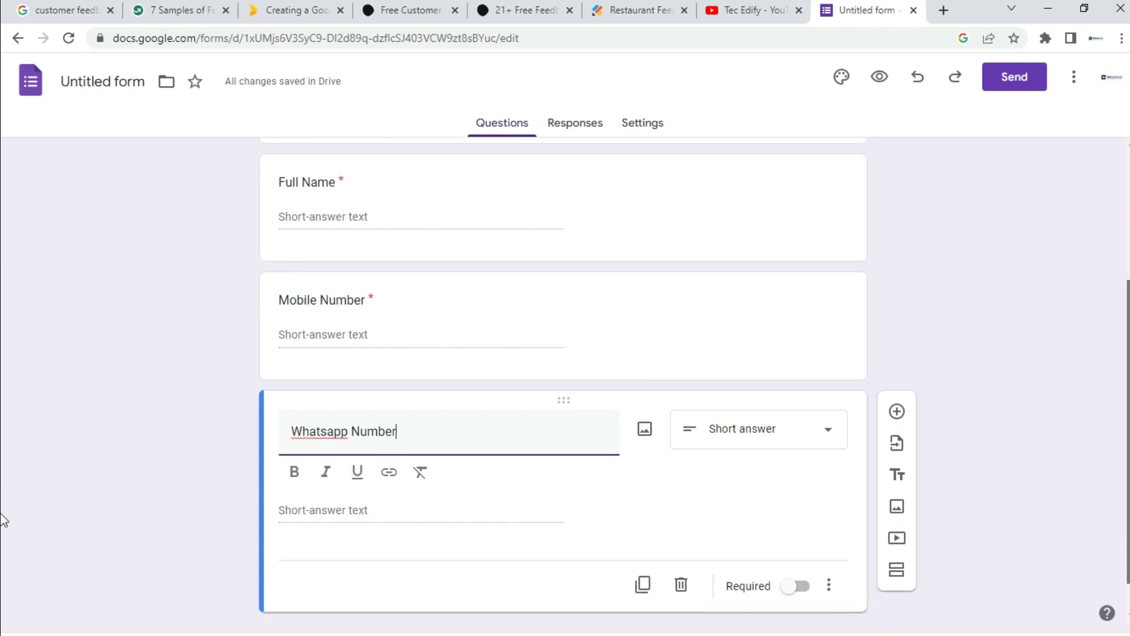
{"action": "scroll", "coordinate": [3, 506], "scroll_direction": "up", "scroll_amount": 1}
{"action": "scroll", "coordinate": [3, 505], "scroll_direction": "down", "scroll_amount": 1}
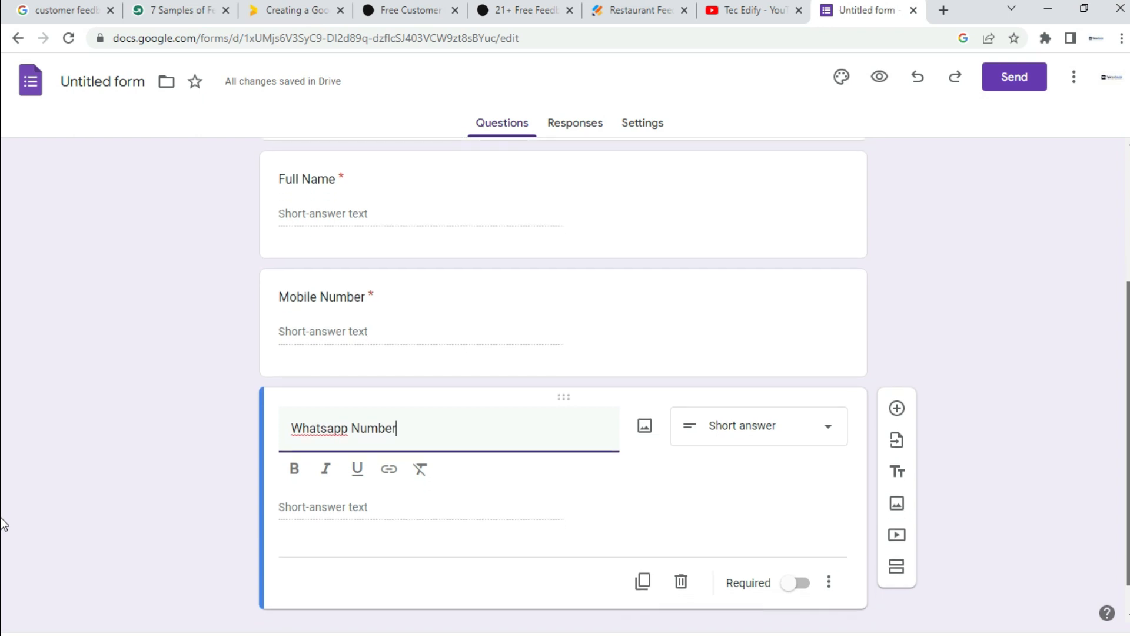
{"action": "scroll", "coordinate": [2, 525], "scroll_direction": "down", "scroll_amount": 1}
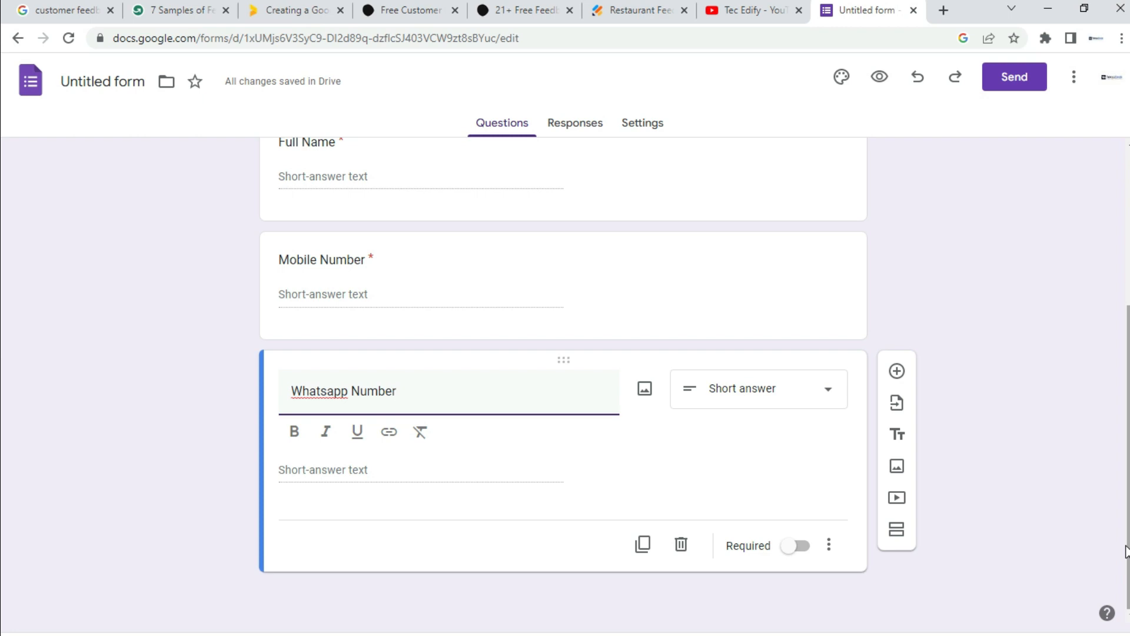
Step: Add a question titled 'Location You Visited' and set its type to Drop-down
{"action": "left_click", "coordinate": [895, 371]}
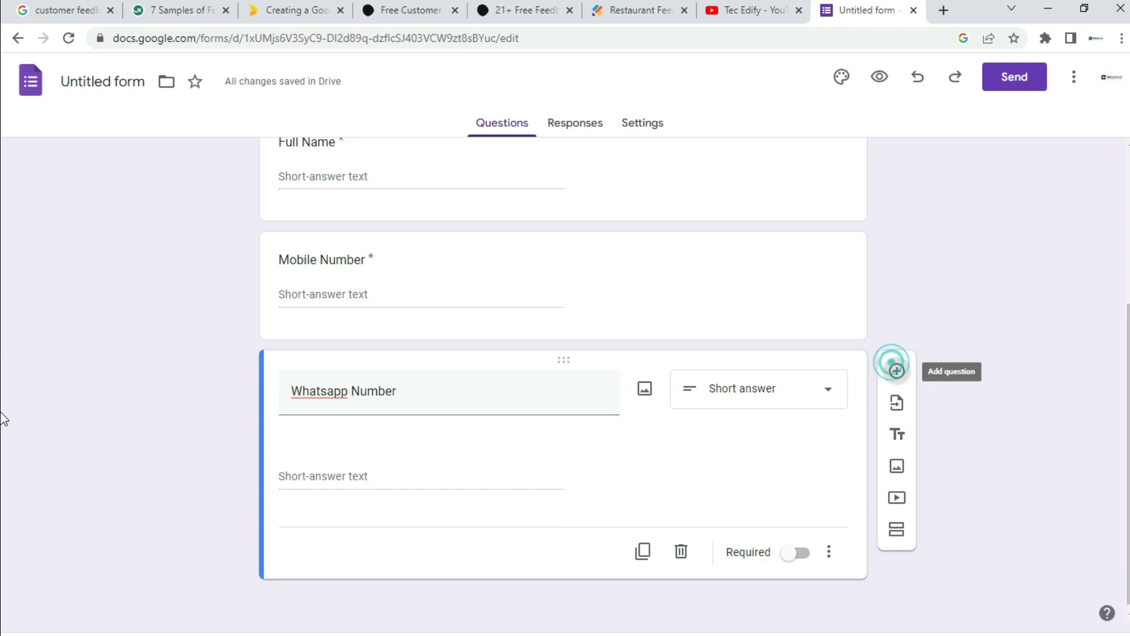
{"action": "left_click", "coordinate": [337, 398]}
{"action": "type", "text": "Location You Visited"}
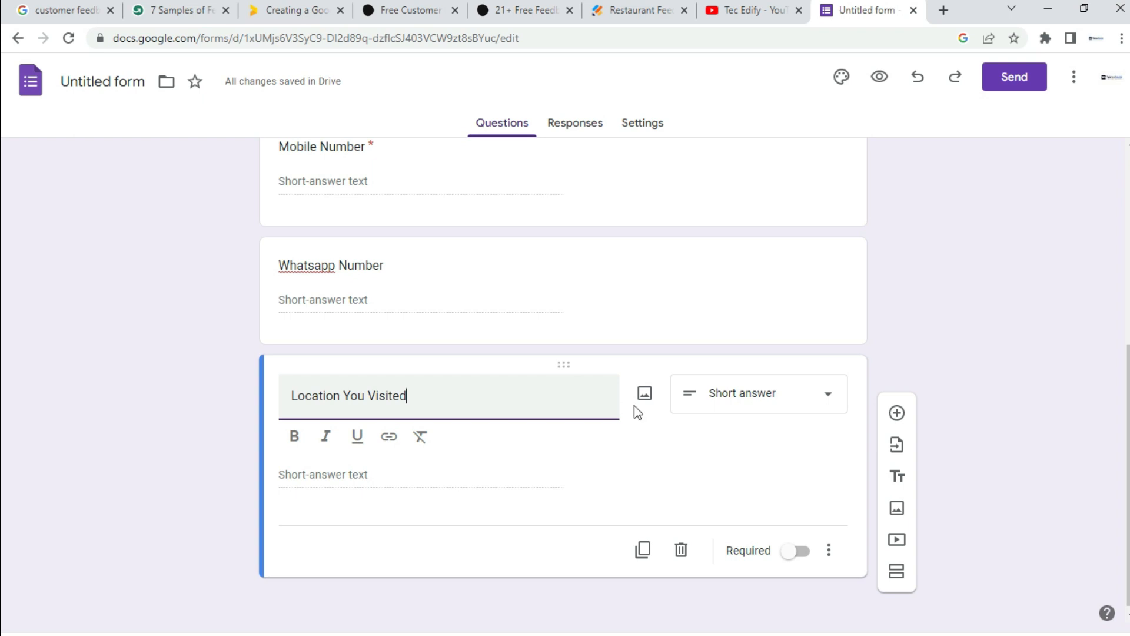
{"action": "left_click", "coordinate": [830, 397]}
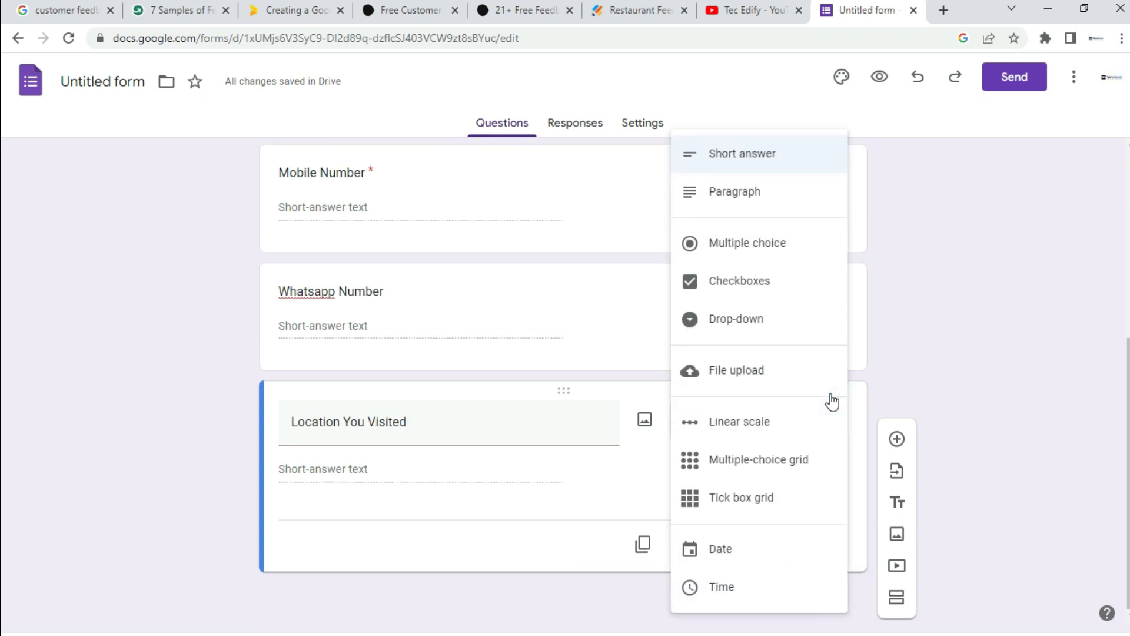
{"action": "left_click", "coordinate": [801, 327]}
Step: Enter the drop-down options Accra, Kumasi and Takoradi
{"action": "left_click", "coordinate": [352, 469]}
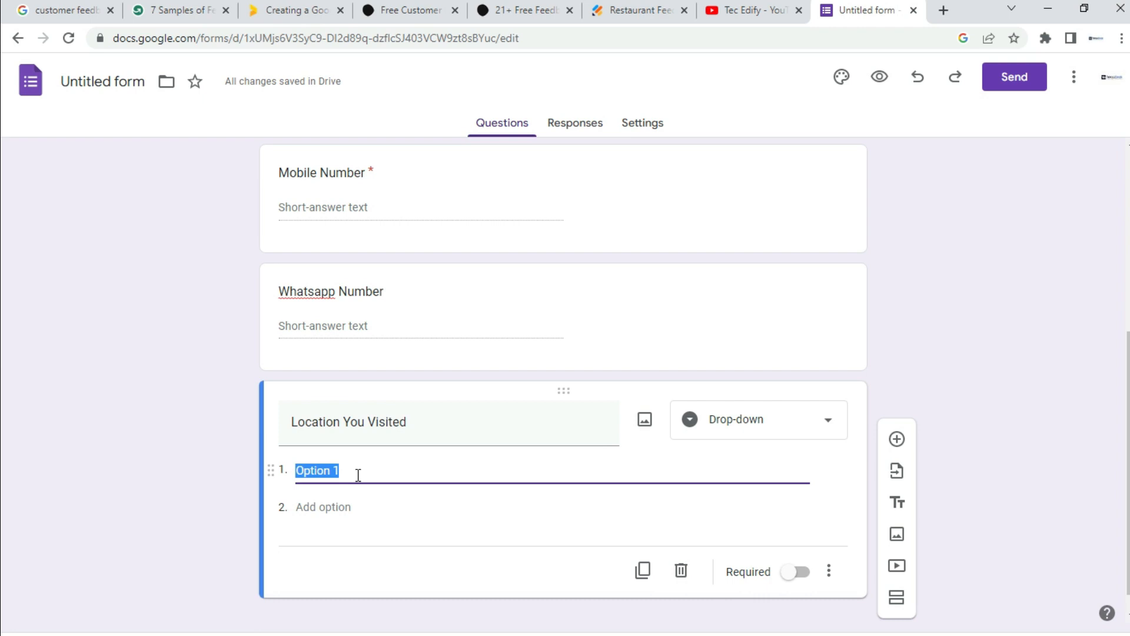
{"action": "type", "text": "Accra"}
{"action": "key", "text": "Return"}
{"action": "type", "text": "Kumasi"}
{"action": "key", "text": "Return"}
{"action": "type", "text": "Takoradi"}
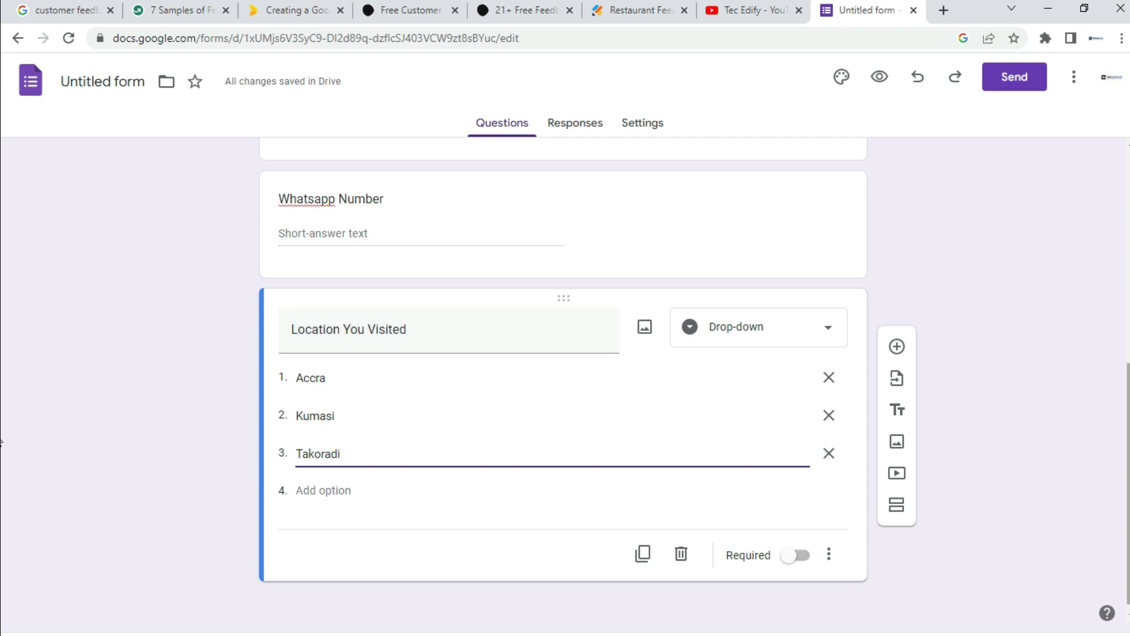
{"action": "left_click_drag", "start_coordinate": [1128, 435], "coordinate": [1129, 451]}
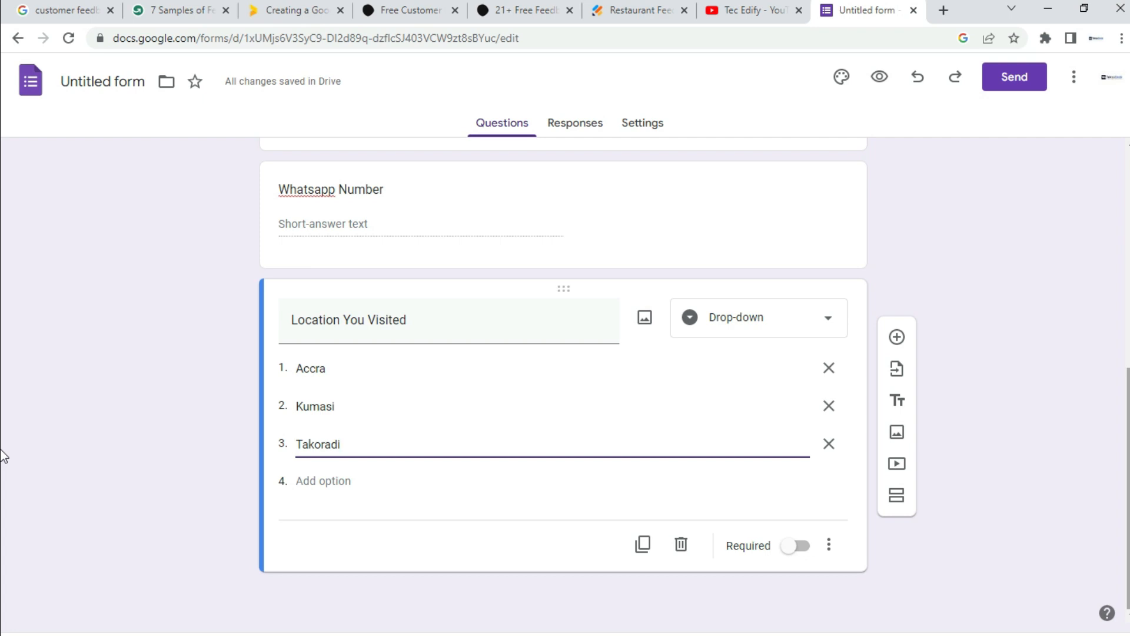
Step: Add a multiple-choice 'Dine In/ Take Out' question with choices Dine In and Take Out
{"action": "left_click", "coordinate": [901, 342]}
{"action": "type", "text": "Dine In/ Take Out"}
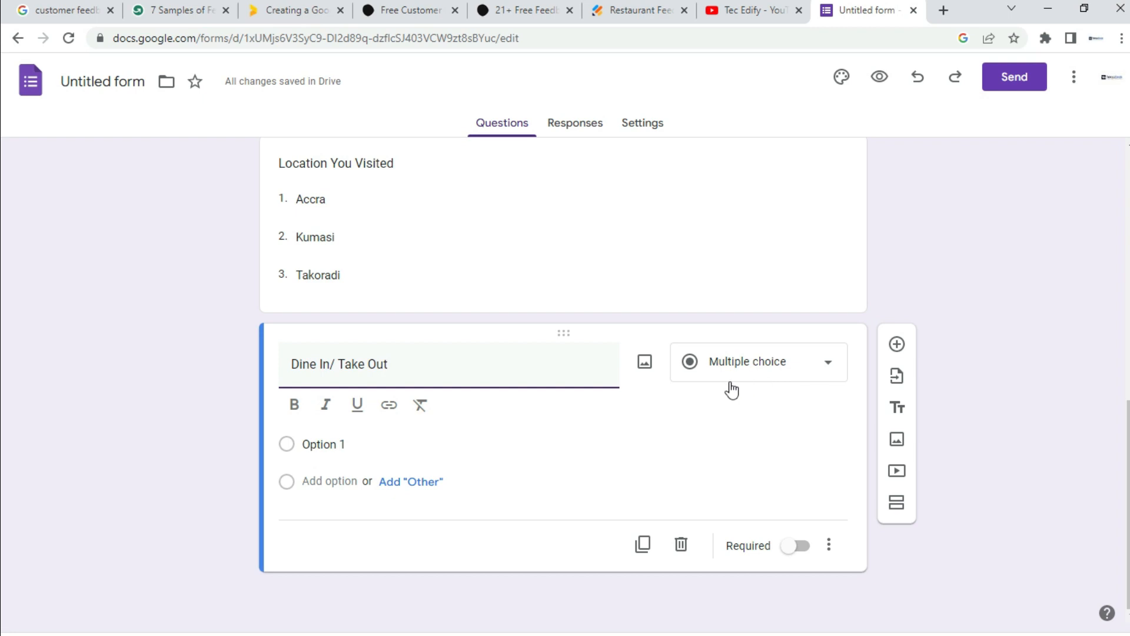
{"action": "left_click", "coordinate": [765, 371]}
{"action": "left_click", "coordinate": [738, 247]}
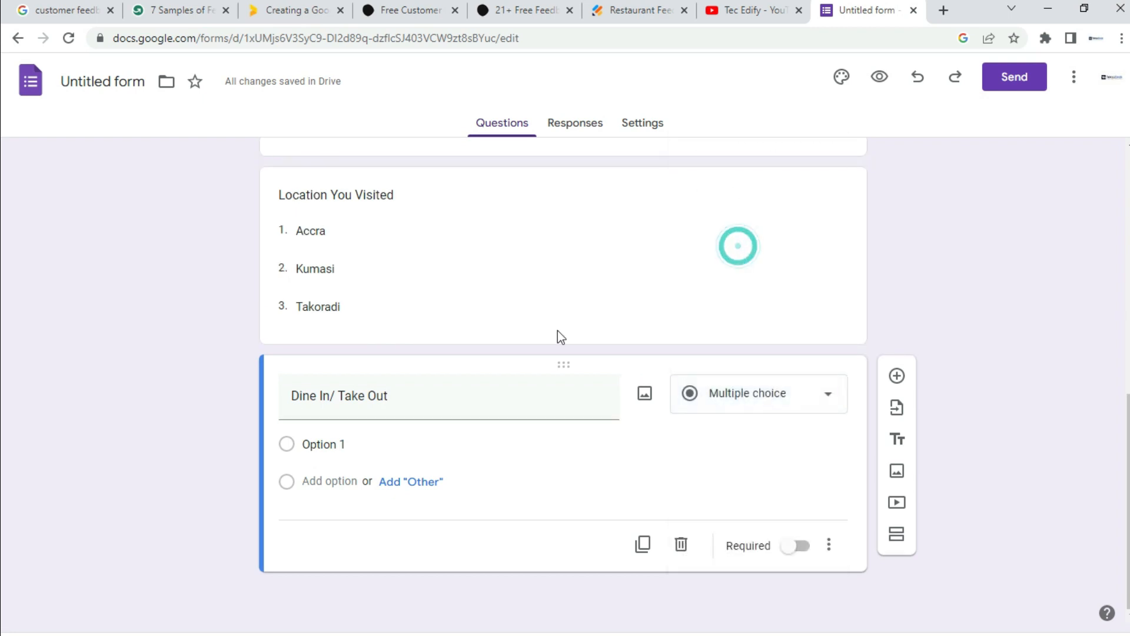
{"action": "left_click", "coordinate": [356, 442]}
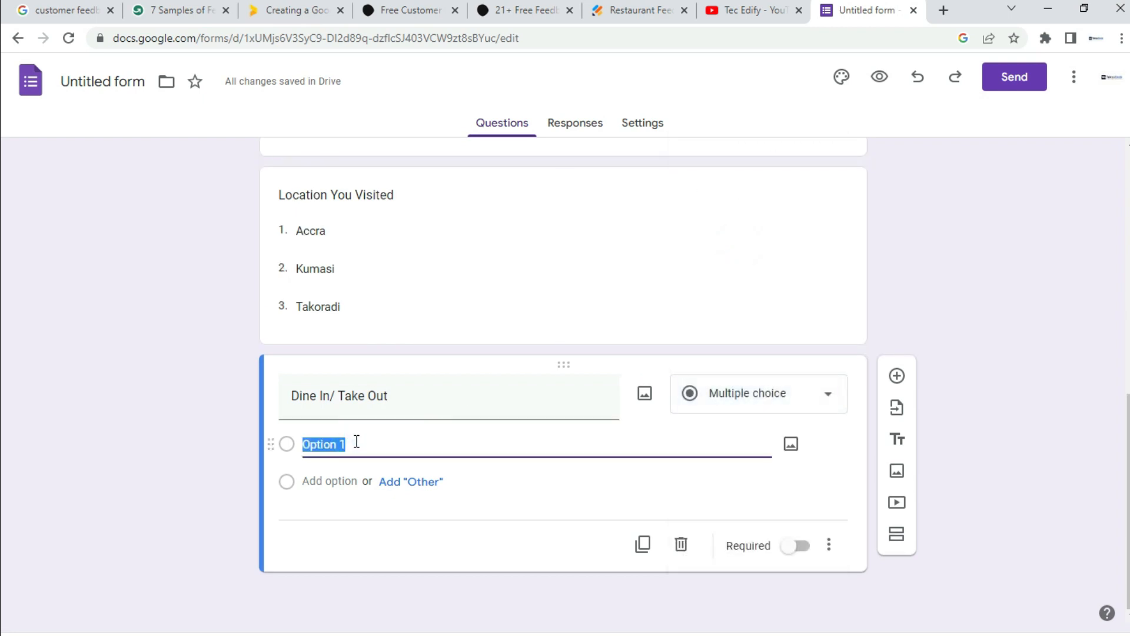
{"action": "type", "text": "Dine In"}
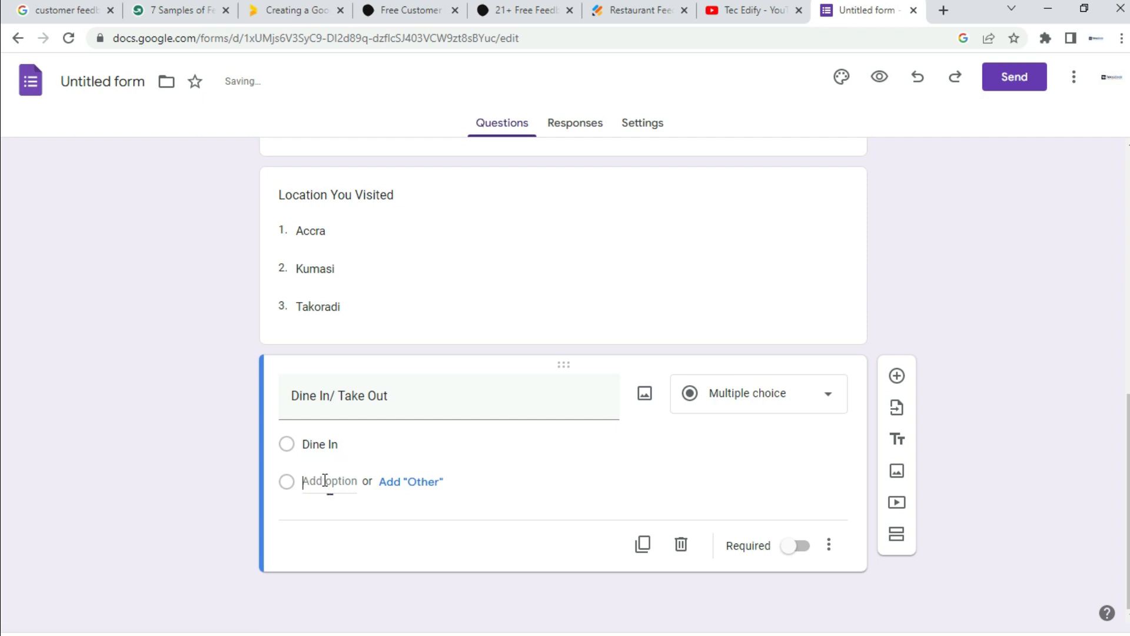
{"action": "left_click", "coordinate": [324, 480]}
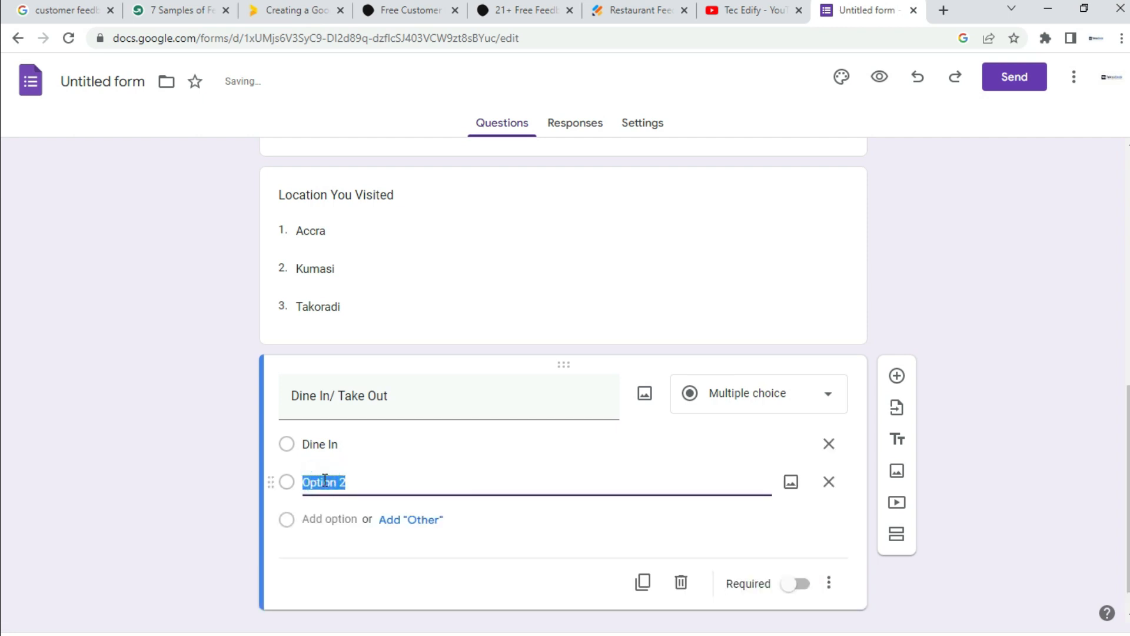
{"action": "type", "text": "Take Out"}
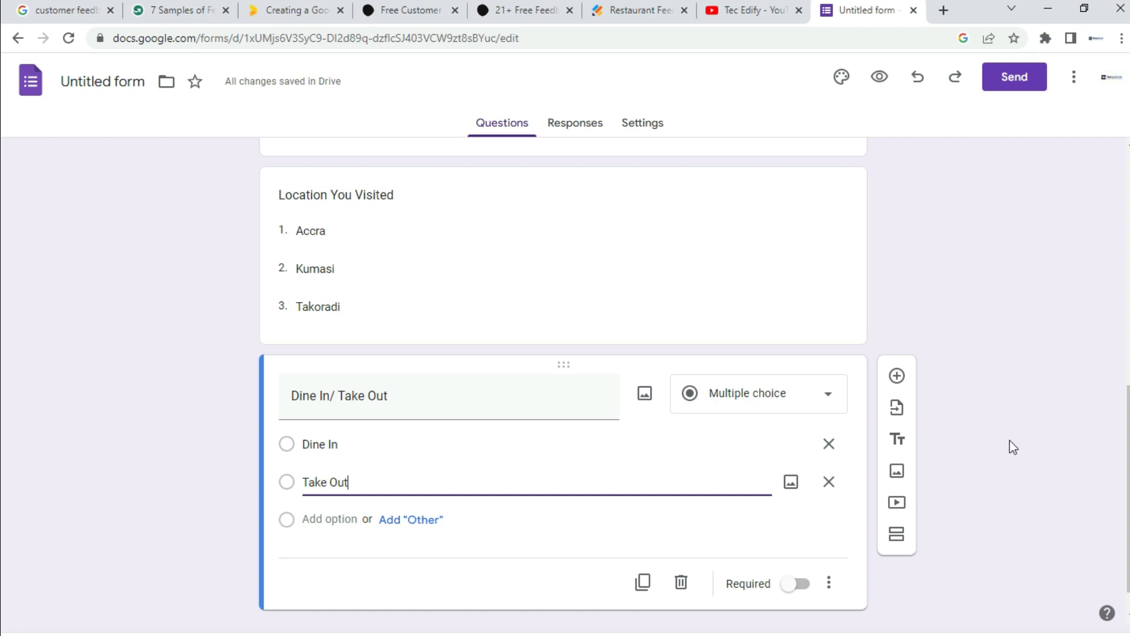
{"action": "scroll", "coordinate": [1011, 446], "scroll_direction": "down", "scroll_amount": 1}
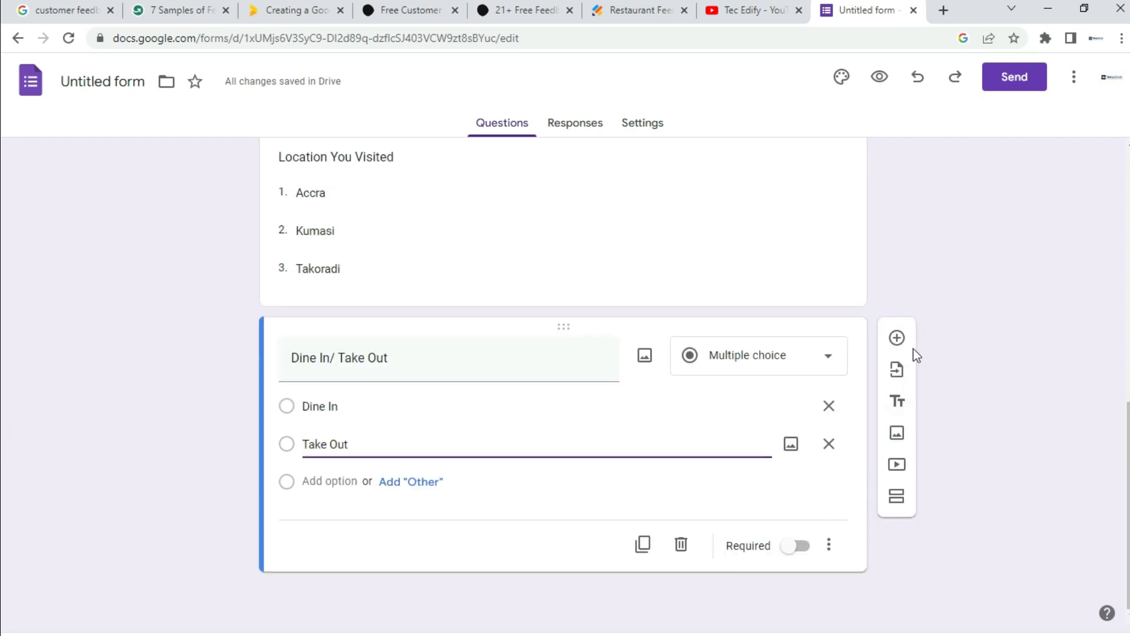
{"action": "left_click_drag", "start_coordinate": [1129, 422], "coordinate": [1129, 443]}
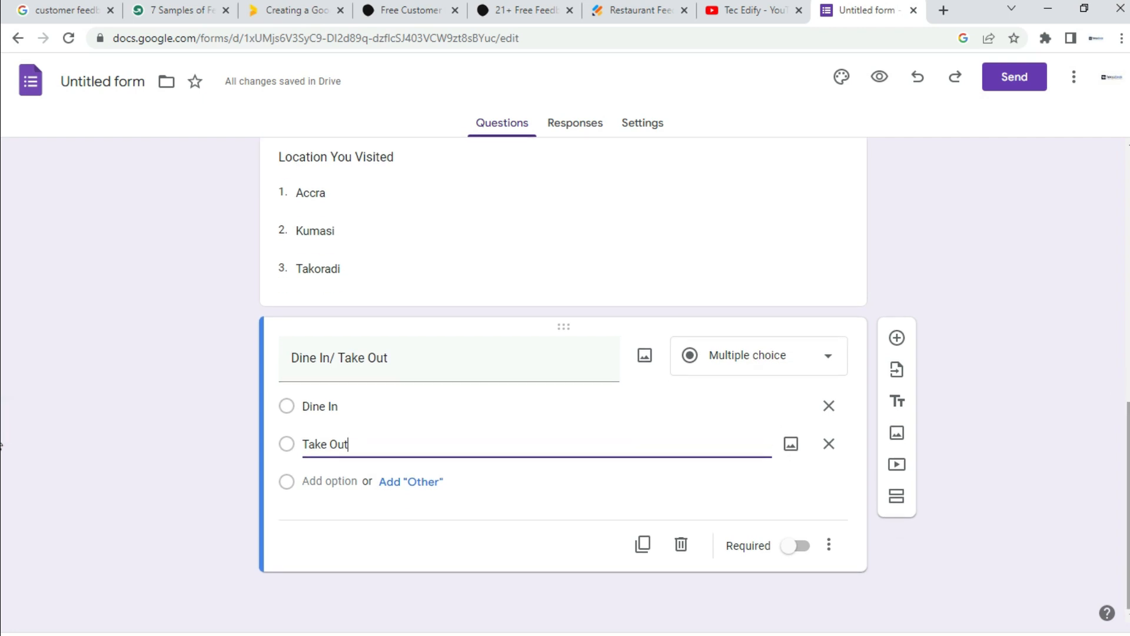
Step: Add a required Date-type question titled 'Date Visited'
{"action": "left_click", "coordinate": [897, 339]}
{"action": "type", "text": "Date"}
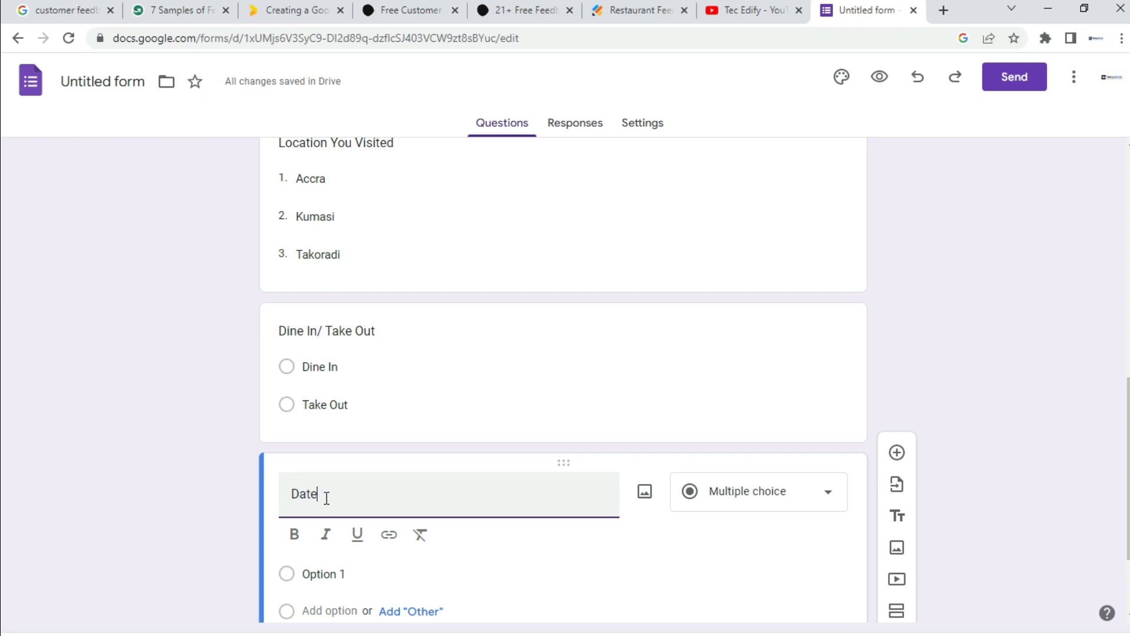
{"action": "type", "text": " Visited"}
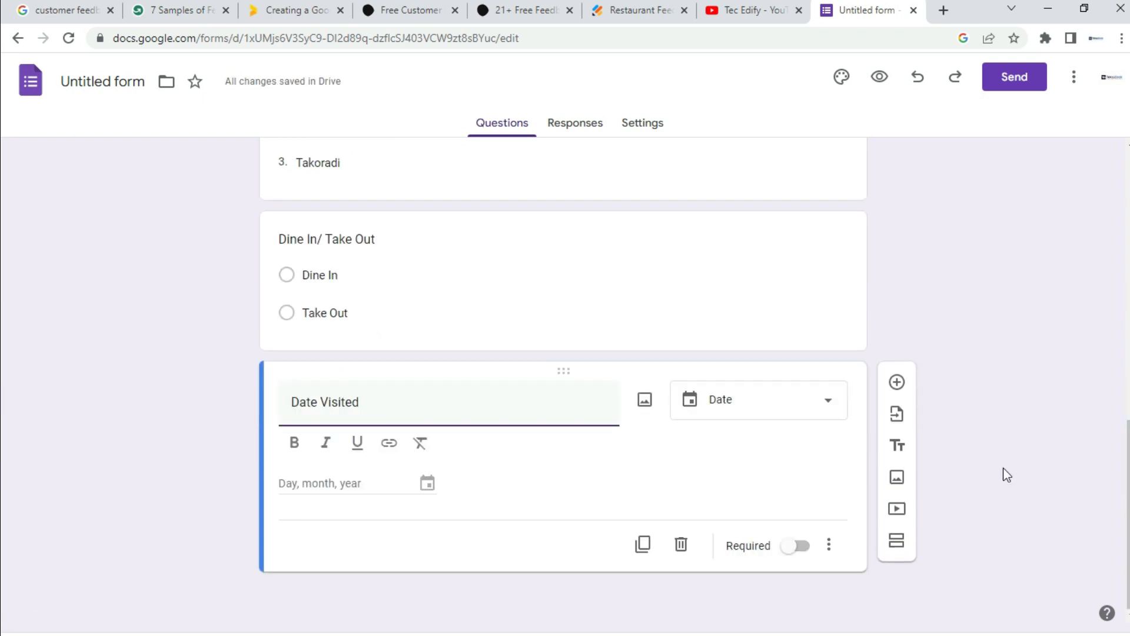
{"action": "left_click", "coordinate": [761, 407]}
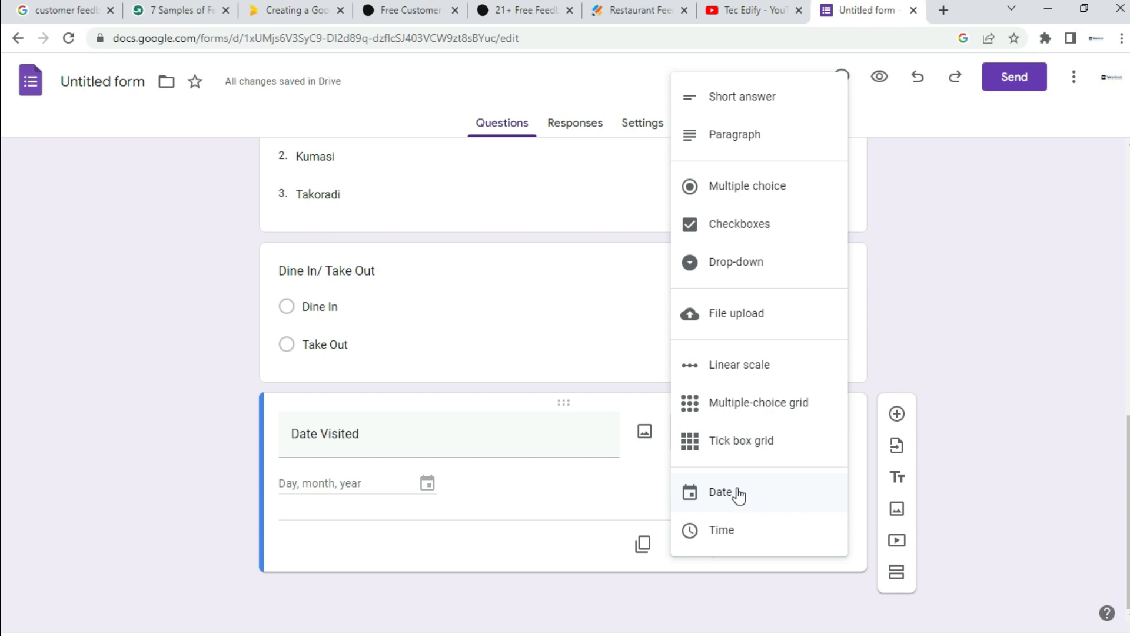
{"action": "left_click", "coordinate": [366, 481]}
{"action": "left_click", "coordinate": [365, 479]}
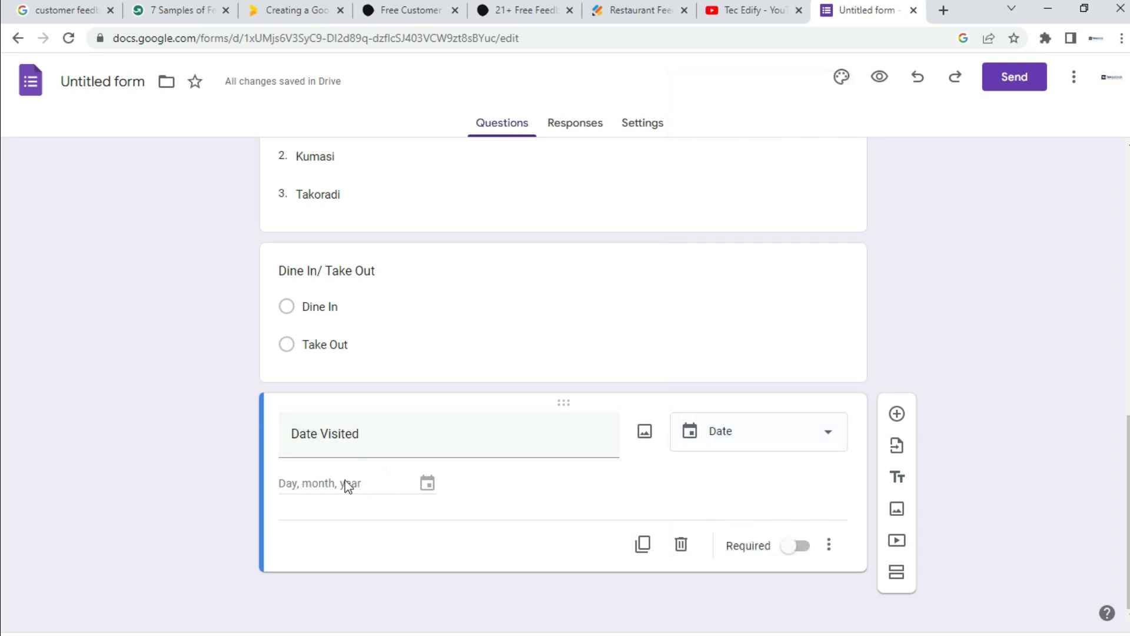
{"action": "left_click", "coordinate": [802, 547]}
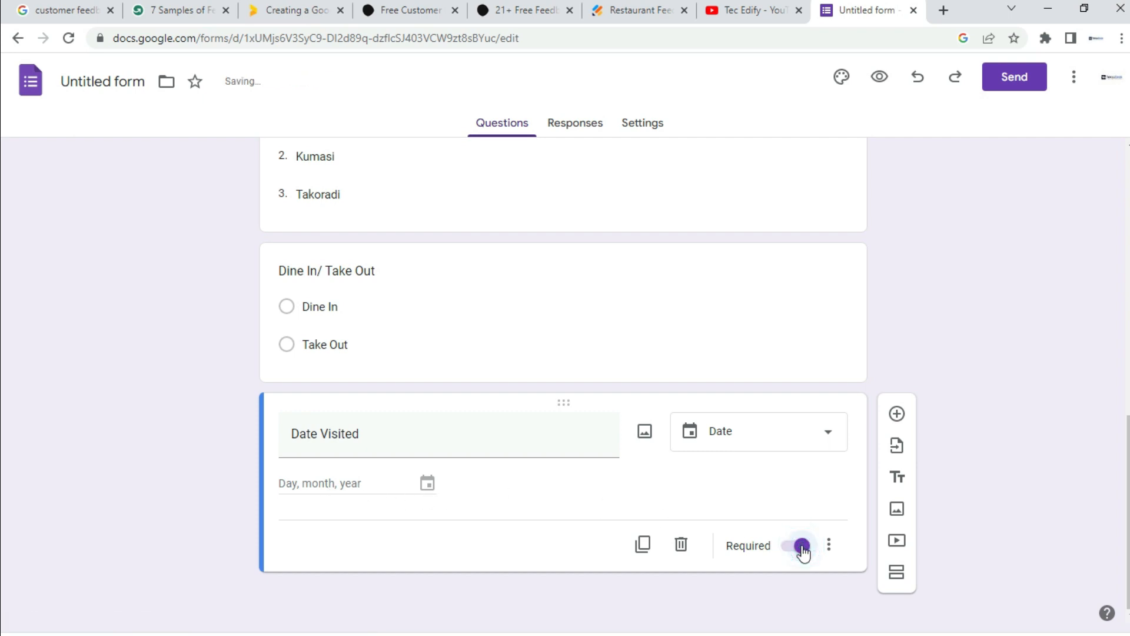
Step: Mark the Dine In/ Take Out and Location You Visited questions as required
{"action": "left_click", "coordinate": [746, 294]}
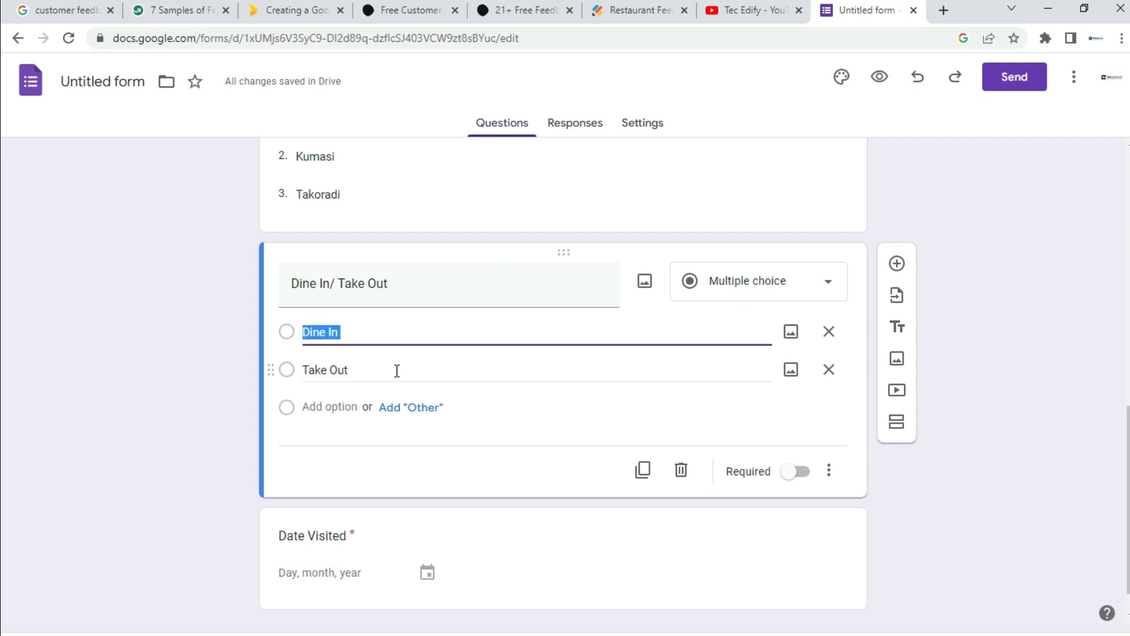
{"action": "left_click", "coordinate": [800, 472]}
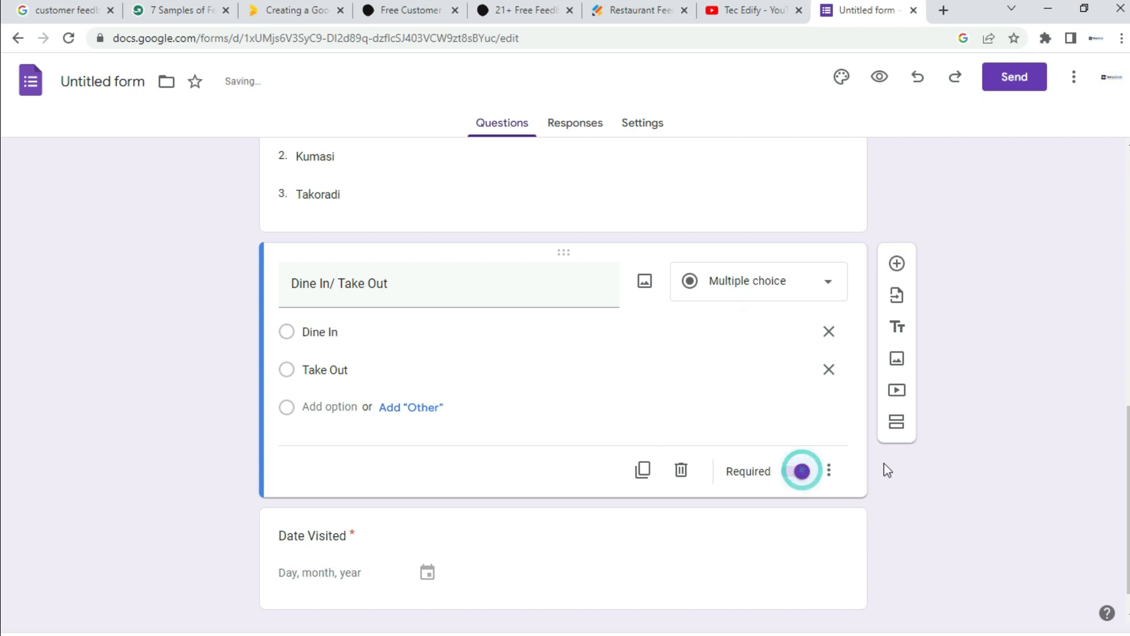
{"action": "scroll", "coordinate": [3, 418], "scroll_direction": "up", "scroll_amount": 1}
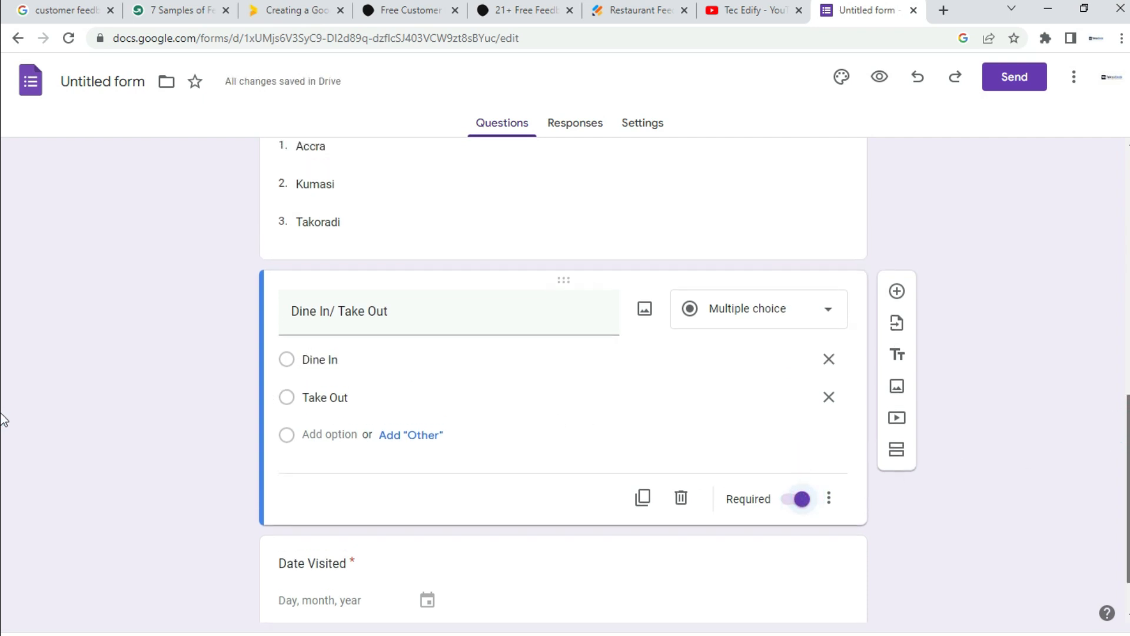
{"action": "scroll", "coordinate": [3, 416], "scroll_direction": "up", "scroll_amount": 3}
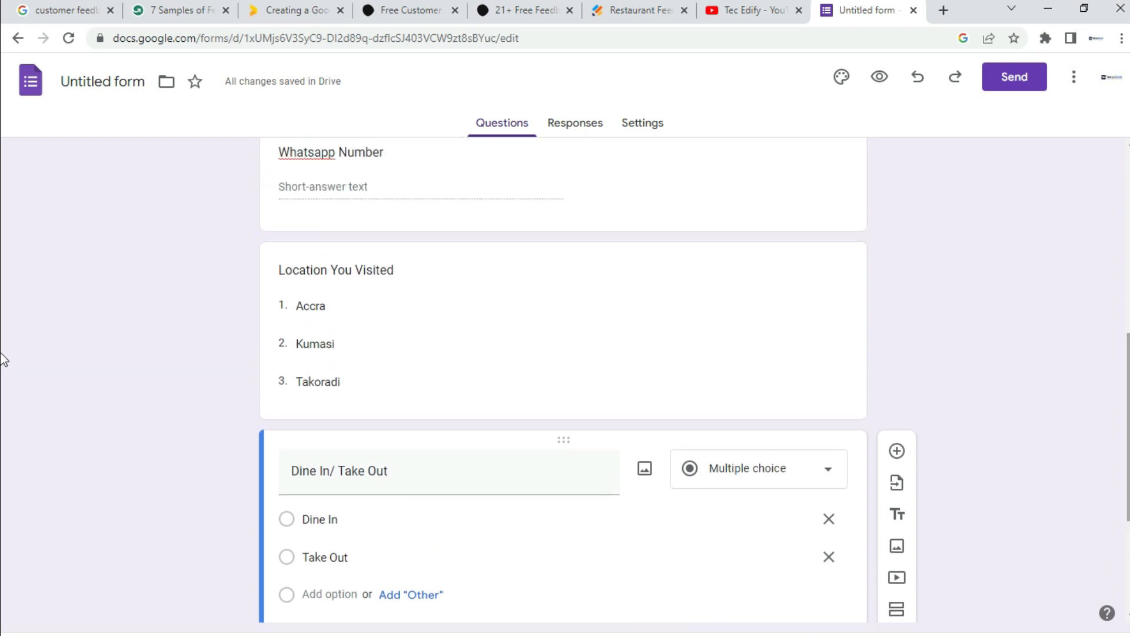
{"action": "left_click", "coordinate": [752, 336]}
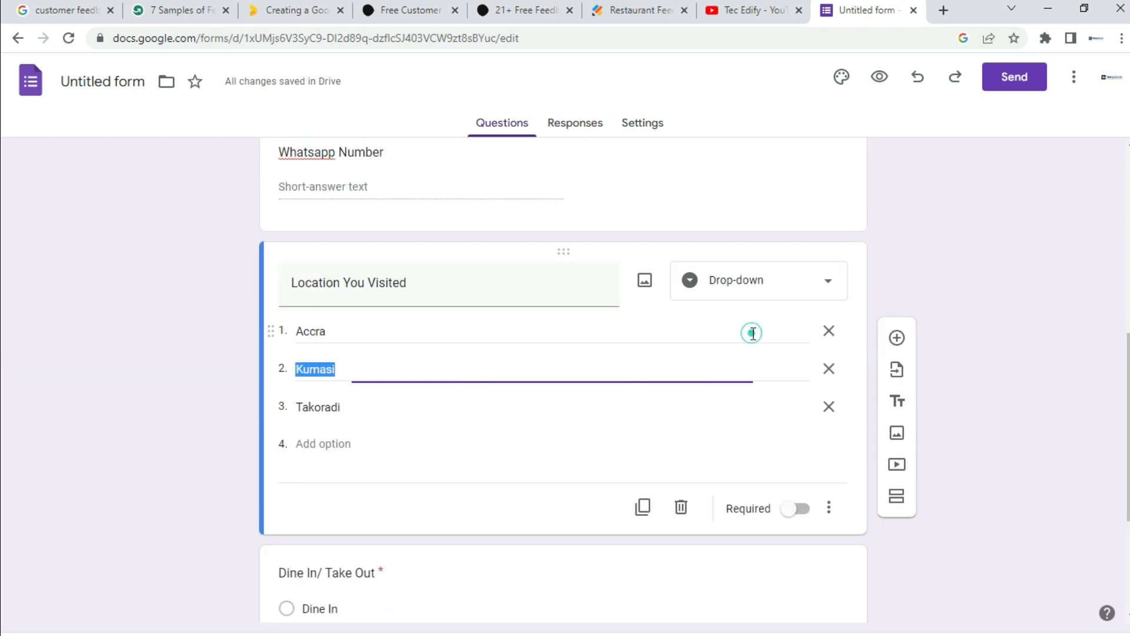
{"action": "left_click", "coordinate": [801, 510]}
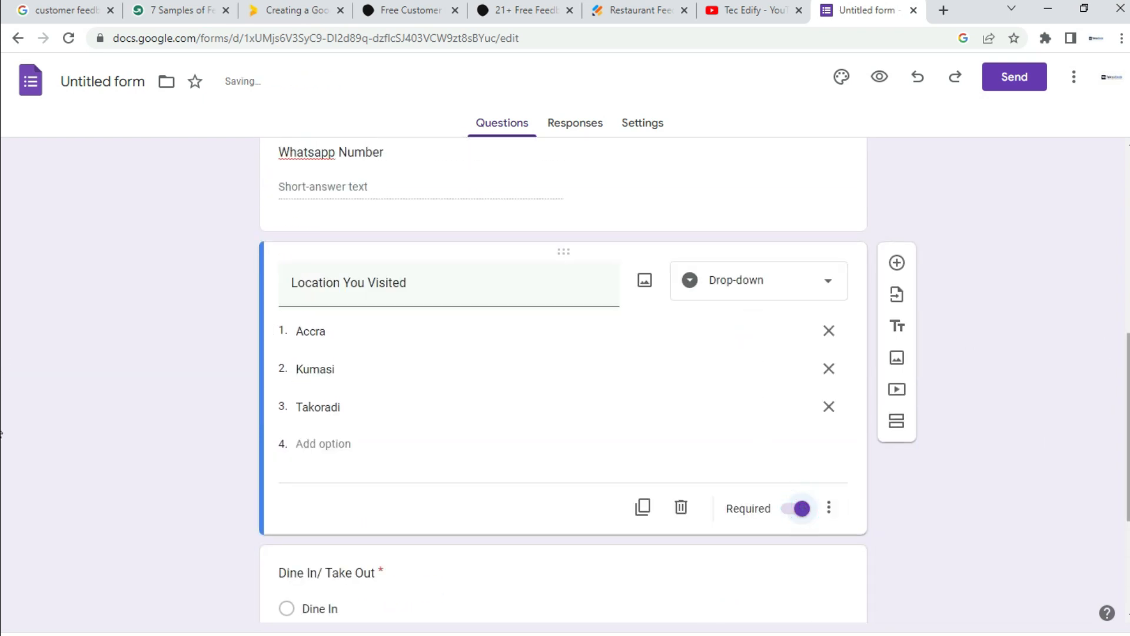
{"action": "scroll", "coordinate": [3, 400], "scroll_direction": "up", "scroll_amount": 1}
{"action": "left_click_drag", "start_coordinate": [1128, 395], "coordinate": [1128, 619]}
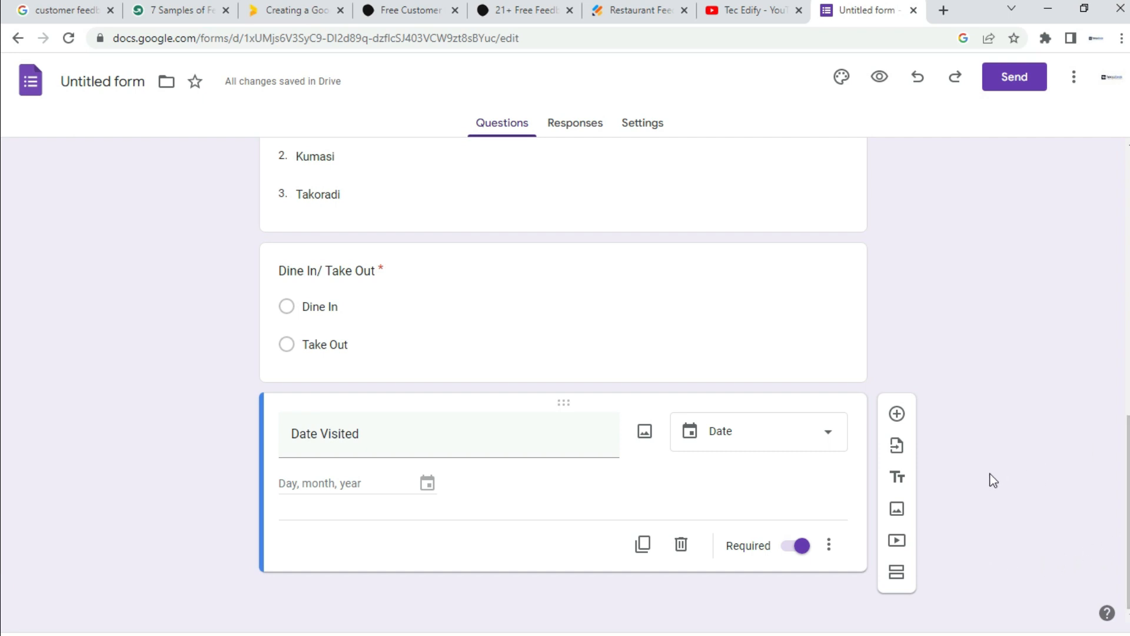
Step: Add a new question titled 'Food Quality' below Date Visited
{"action": "left_click", "coordinate": [897, 415]}
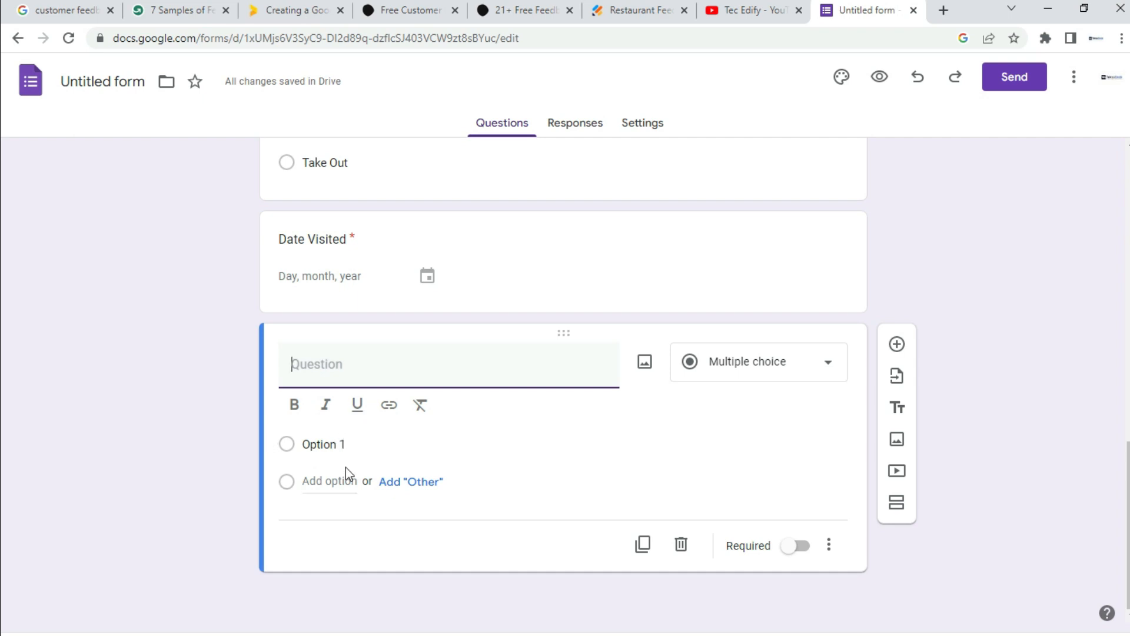
{"action": "left_click", "coordinate": [328, 365]}
{"action": "type", "text": "Food Quality"}
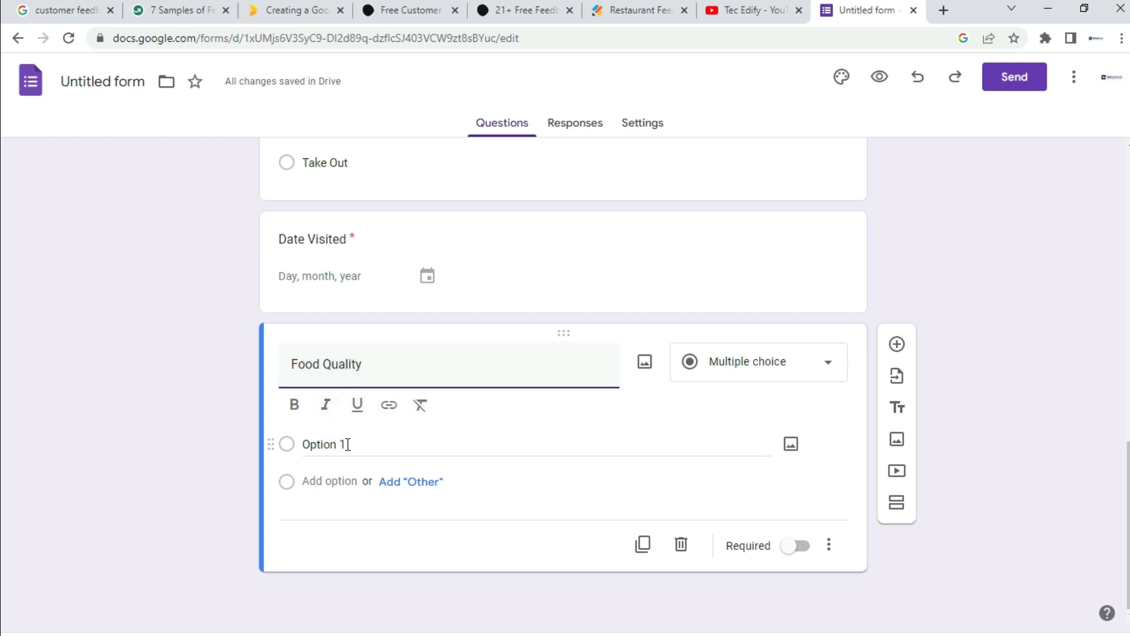
Step: Give it the choices Excellent, Good, Fair and Dissatisfied, and mark it required
{"action": "left_click", "coordinate": [347, 444]}
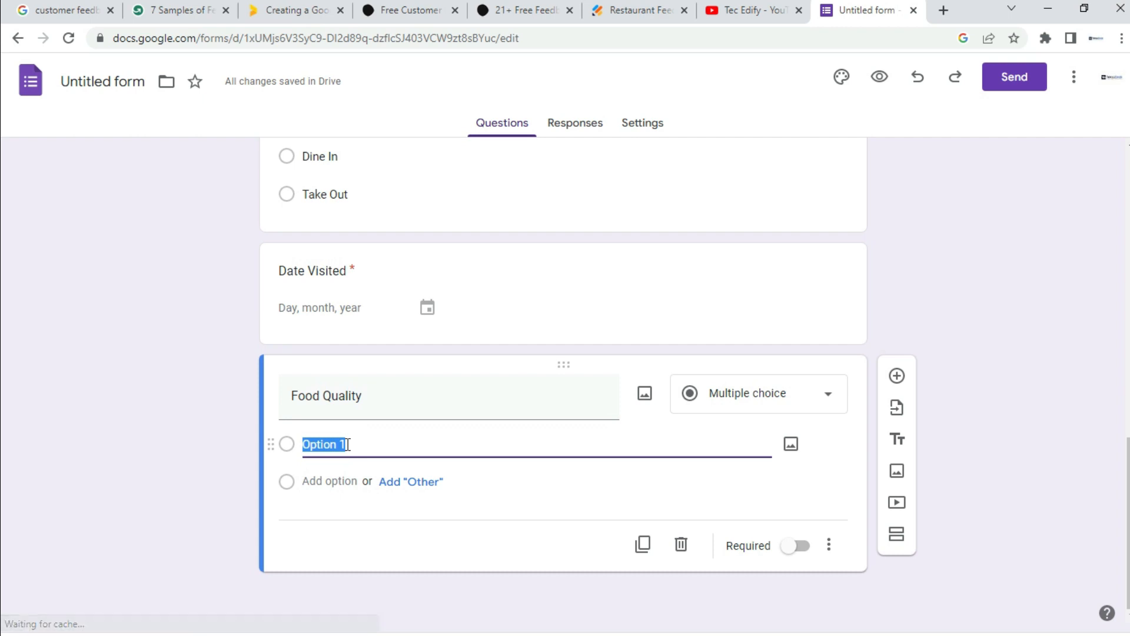
{"action": "type", "text": "Excellent"}
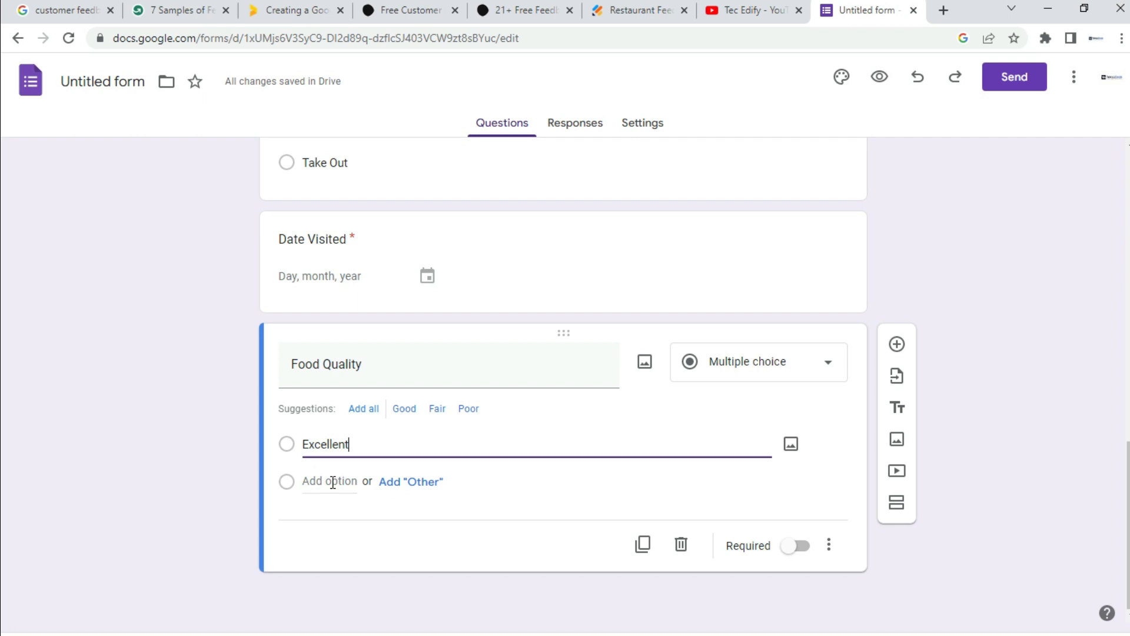
{"action": "left_click", "coordinate": [330, 481]}
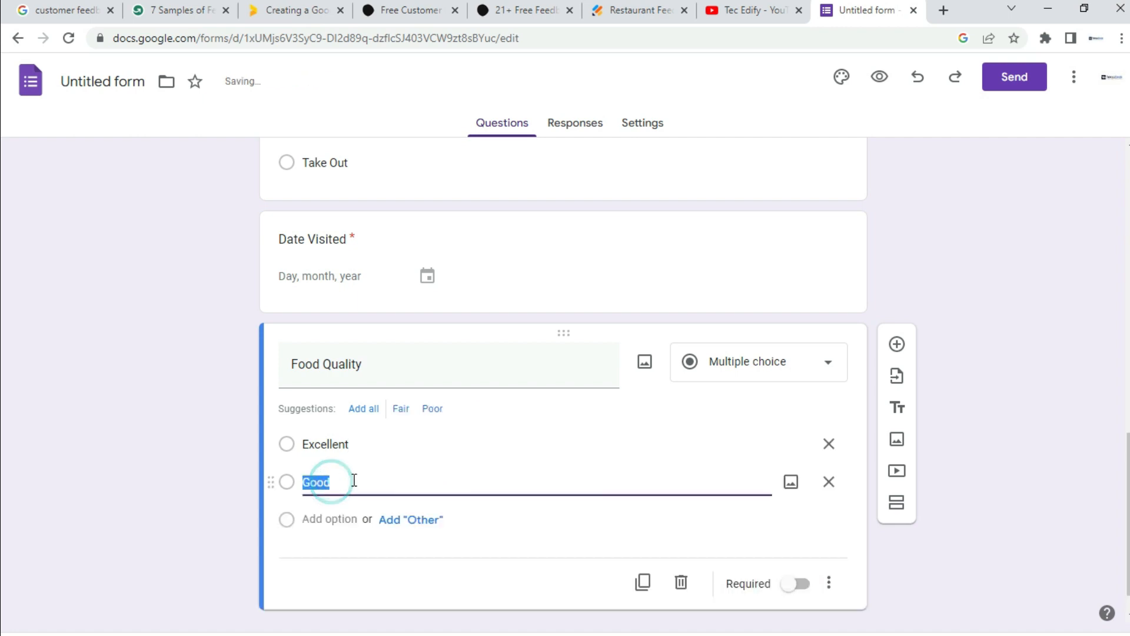
{"action": "left_click", "coordinate": [330, 519]}
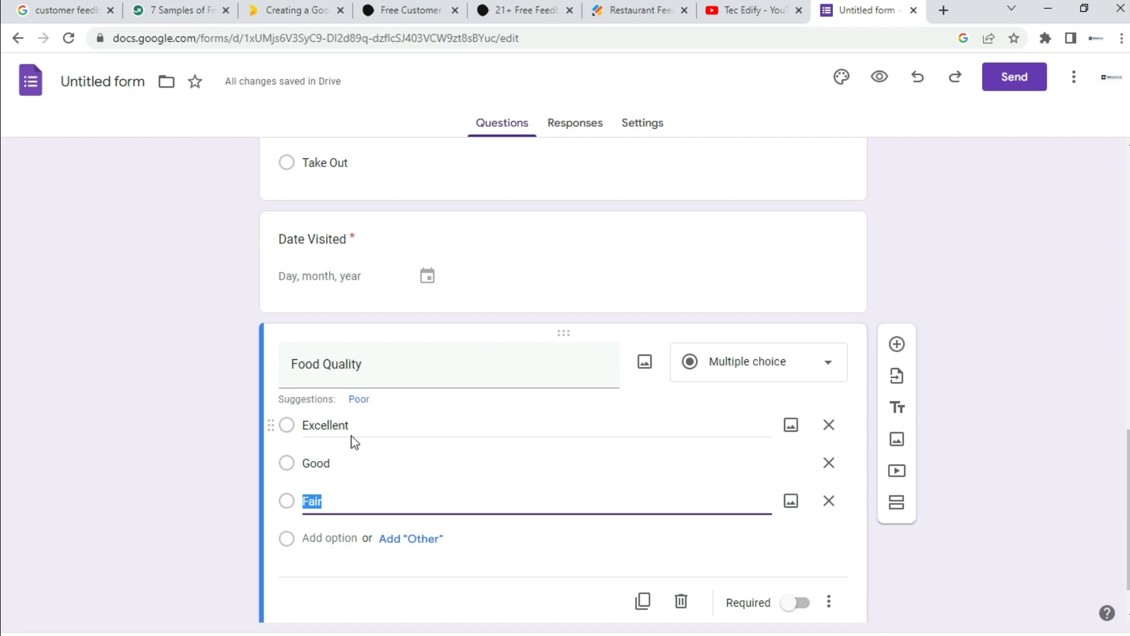
{"action": "left_click", "coordinate": [329, 538]}
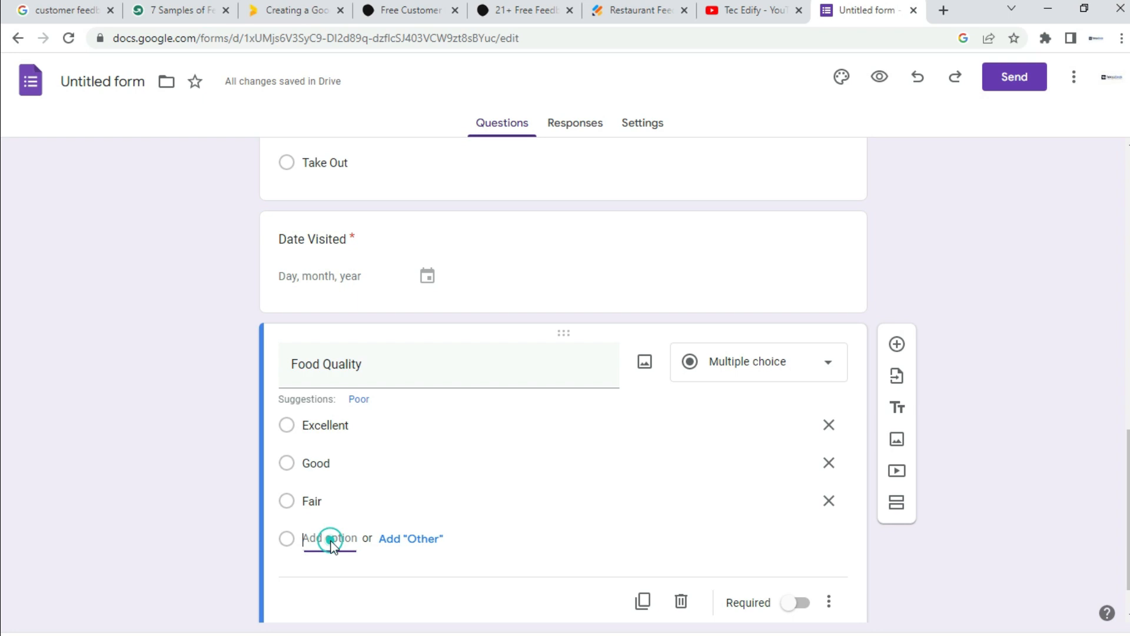
{"action": "type", "text": "Dissatisfied"}
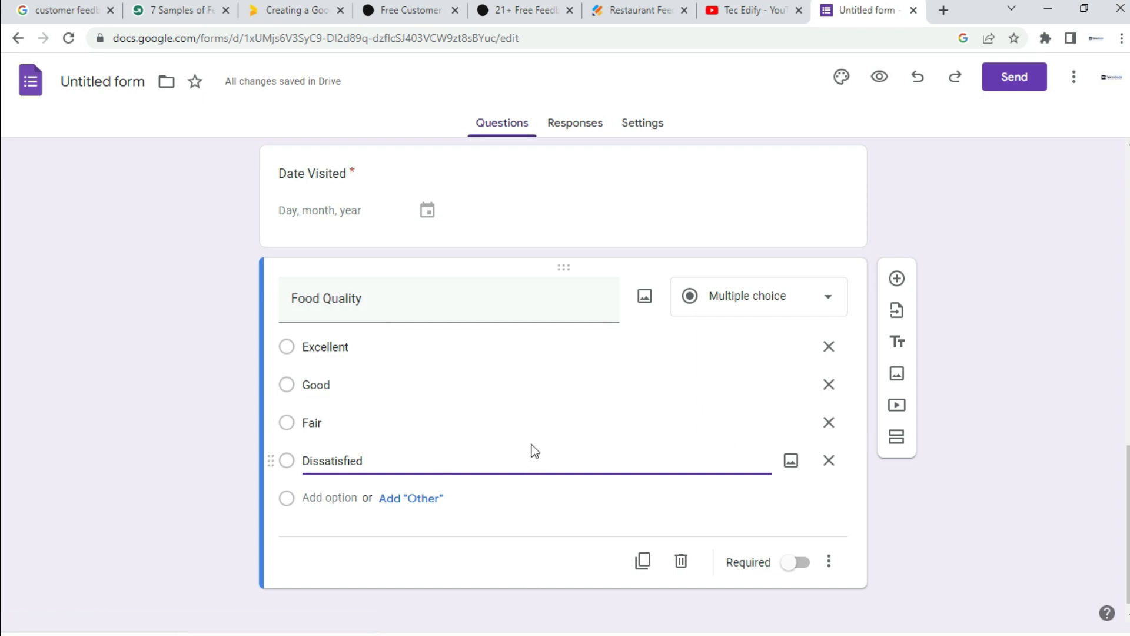
{"action": "left_click_drag", "start_coordinate": [1129, 502], "coordinate": [1128, 528]}
{"action": "left_click", "coordinate": [800, 547]}
{"action": "mouse_move", "coordinate": [1129, 526]}
{"action": "left_mouse_down"}
{"action": "mouse_move", "coordinate": [1129, 501]}
{"action": "mouse_move", "coordinate": [1128, 544]}
{"action": "left_mouse_up"}
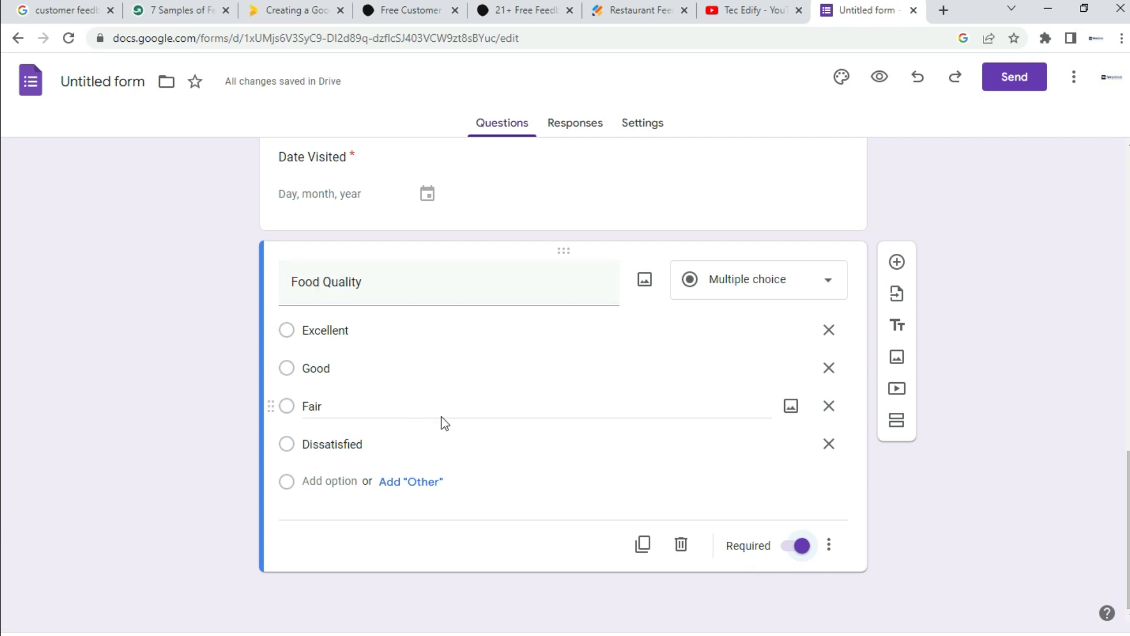
Step: Duplicate Food Quality and retitle the copy 'Overall Service Quality'
{"action": "left_click", "coordinate": [643, 544]}
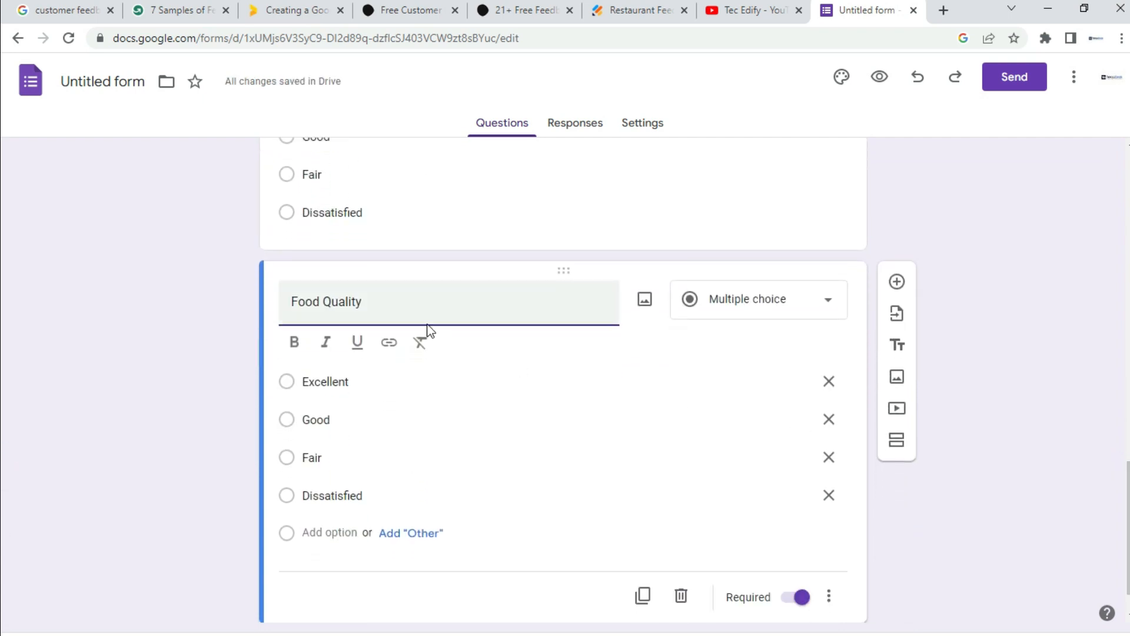
{"action": "left_click_drag", "start_coordinate": [384, 302], "coordinate": [252, 303]}
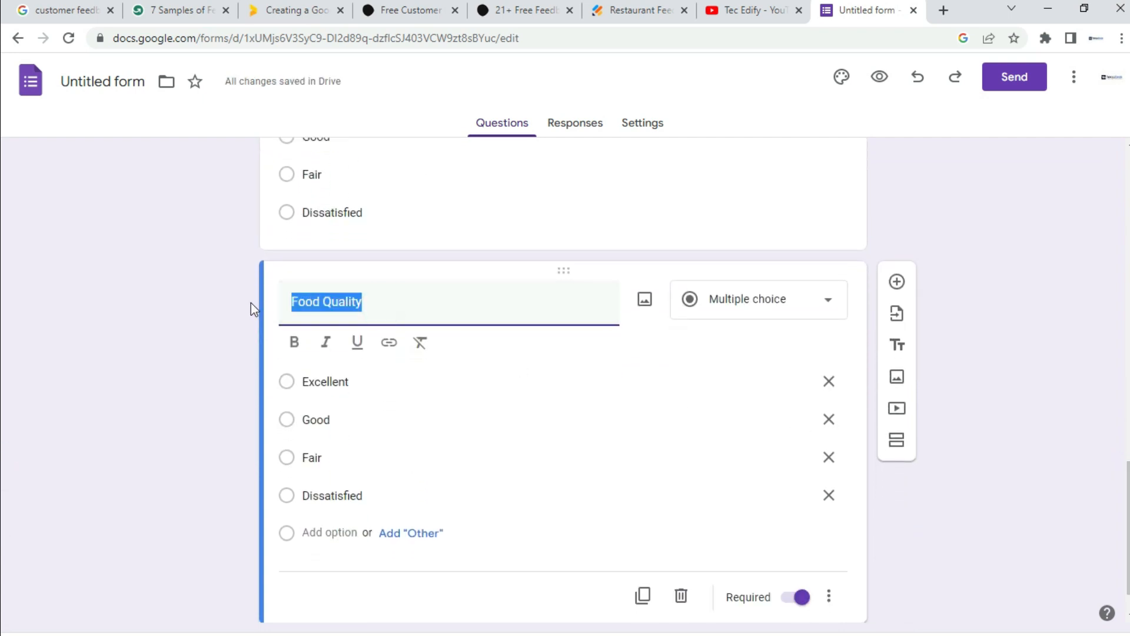
{"action": "type", "text": "Overall Service Quality"}
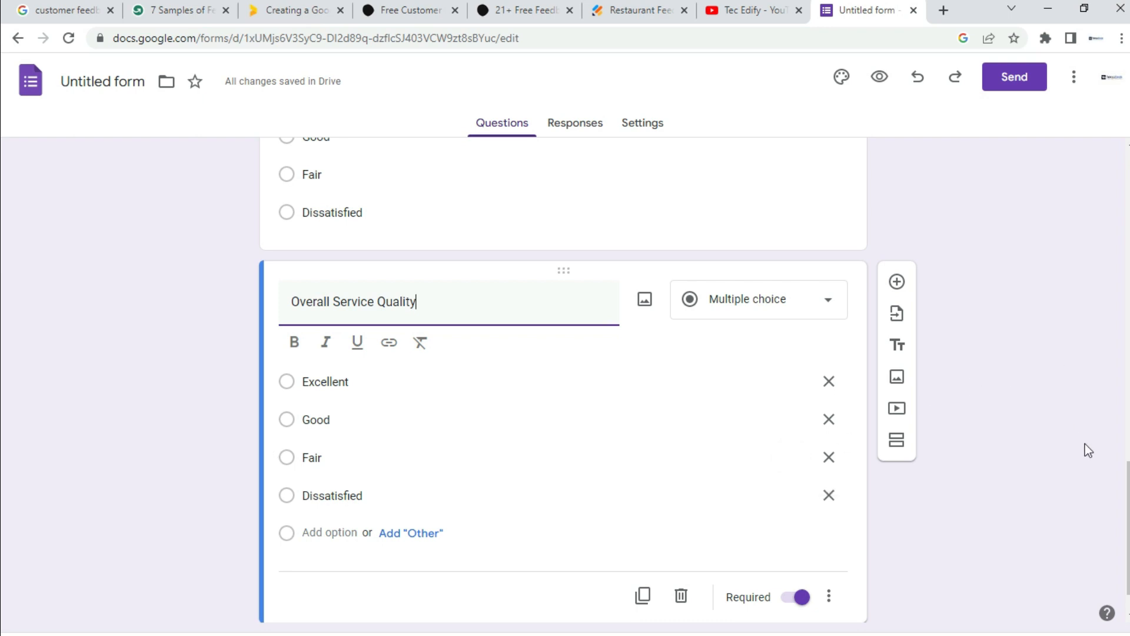
{"action": "left_click_drag", "start_coordinate": [1128, 474], "coordinate": [1129, 502]}
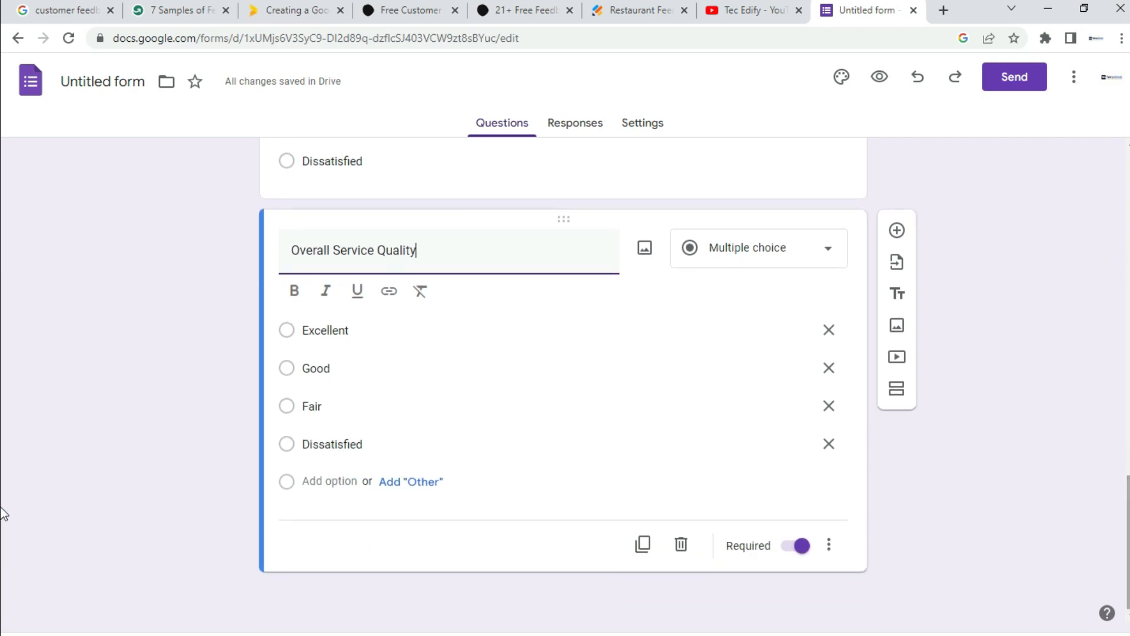
Step: Duplicate it again, retitle the copy 'Cleanliness', then duplicate Cleanliness
{"action": "left_click", "coordinate": [643, 545]}
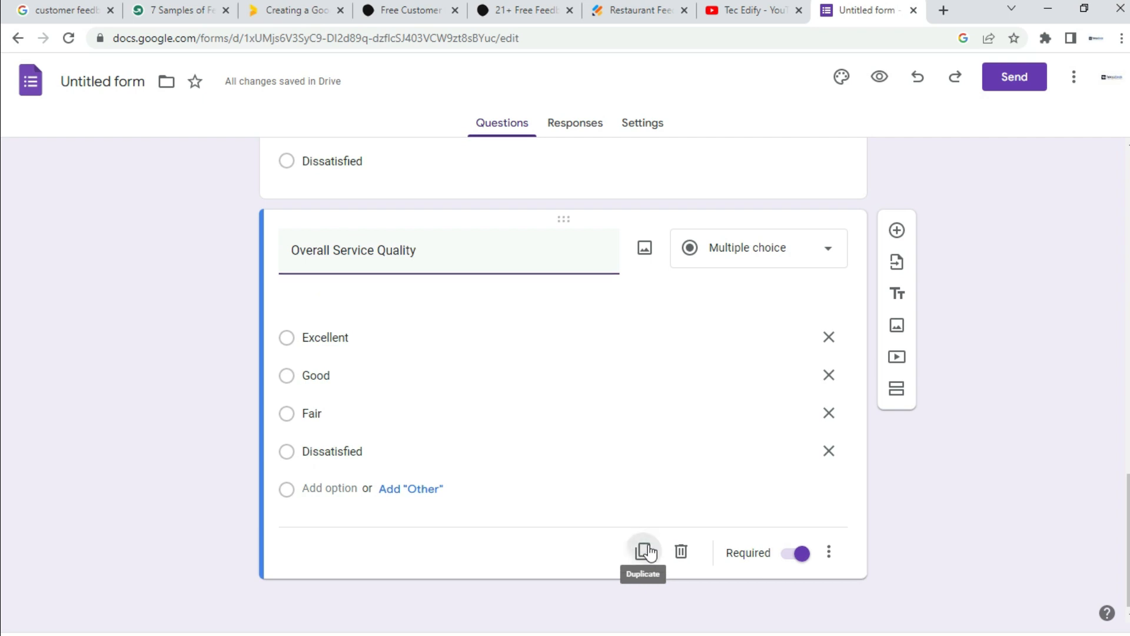
{"action": "type", "text": "Cleanliness"}
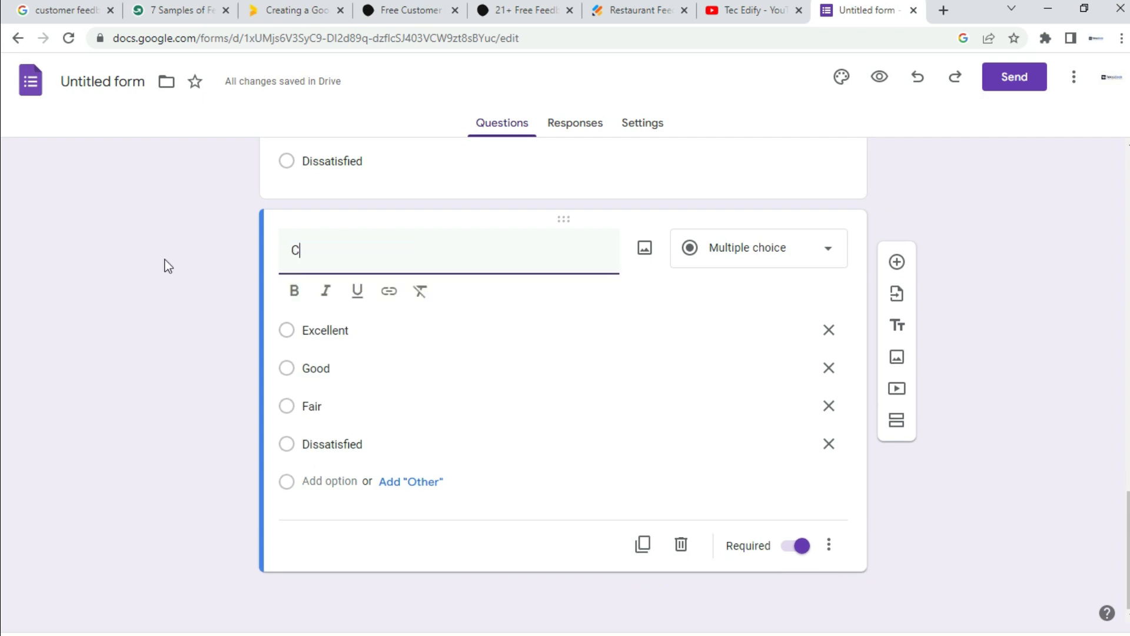
{"action": "left_click", "coordinate": [404, 325]}
{"action": "left_click", "coordinate": [472, 283]}
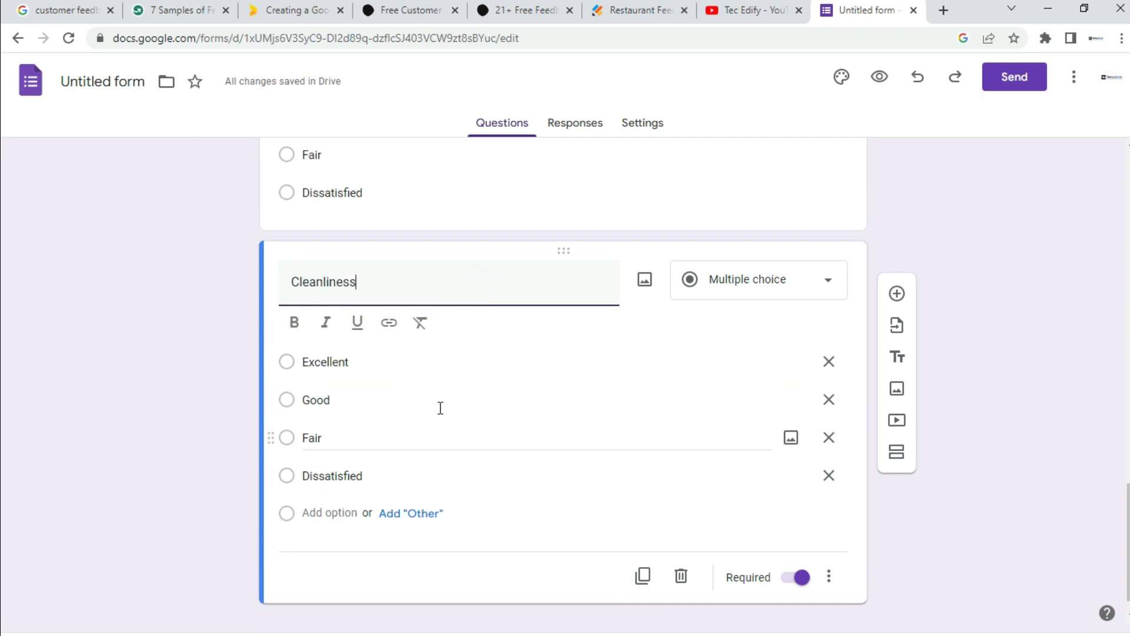
{"action": "left_click_drag", "start_coordinate": [1128, 504], "coordinate": [1128, 535]}
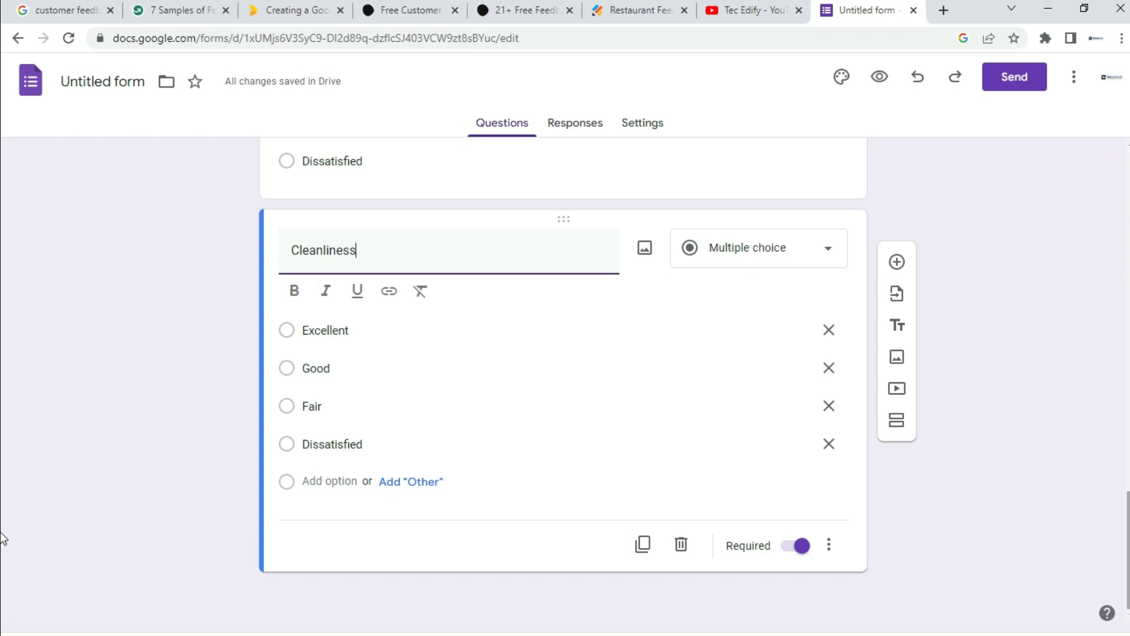
{"action": "left_click", "coordinate": [643, 544]}
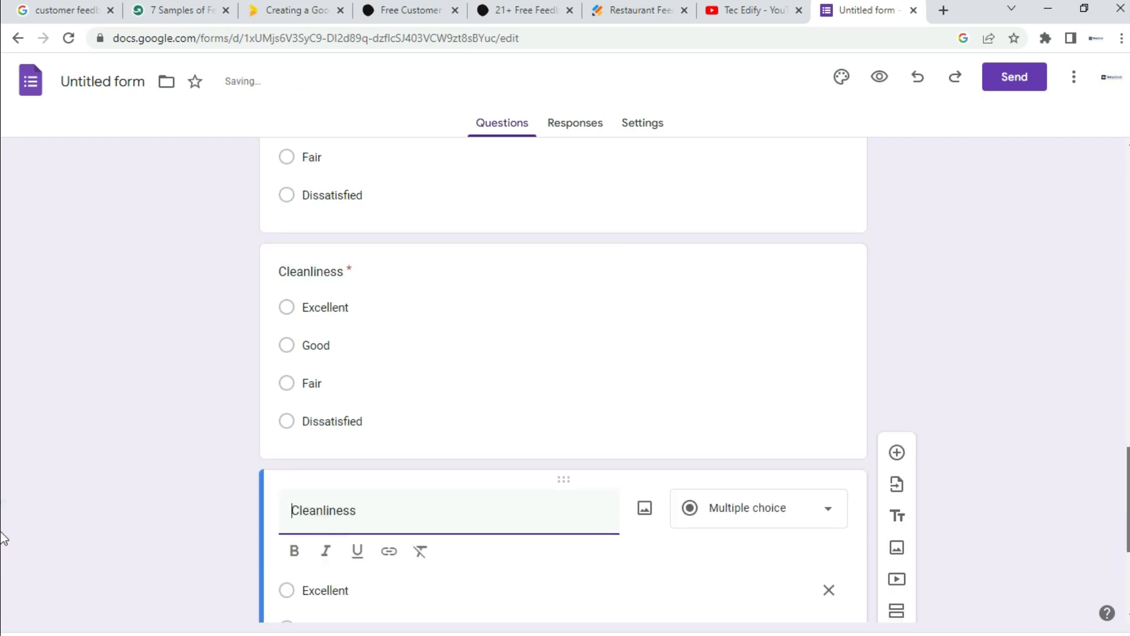
Step: Retitle the copied Cleanliness question 'Order Accuracy'
{"action": "left_click_drag", "start_coordinate": [370, 269], "coordinate": [223, 270]}
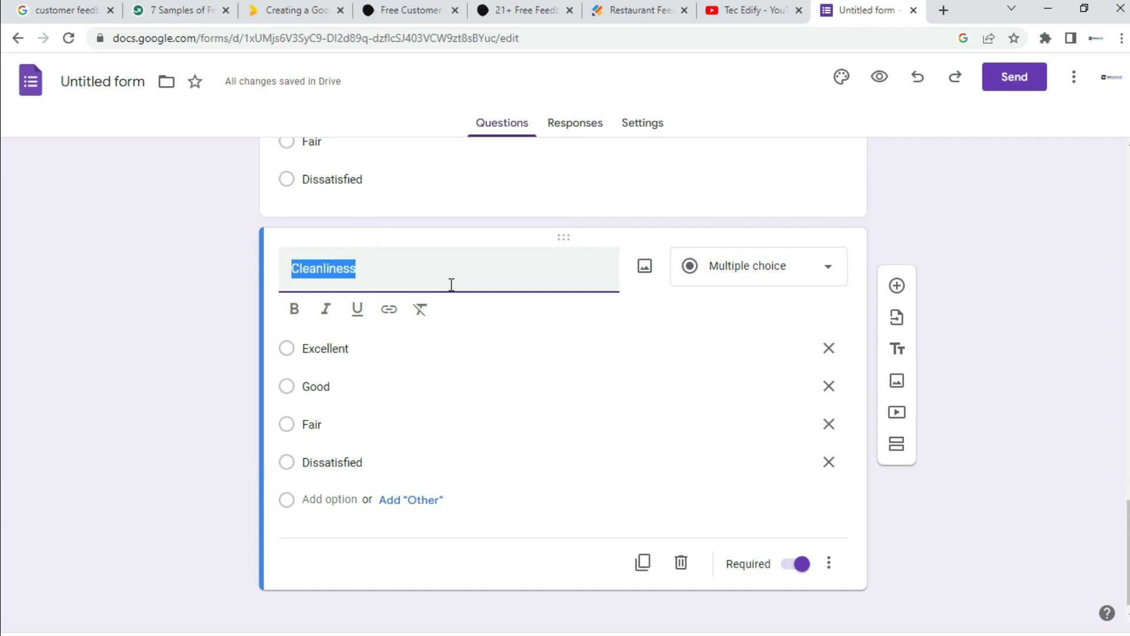
{"action": "type", "text": "Order Accuracy"}
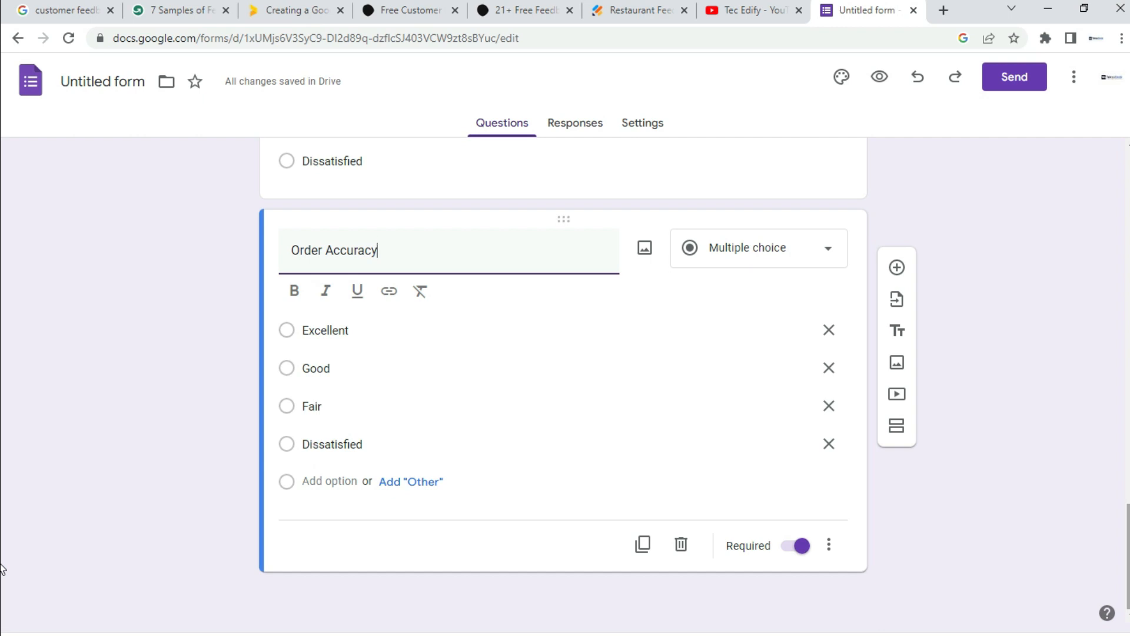
{"action": "left_click", "coordinate": [646, 552]}
Step: Duplicate Order Accuracy, retitle the copy 'Speed of Service', then duplicate that too
{"action": "left_click", "coordinate": [645, 552]}
{"action": "triple_click", "coordinate": [414, 514]}
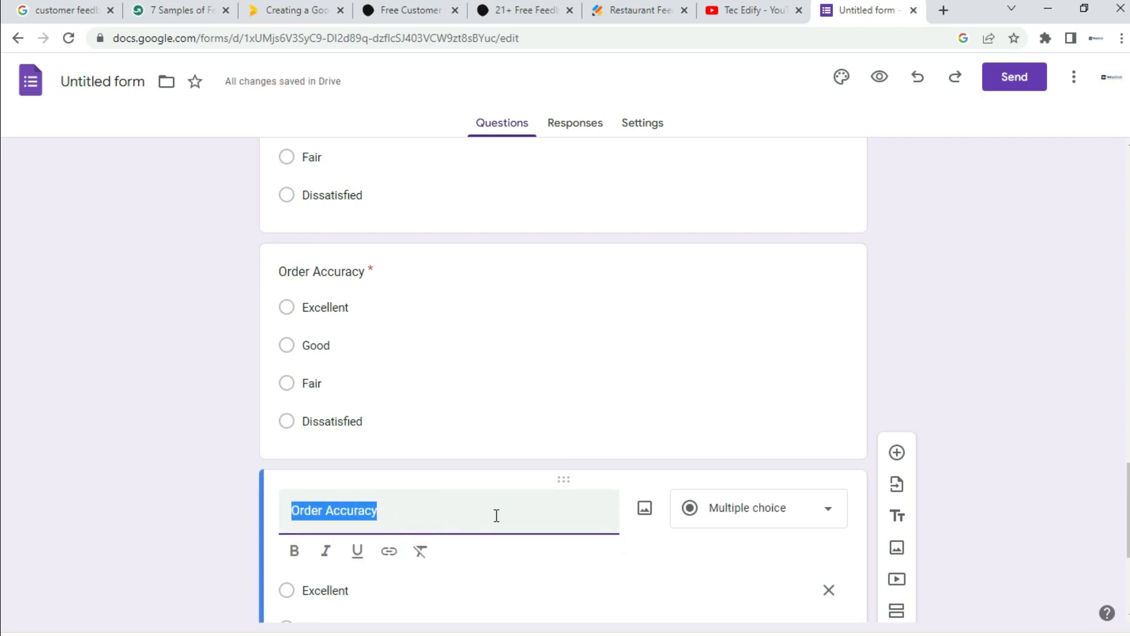
{"action": "type", "text": "Speed of Service"}
{"action": "scroll", "coordinate": [631, 409], "scroll_direction": "down", "scroll_amount": 4}
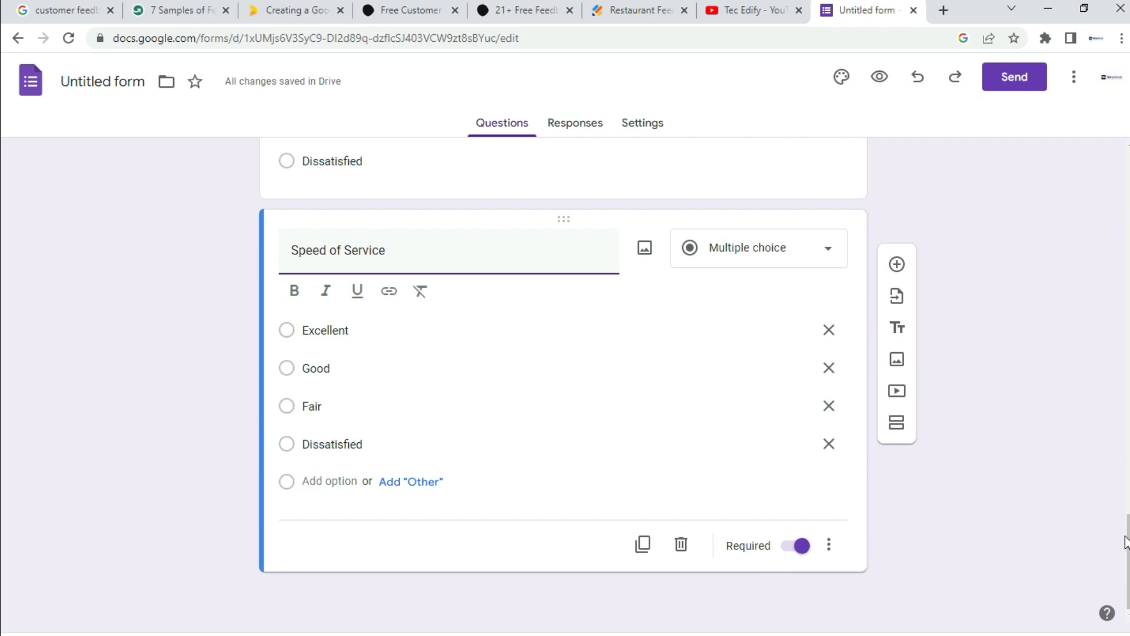
{"action": "scroll", "coordinate": [0, 550], "scroll_direction": "up", "scroll_amount": 1}
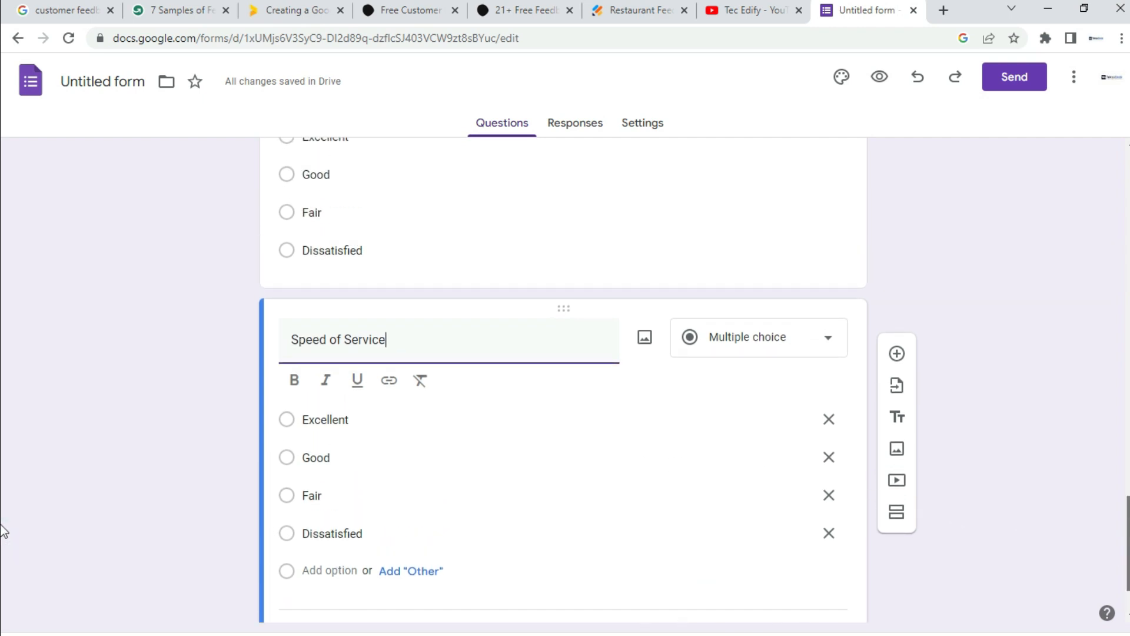
{"action": "scroll", "coordinate": [2, 541], "scroll_direction": "down", "scroll_amount": 1}
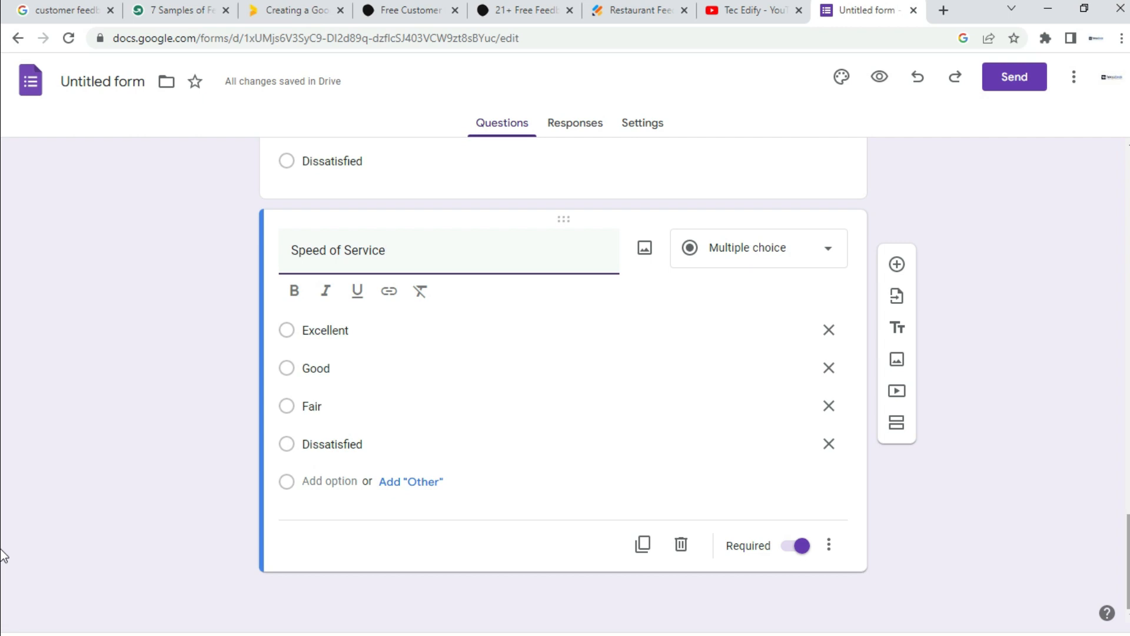
{"action": "left_click", "coordinate": [642, 544]}
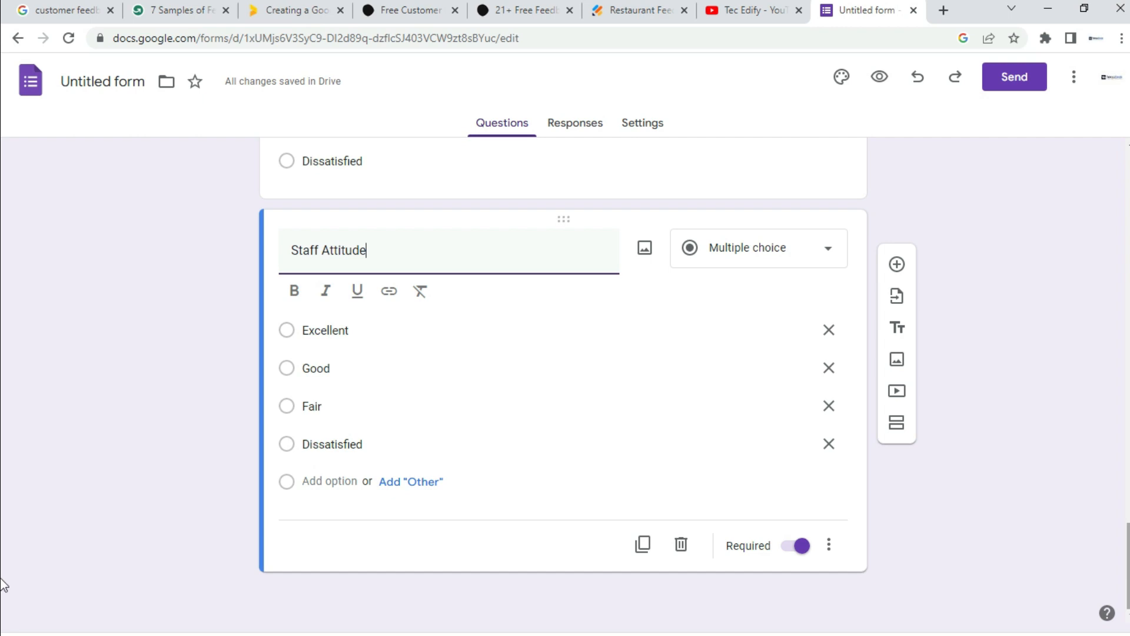
Step: Duplicate Staff Attitude and retitle the copy 'Overall Experience'
{"action": "left_click", "coordinate": [644, 547]}
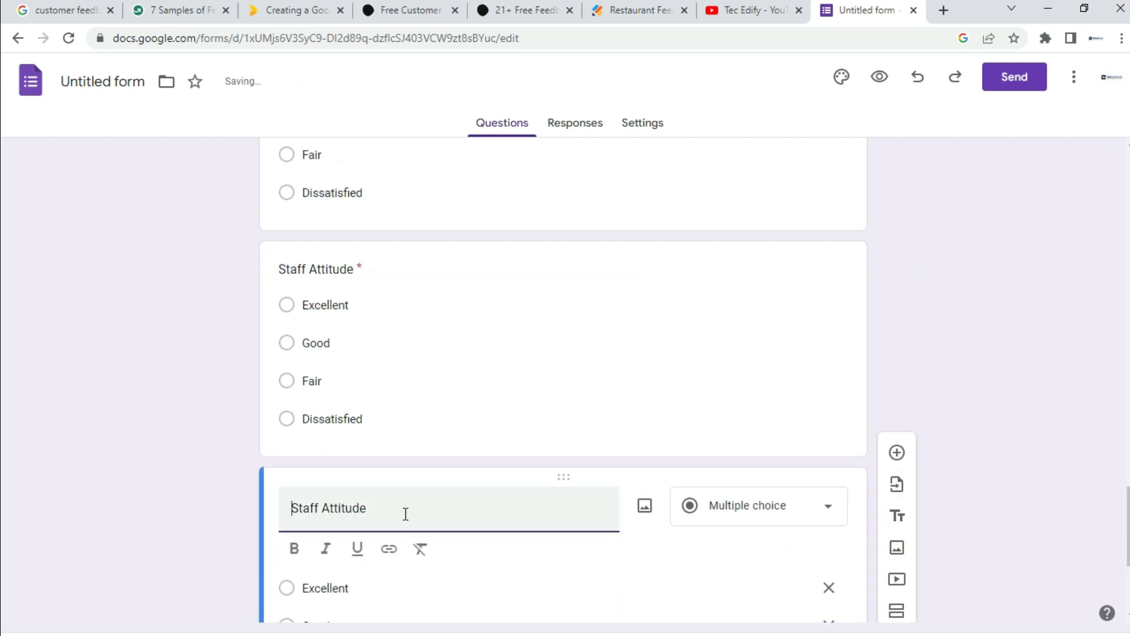
{"action": "left_click_drag", "start_coordinate": [406, 512], "coordinate": [250, 499]}
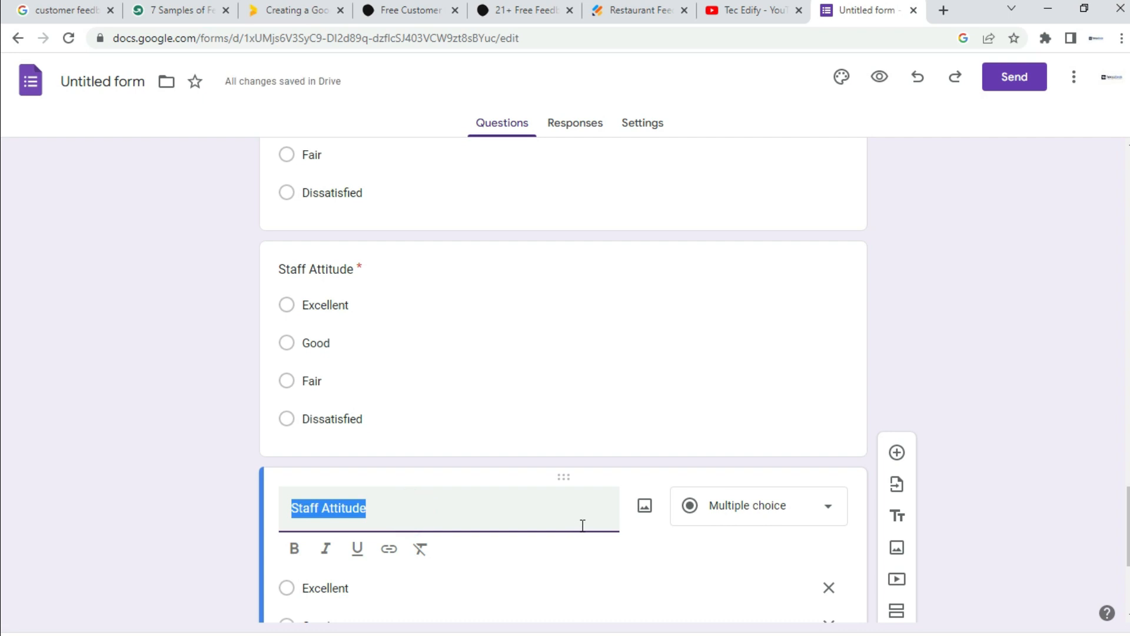
{"action": "type", "text": "Overall Experience"}
{"action": "scroll", "coordinate": [835, 298], "scroll_direction": "down", "scroll_amount": 4}
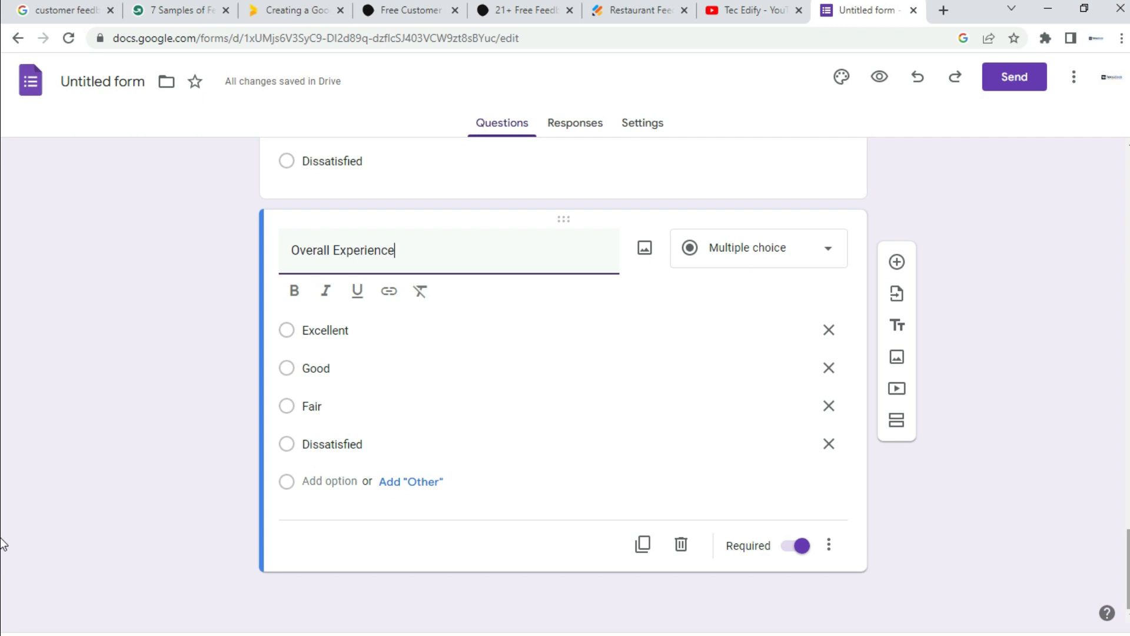
Step: Add an optional Paragraph question titled 'Any Question/Suggestion/Comments'
{"action": "left_click", "coordinate": [899, 264]}
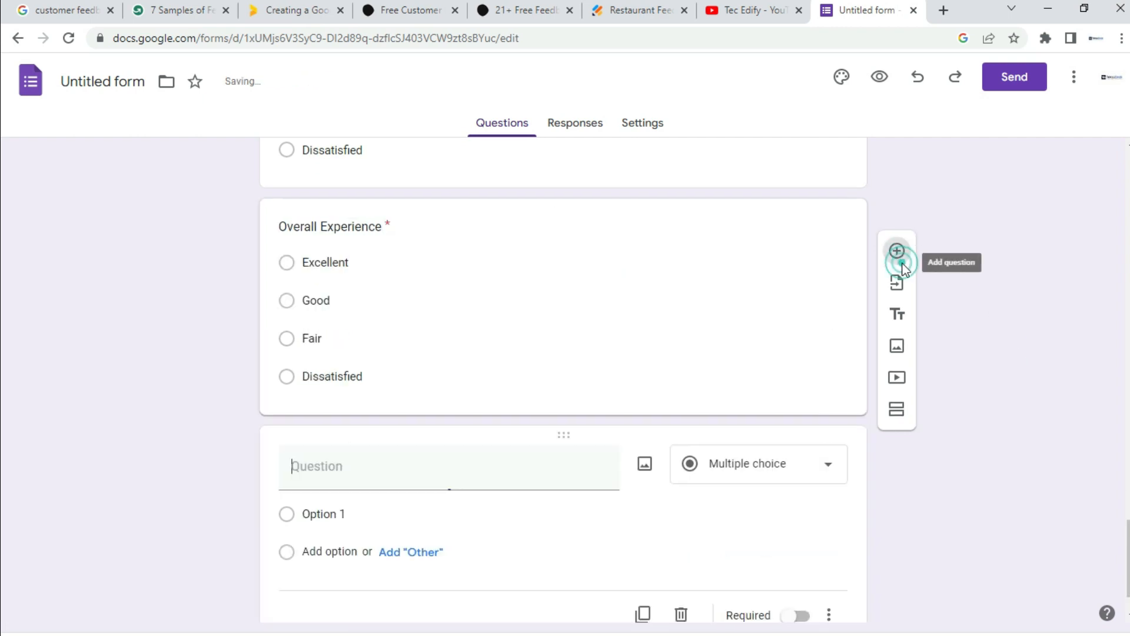
{"action": "left_click", "coordinate": [828, 468]}
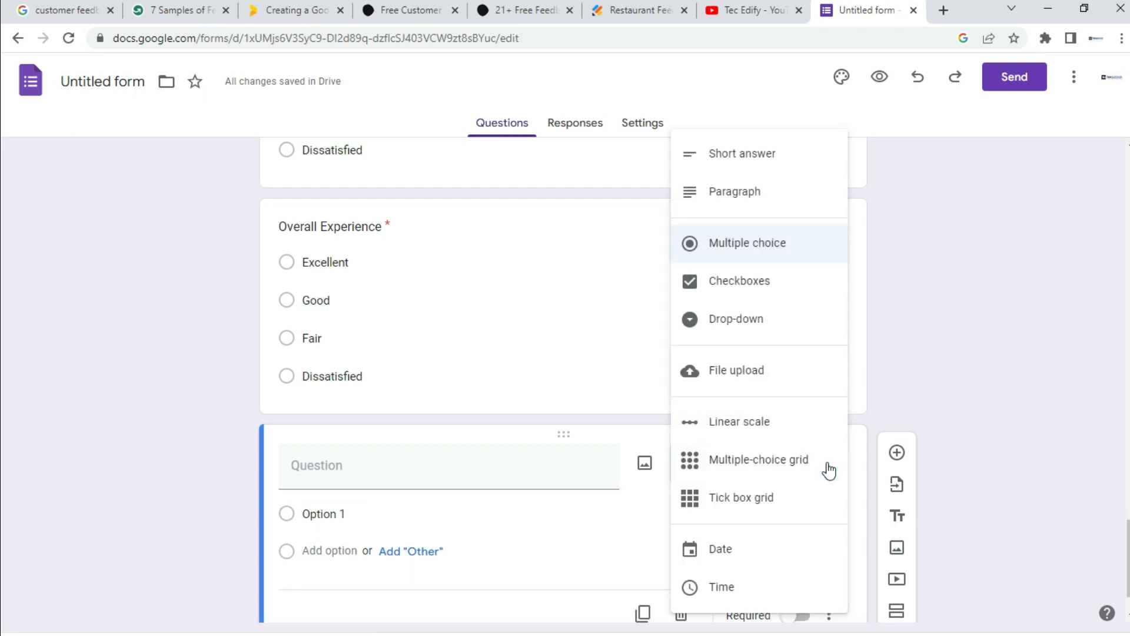
{"action": "left_click", "coordinate": [733, 196]}
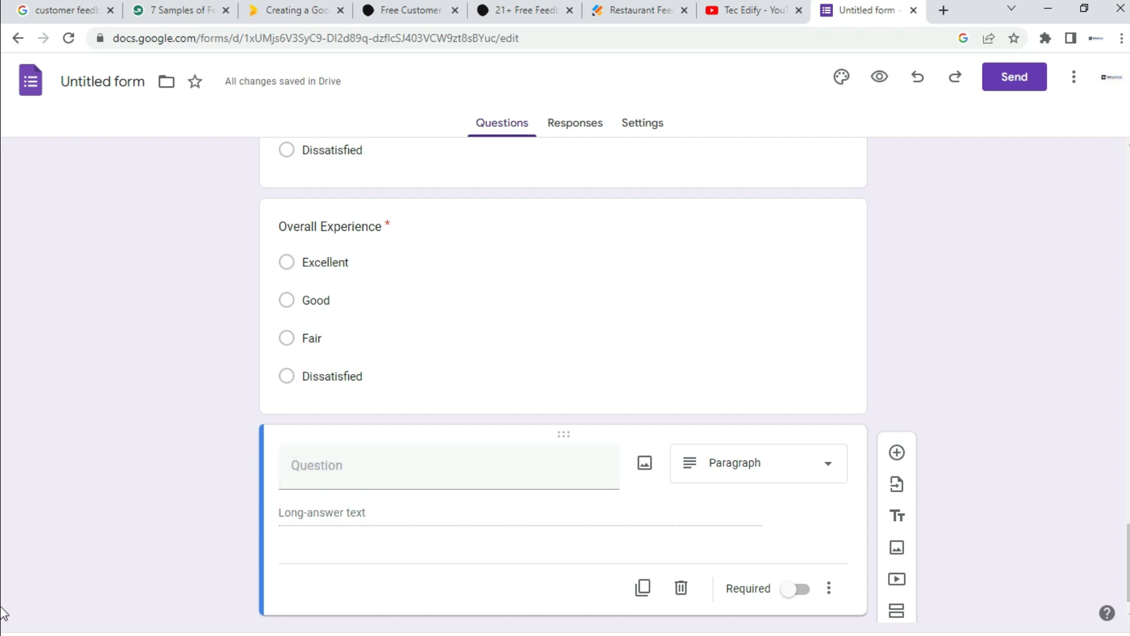
{"action": "scroll", "coordinate": [460, 484], "scroll_direction": "down", "scroll_amount": 1}
{"action": "left_click", "coordinate": [348, 436]}
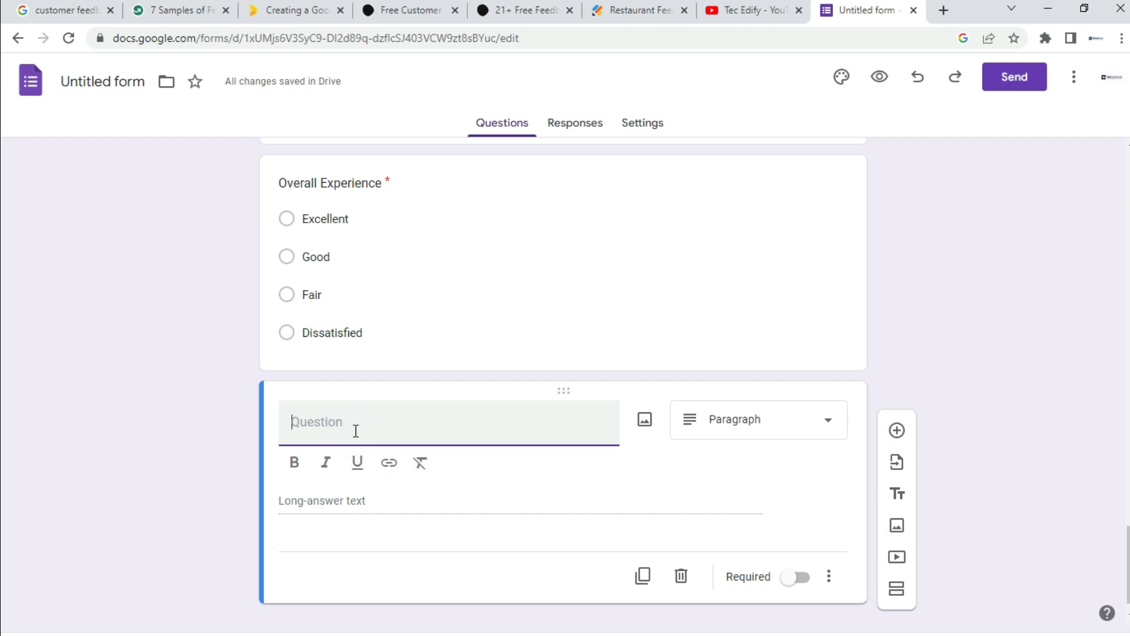
{"action": "type", "text": "Any Question/Suggestion/Comments"}
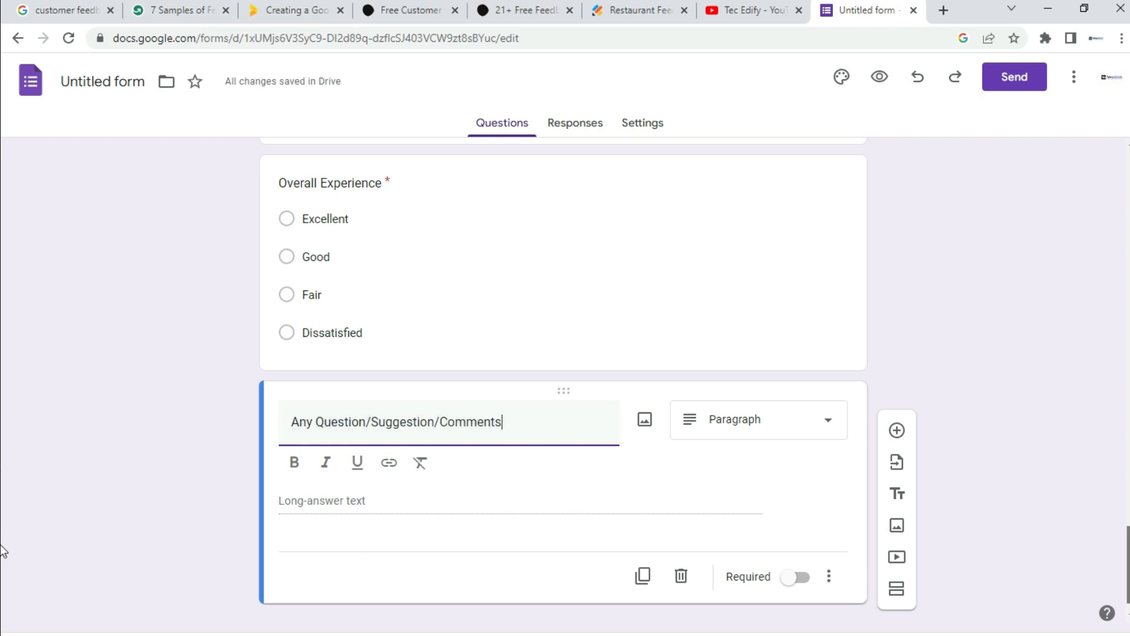
{"action": "scroll", "coordinate": [3, 550], "scroll_direction": "down", "scroll_amount": 1}
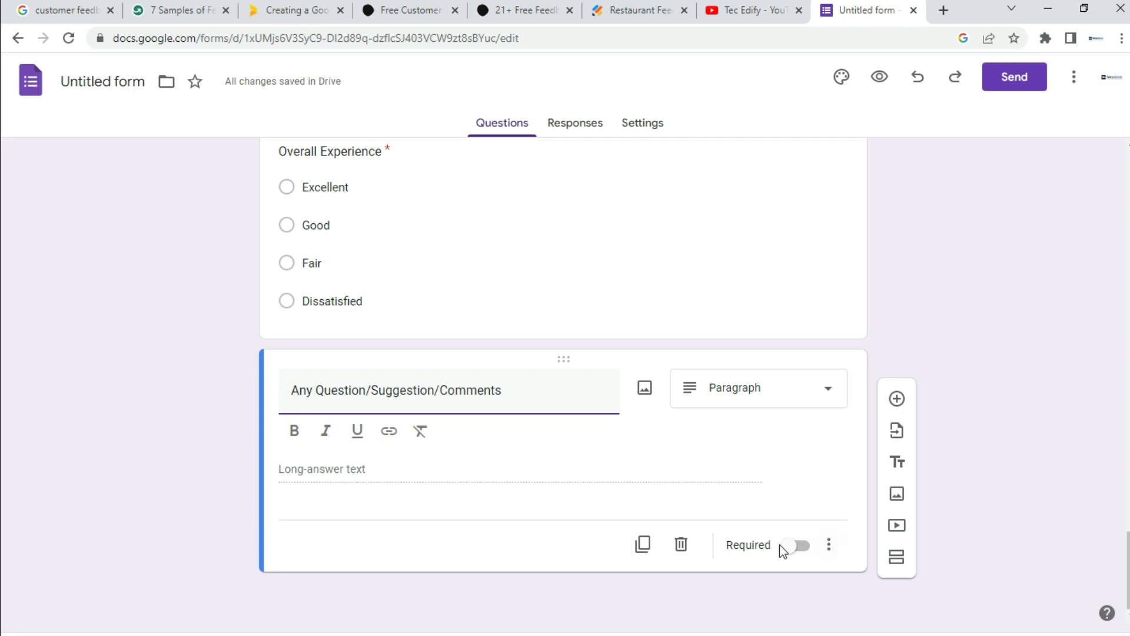
{"action": "mouse_move", "coordinate": [1128, 563]}
{"action": "left_mouse_down"}
{"action": "mouse_move", "coordinate": [1128, 552]}
{"action": "mouse_move", "coordinate": [1128, 575]}
{"action": "left_mouse_up"}
{"action": "left_click_drag", "start_coordinate": [1128, 571], "coordinate": [1128, 449]}
Step: Turn on Show progress bar in the form's Presentation settings
{"action": "left_click", "coordinate": [639, 123]}
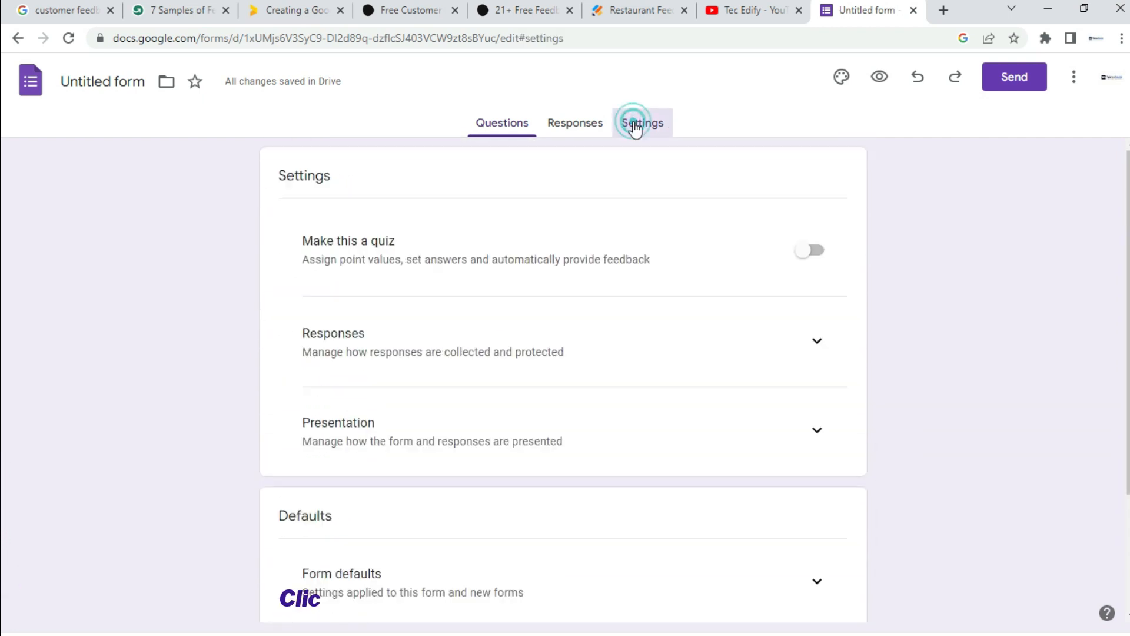
{"action": "left_click_drag", "start_coordinate": [1127, 333], "coordinate": [1111, 427]}
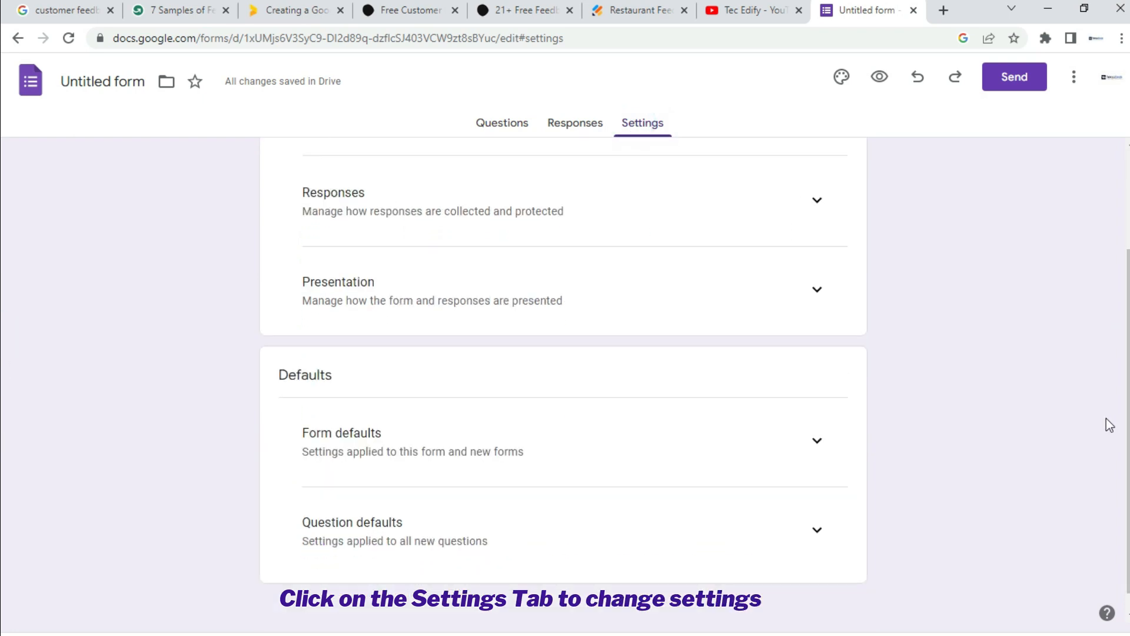
{"action": "left_click", "coordinate": [824, 298]}
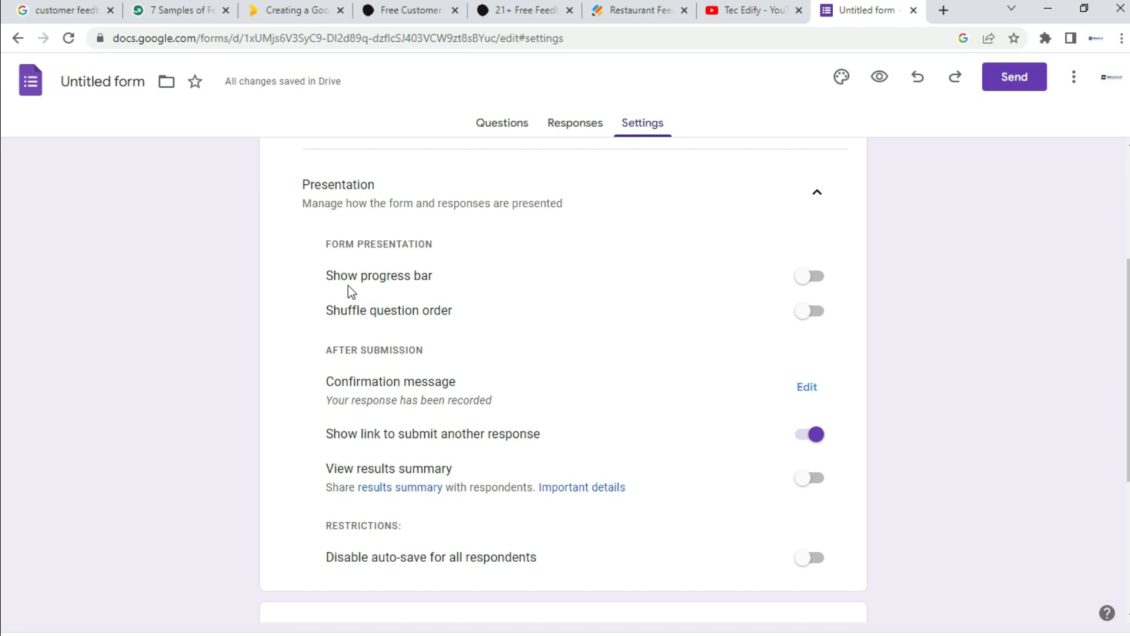
{"action": "left_click", "coordinate": [823, 284]}
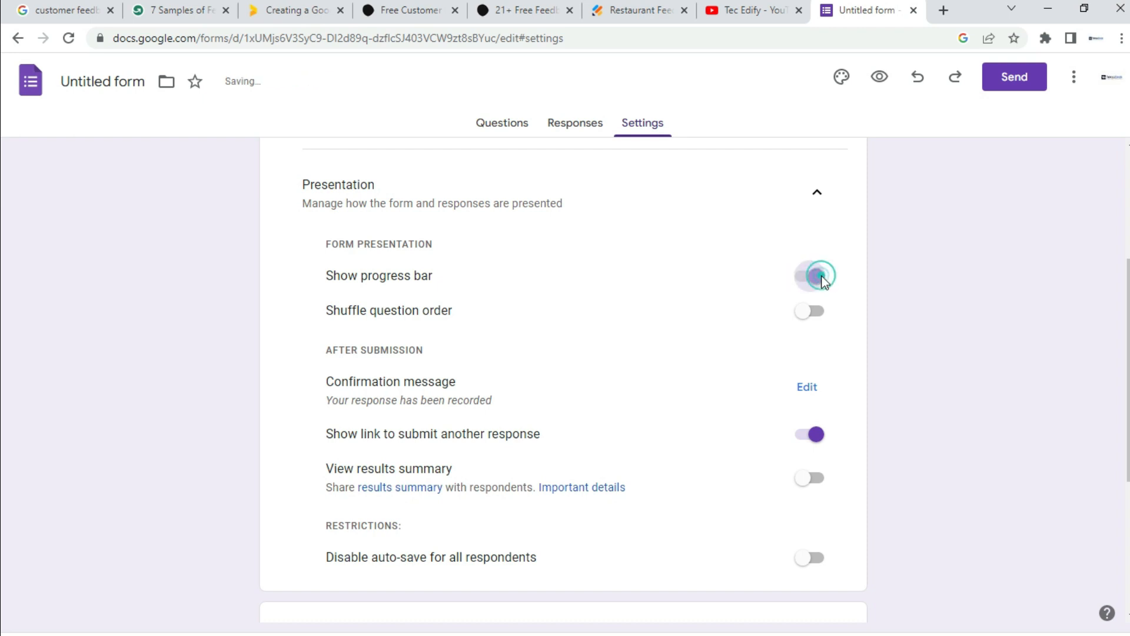
{"action": "scroll", "coordinate": [3, 465], "scroll_direction": "down", "scroll_amount": 1}
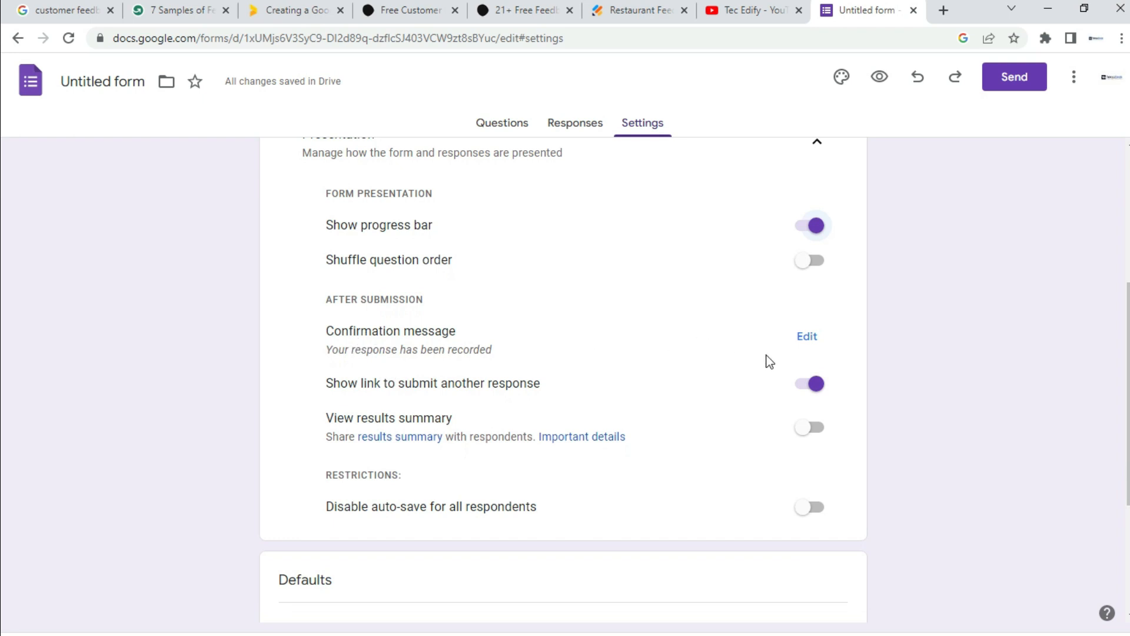
Step: Set the confirmation message to 'Thank you for your feedback. We really appreciate your feedback' and save
{"action": "left_click", "coordinate": [808, 337]}
{"action": "left_click", "coordinate": [411, 342]}
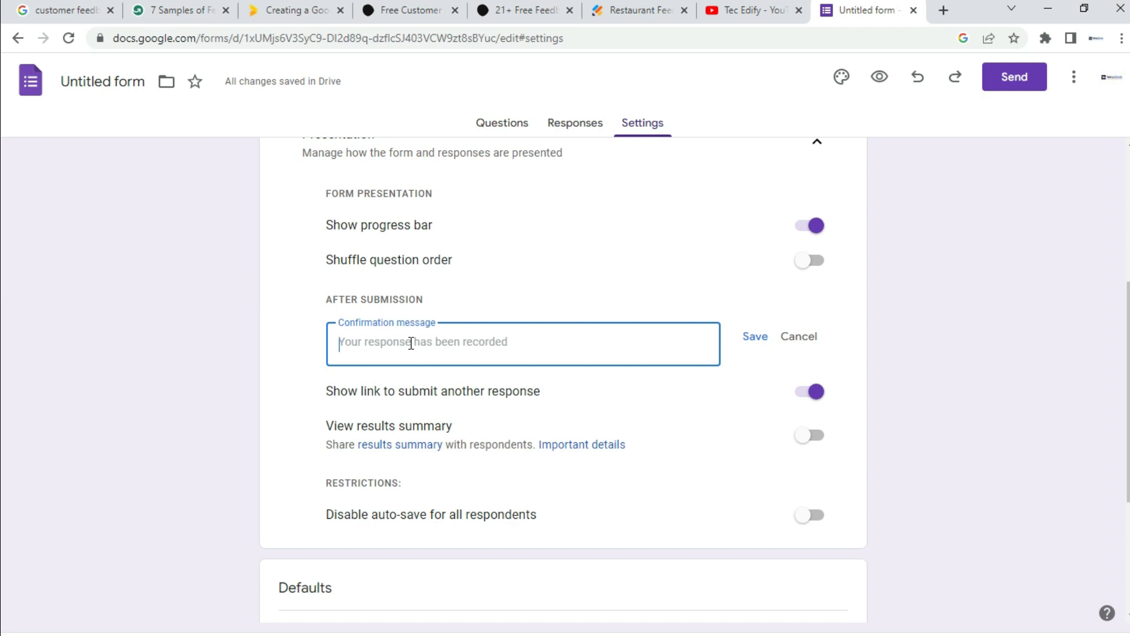
{"action": "type", "text": "Thank you for your feedback. We really appreciate your feedback"}
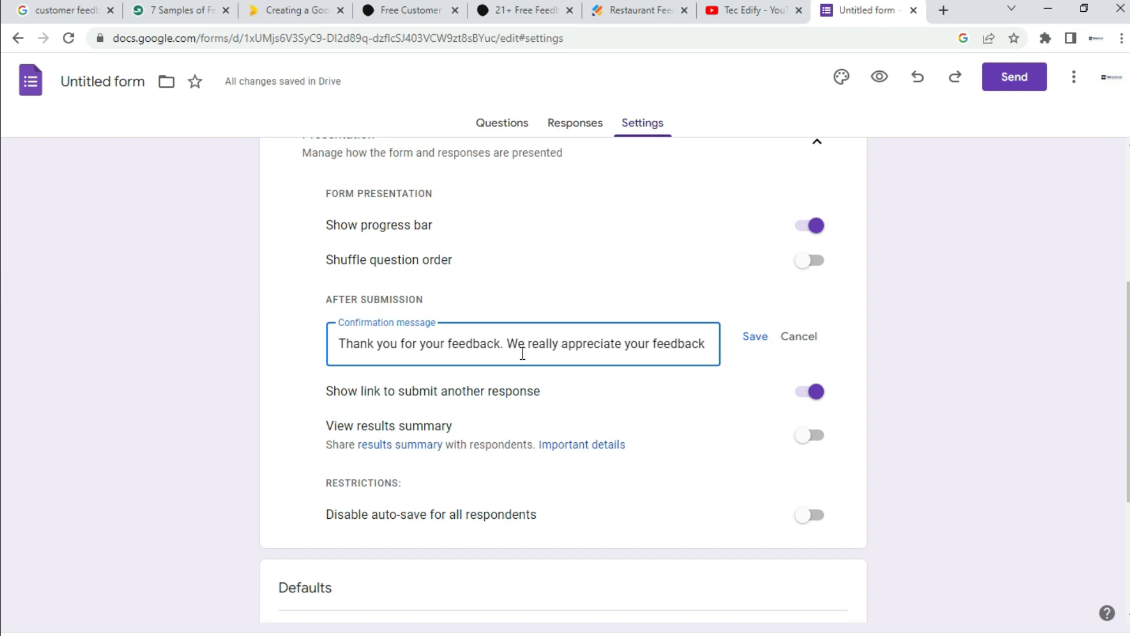
{"action": "scroll", "coordinate": [650, 348], "scroll_direction": "up", "scroll_amount": 1}
{"action": "left_click", "coordinate": [755, 398]}
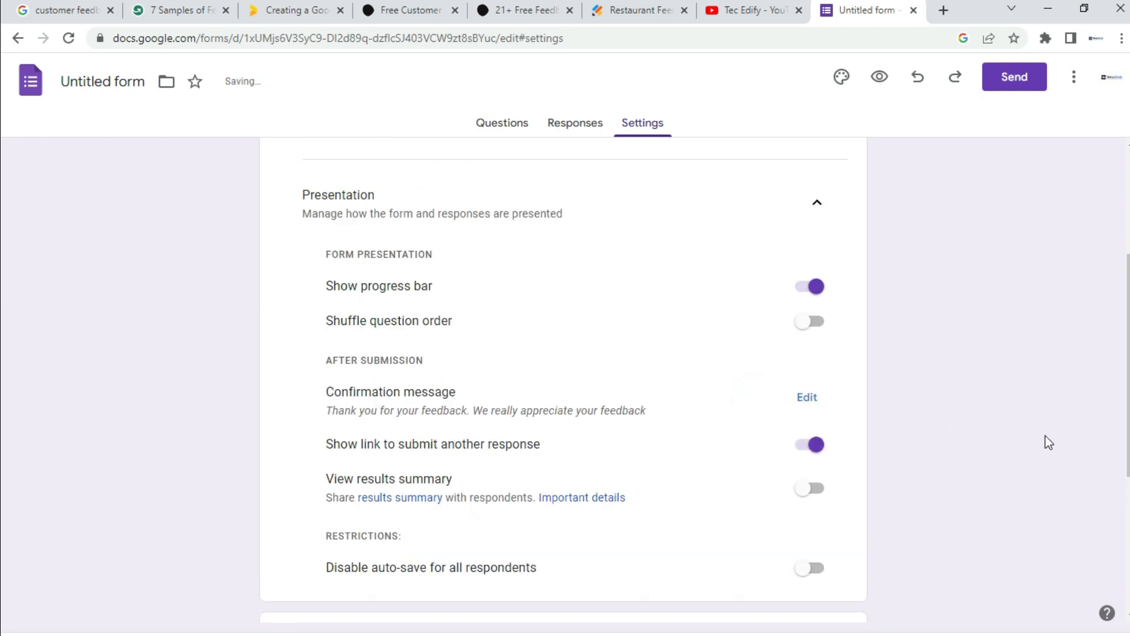
{"action": "scroll", "coordinate": [3, 337], "scroll_direction": "up", "scroll_amount": 2}
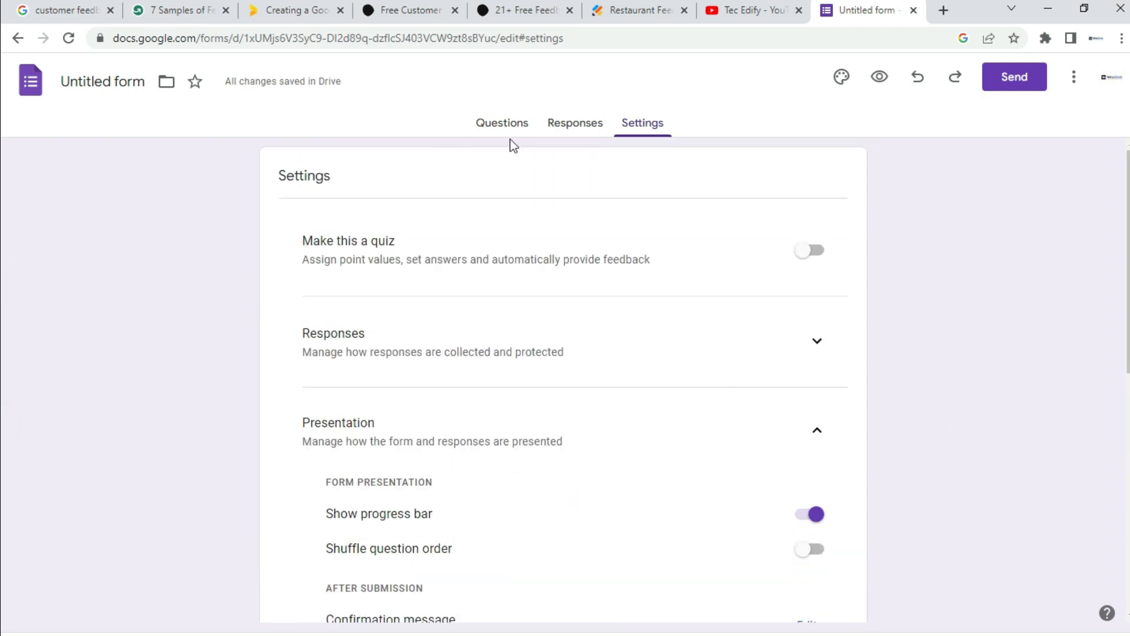
Step: Switch back to the Questions view and scroll through the form, returning to the top
{"action": "left_click", "coordinate": [496, 121]}
{"action": "scroll", "coordinate": [1, 302], "scroll_direction": "down", "scroll_amount": 15}
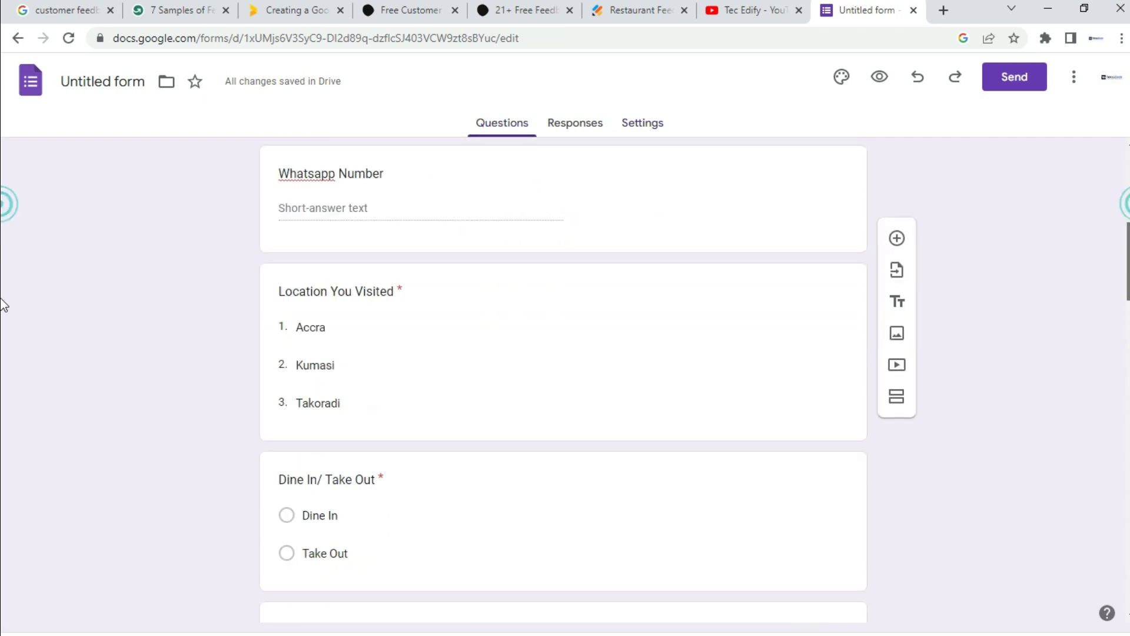
{"action": "scroll", "coordinate": [1, 420], "scroll_direction": "down", "scroll_amount": 12}
{"action": "scroll", "coordinate": [3, 317], "scroll_direction": "up", "scroll_amount": 20}
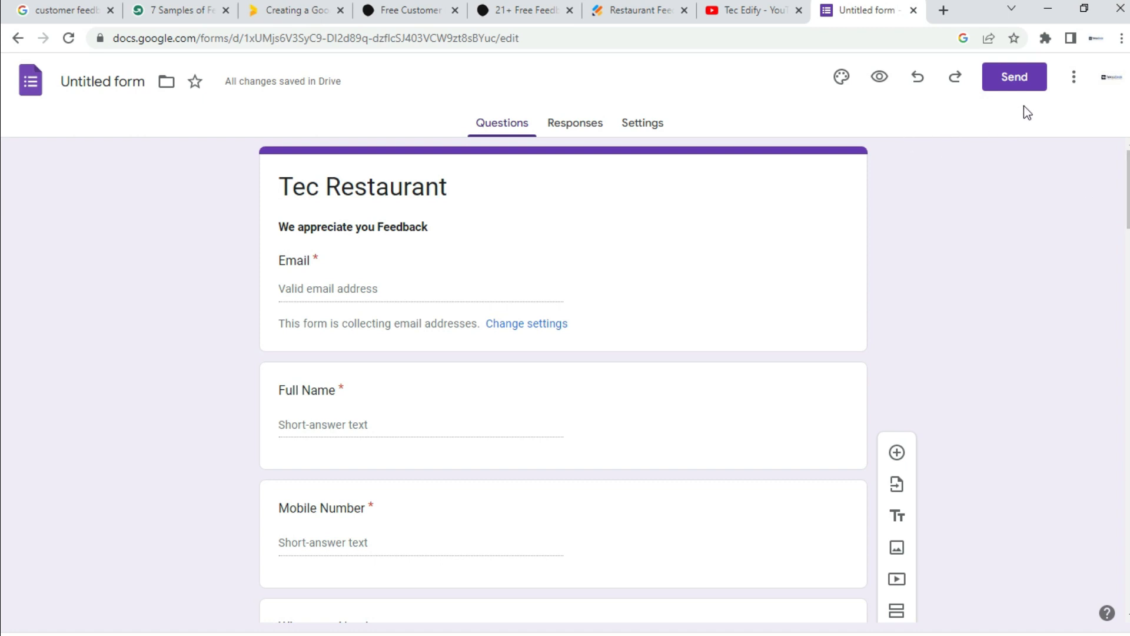
Step: Copy a shortened forms.gle link to the form from the Send dialog's link option
{"action": "left_click", "coordinate": [1021, 84]}
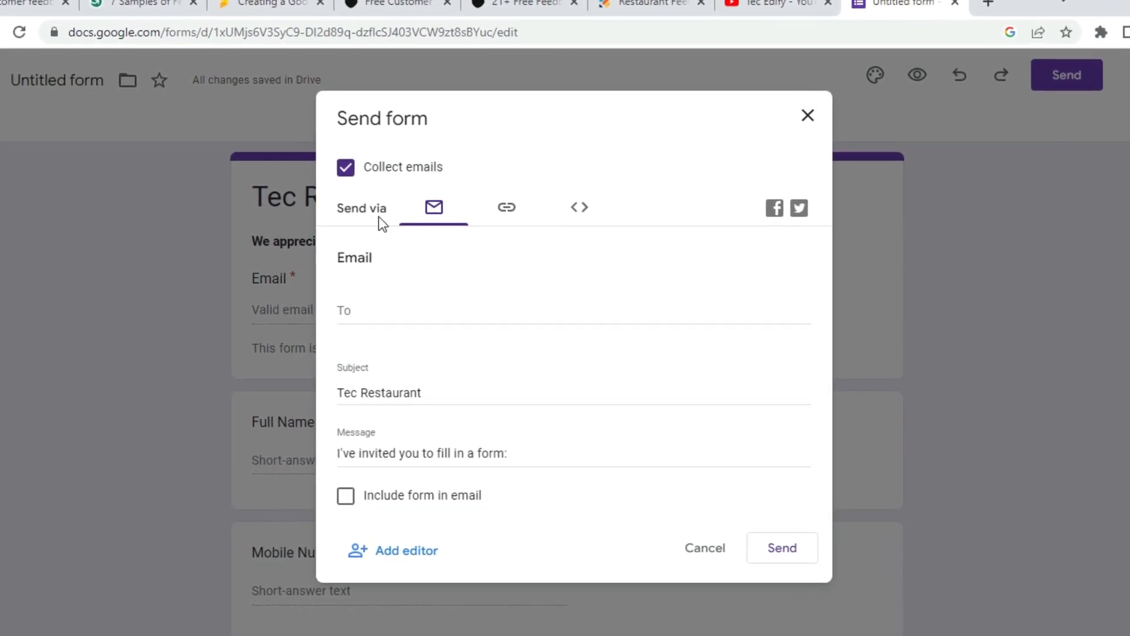
{"action": "left_click", "coordinate": [508, 217]}
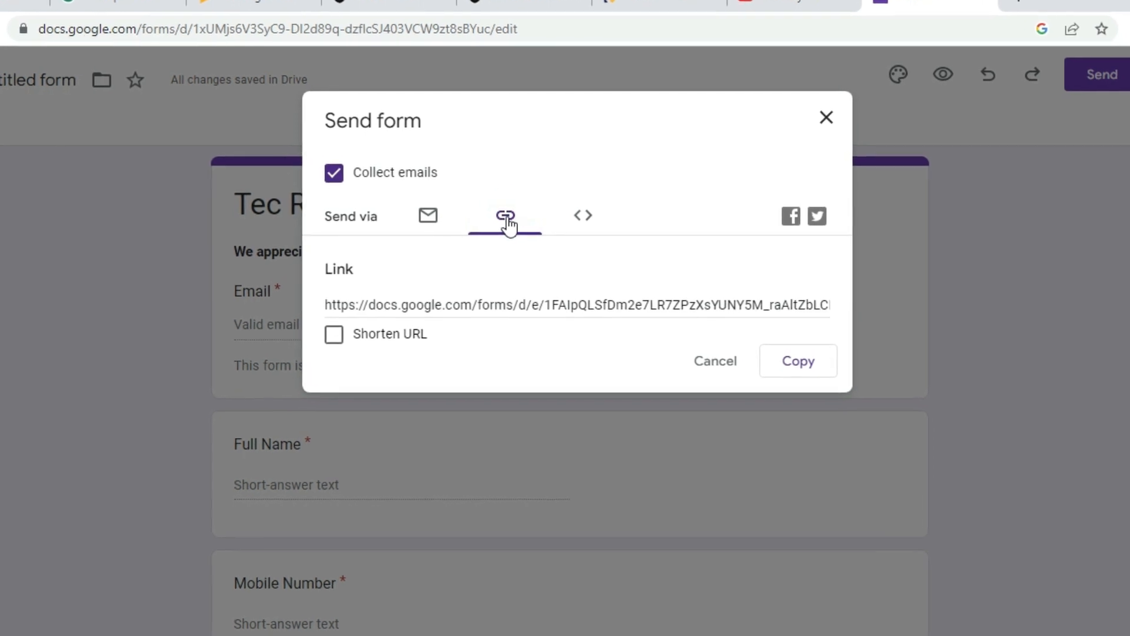
{"action": "left_click", "coordinate": [320, 317]}
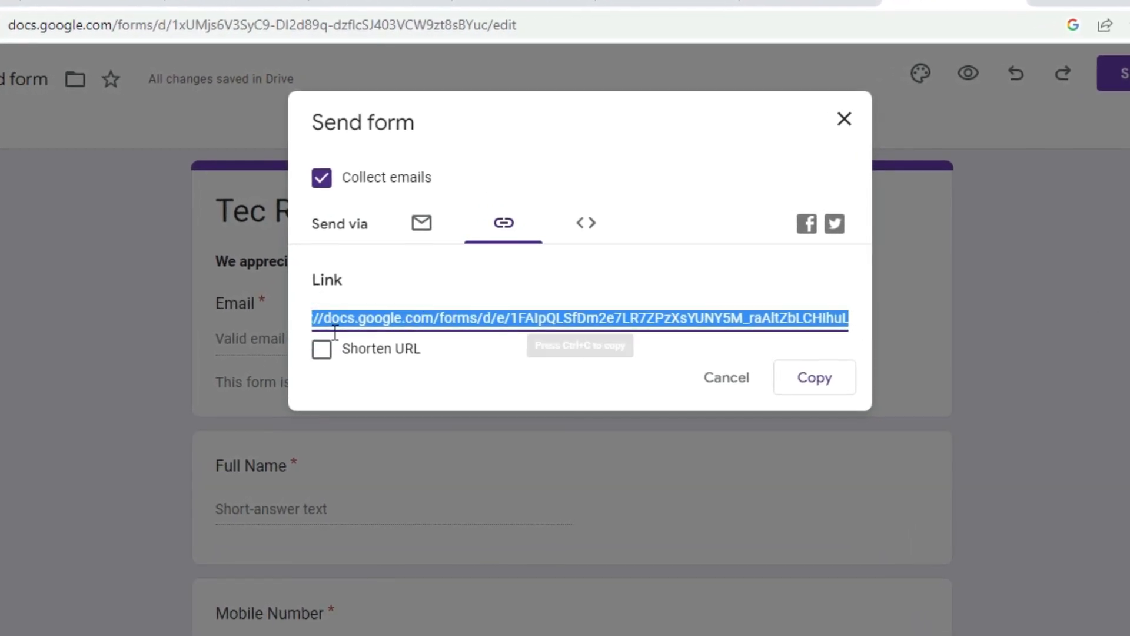
{"action": "left_click", "coordinate": [321, 353]}
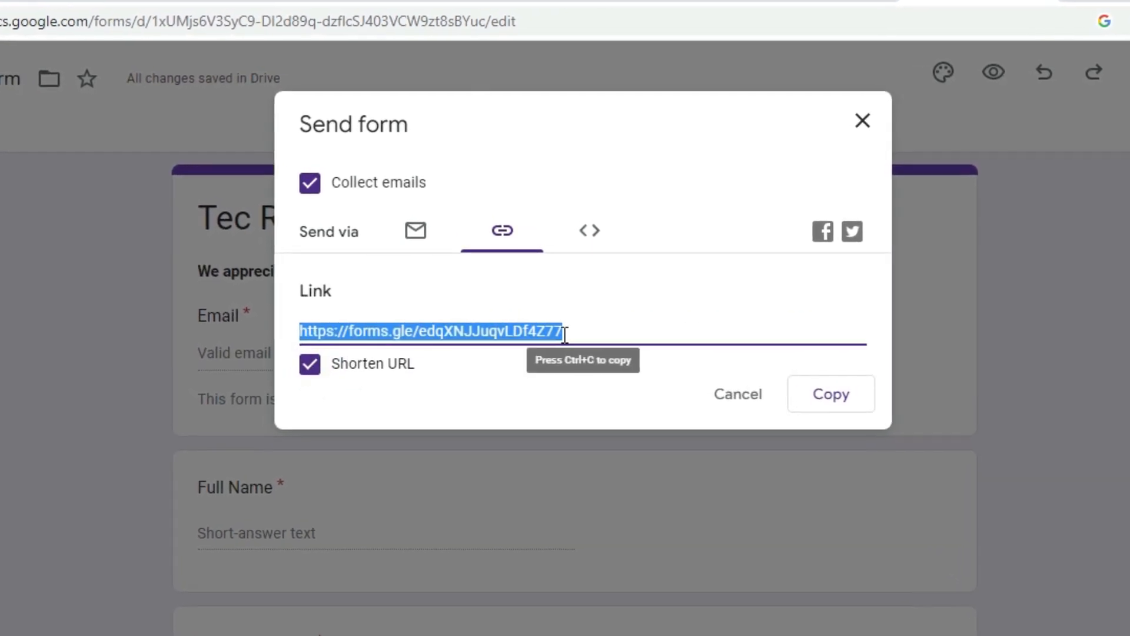
{"action": "left_click", "coordinate": [843, 403]}
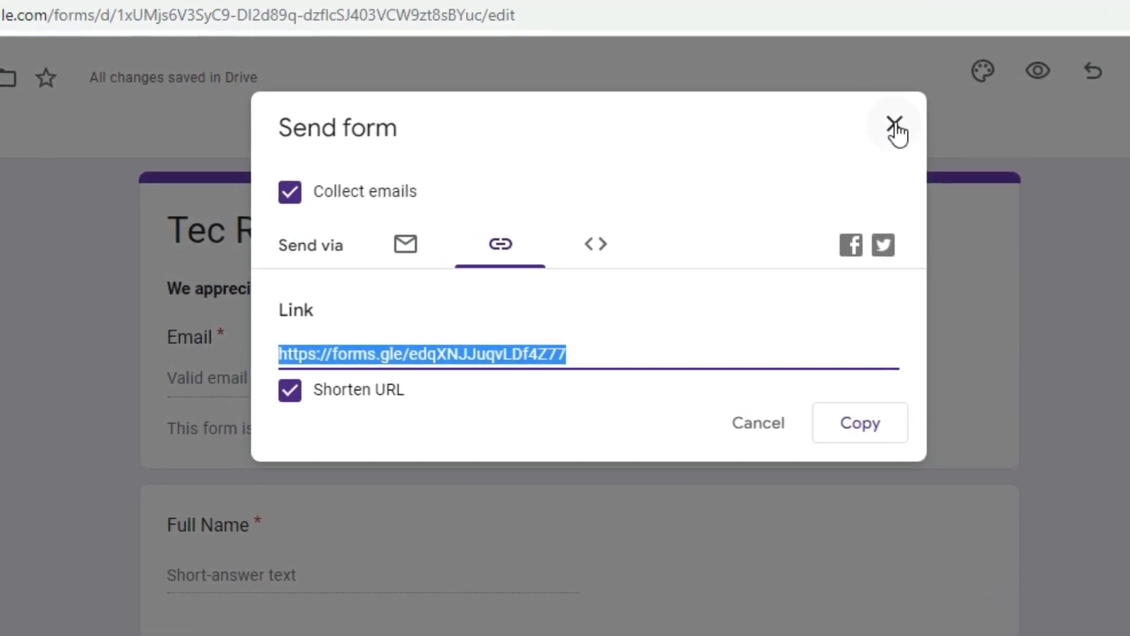
{"action": "left_click", "coordinate": [897, 124]}
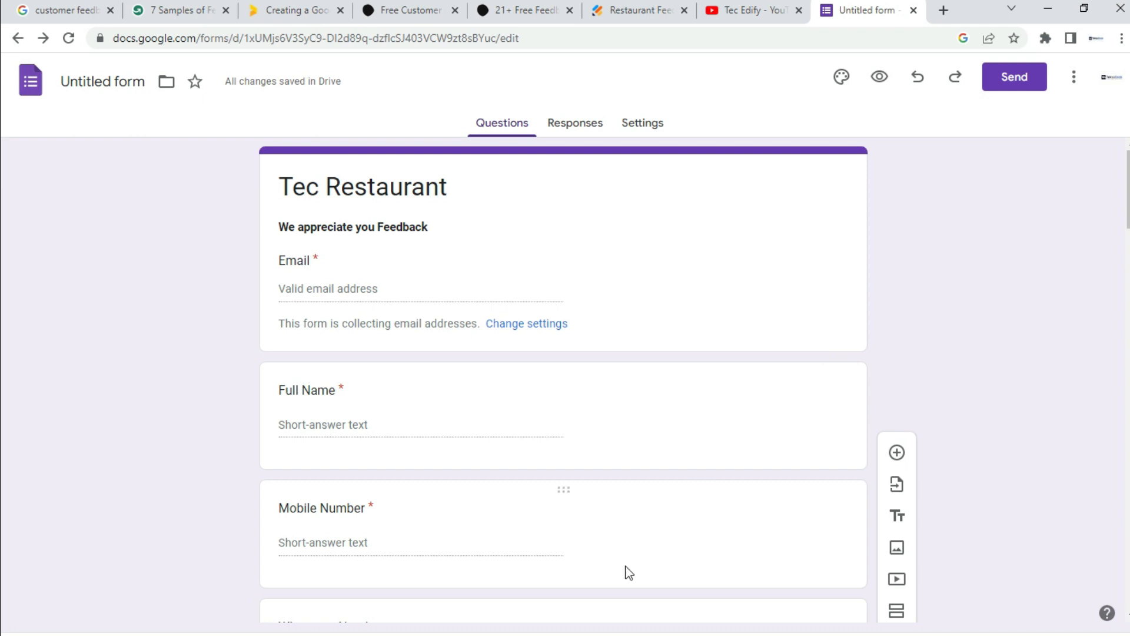
Step: Paste the forms.gle short link into a new Chrome tab and load the live form
{"action": "left_click", "coordinate": [943, 11]}
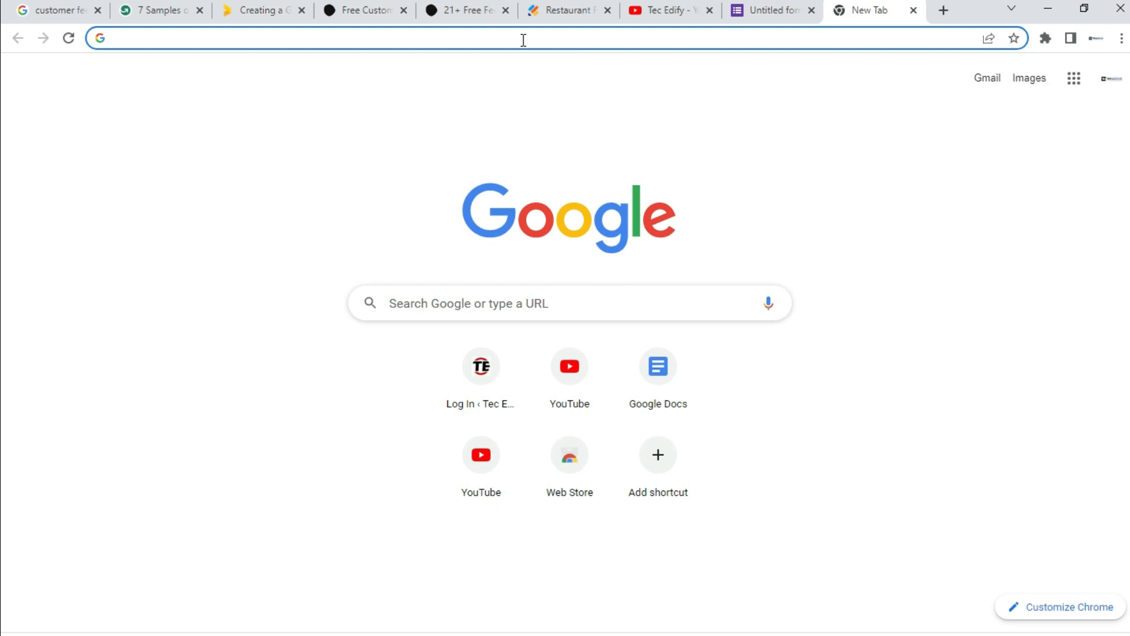
{"action": "right_click", "coordinate": [446, 36]}
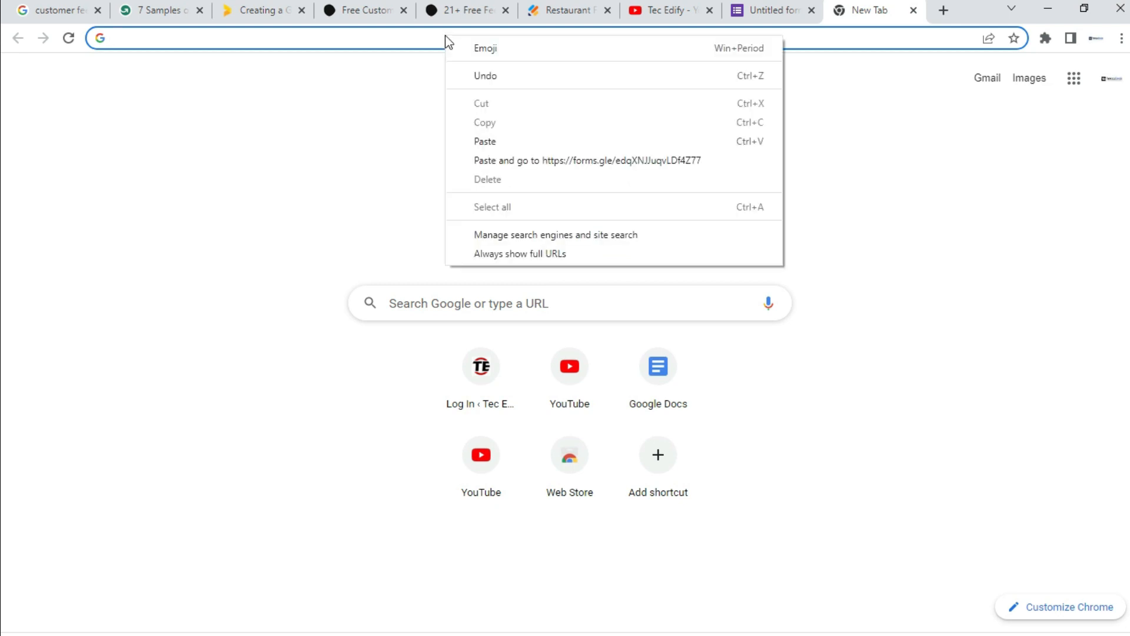
{"action": "left_click", "coordinate": [478, 145]}
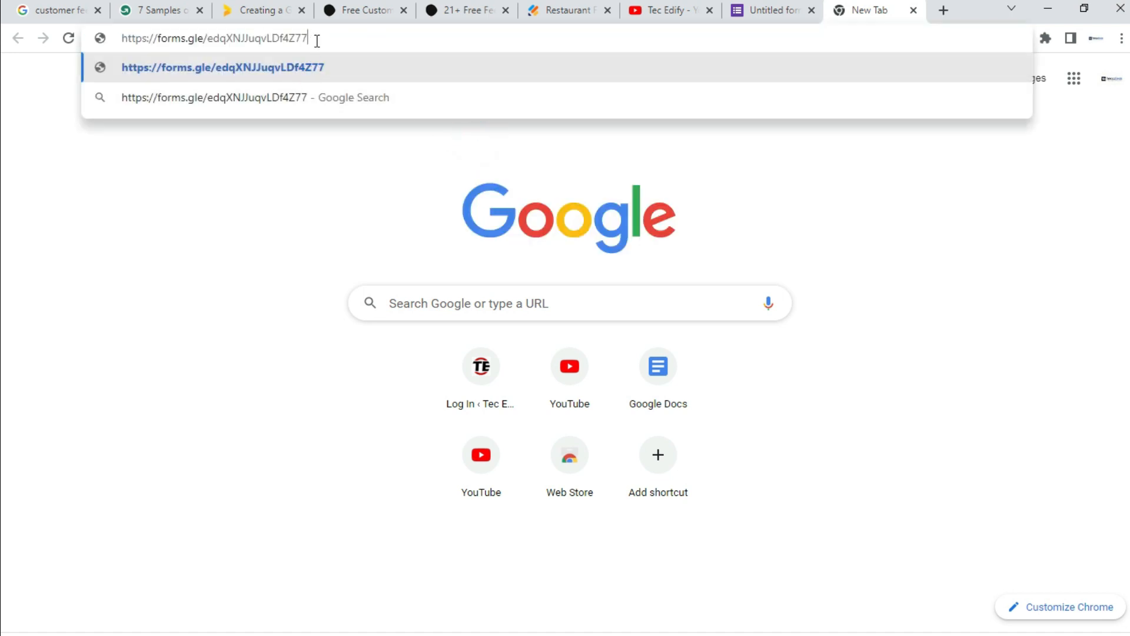
{"action": "key", "text": "Return"}
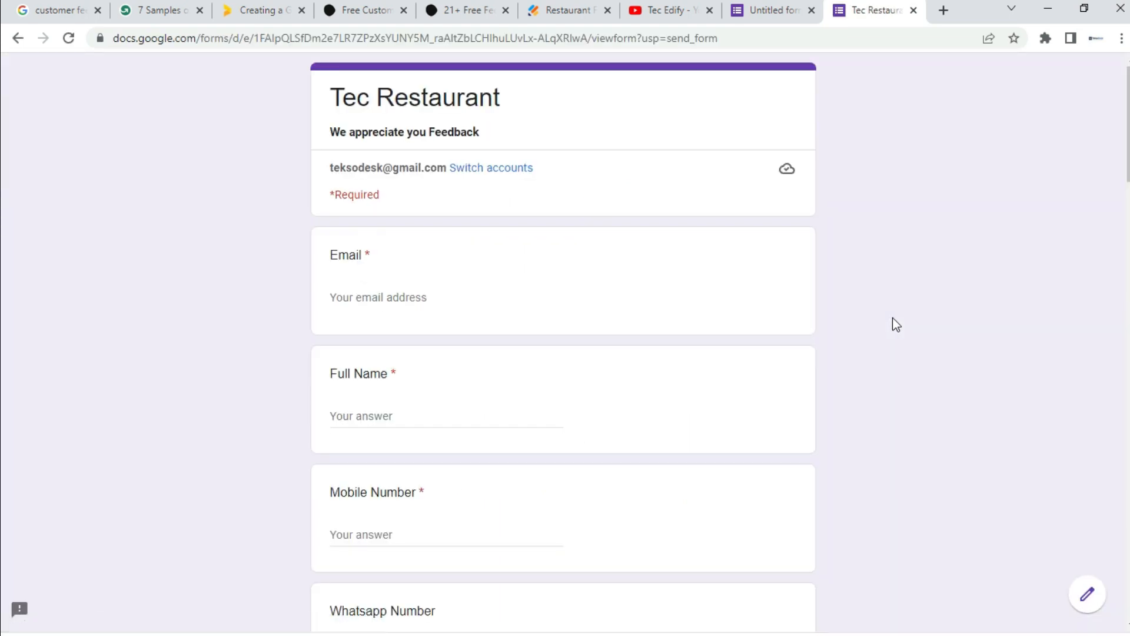
{"action": "scroll", "coordinate": [3, 172], "scroll_direction": "down", "scroll_amount": 2}
{"action": "scroll", "coordinate": [4, 173], "scroll_direction": "down", "scroll_amount": 3}
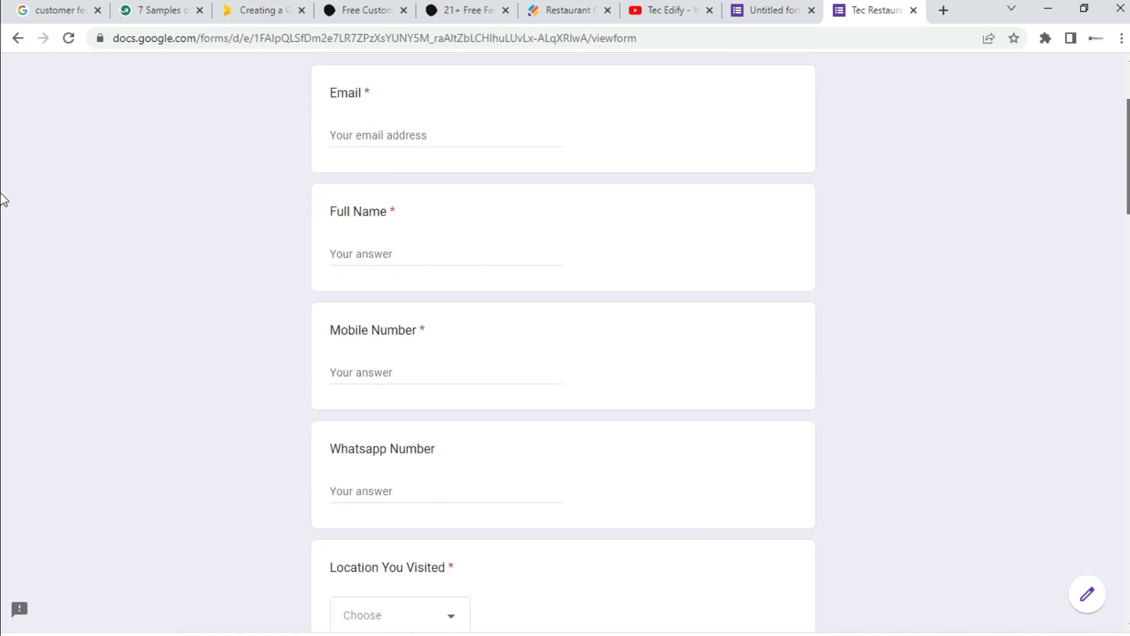
{"action": "scroll", "coordinate": [3, 201], "scroll_direction": "down", "scroll_amount": 3}
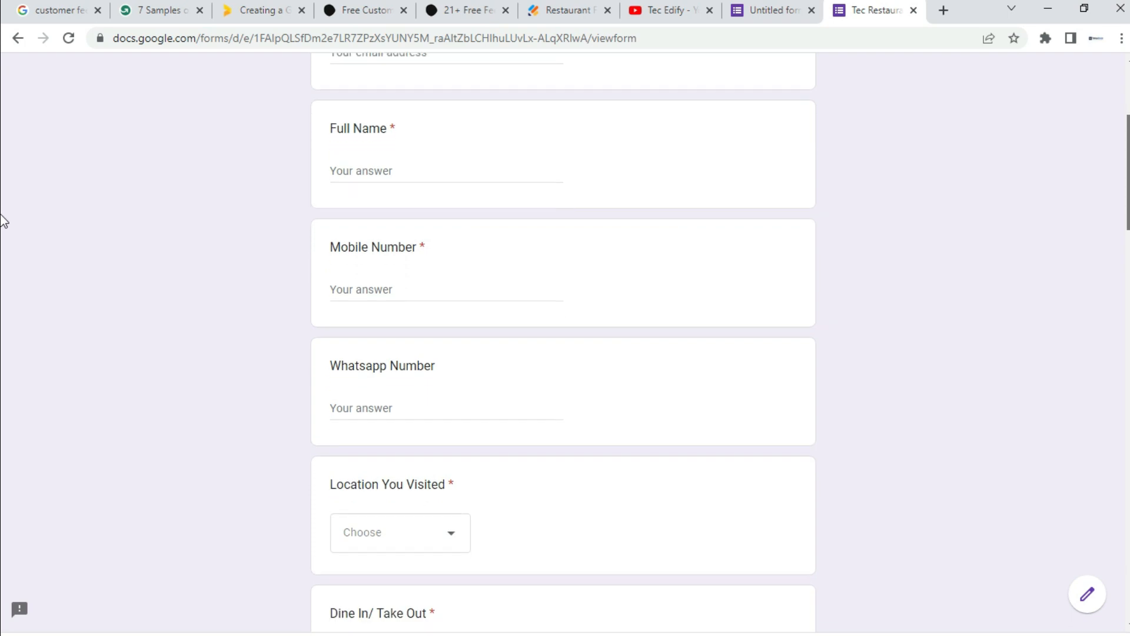
{"action": "scroll", "coordinate": [2, 241], "scroll_direction": "down", "scroll_amount": 2}
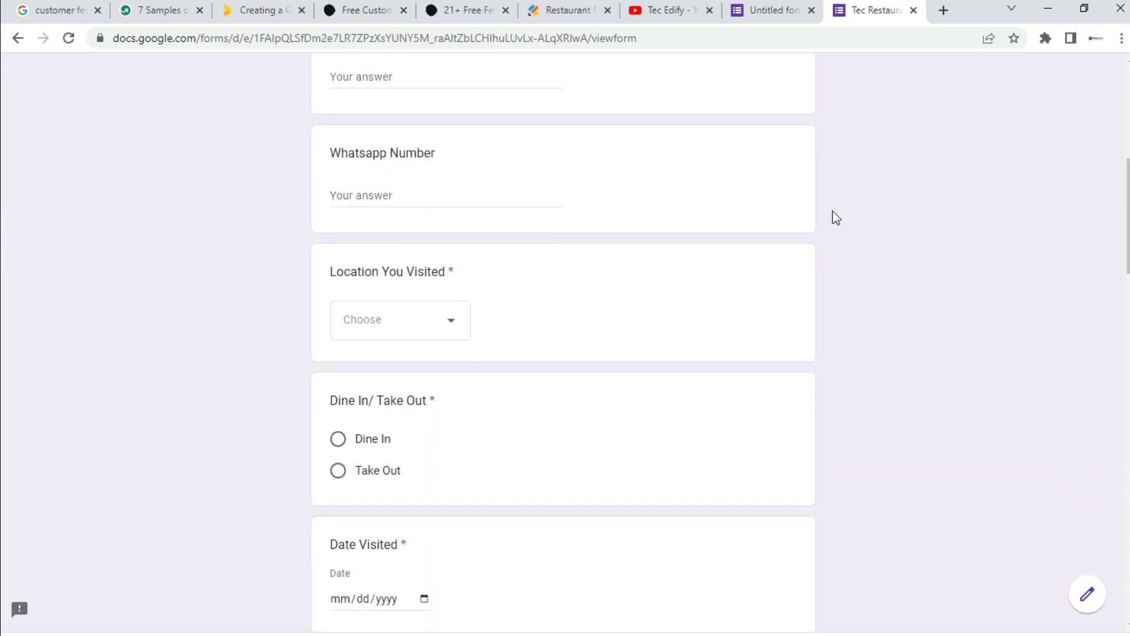
{"action": "left_click", "coordinate": [455, 331]}
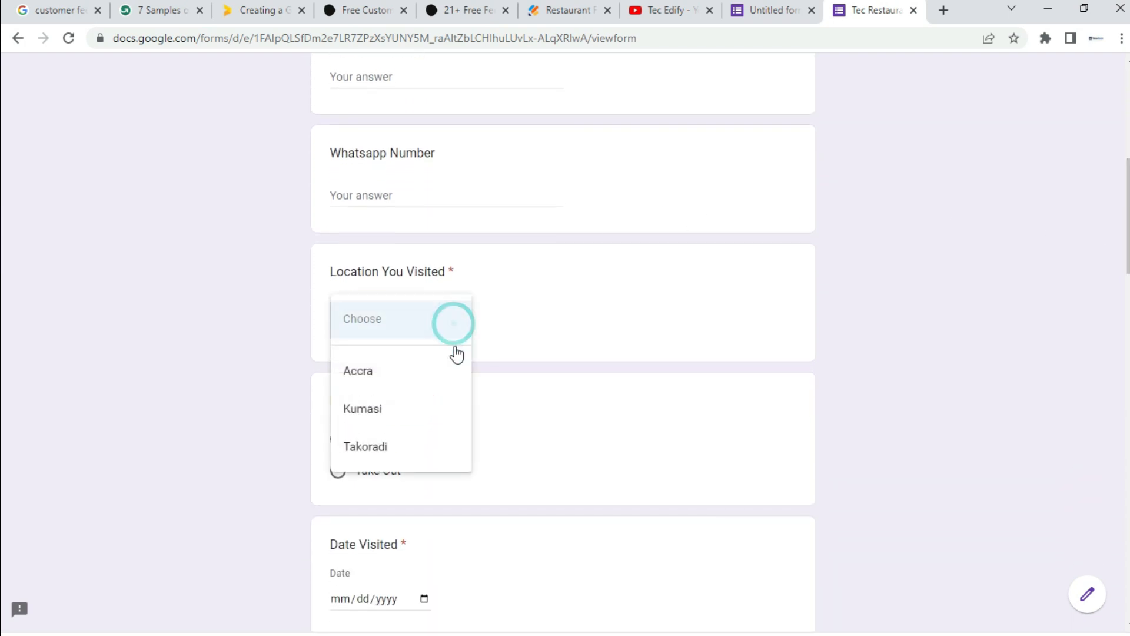
{"action": "left_click", "coordinate": [612, 311]}
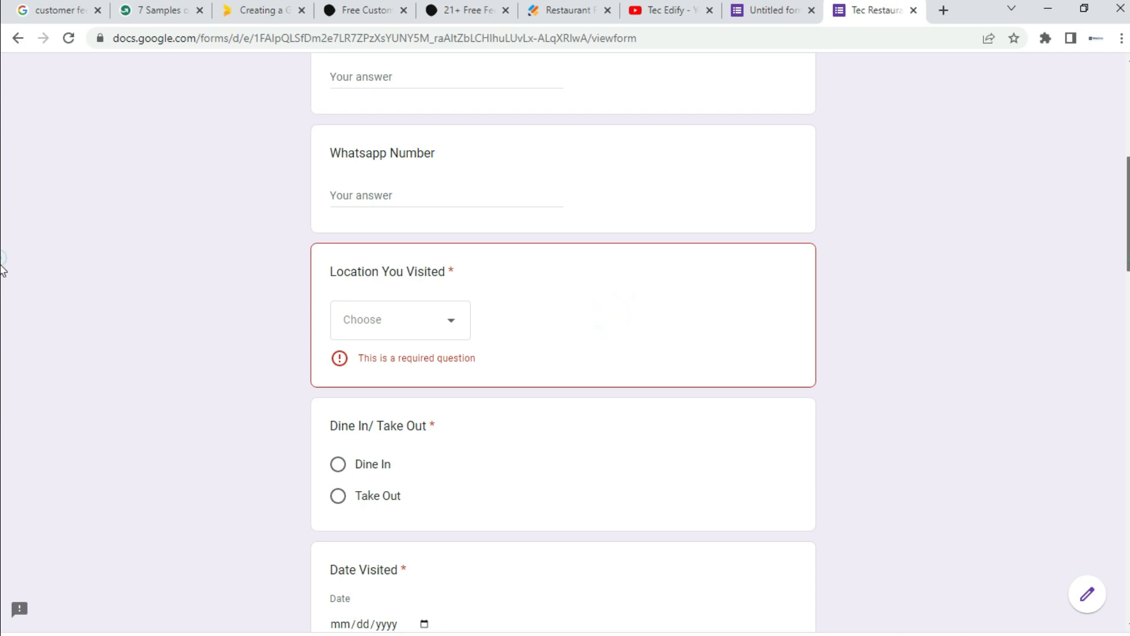
{"action": "scroll", "coordinate": [2, 283], "scroll_direction": "down", "scroll_amount": 4}
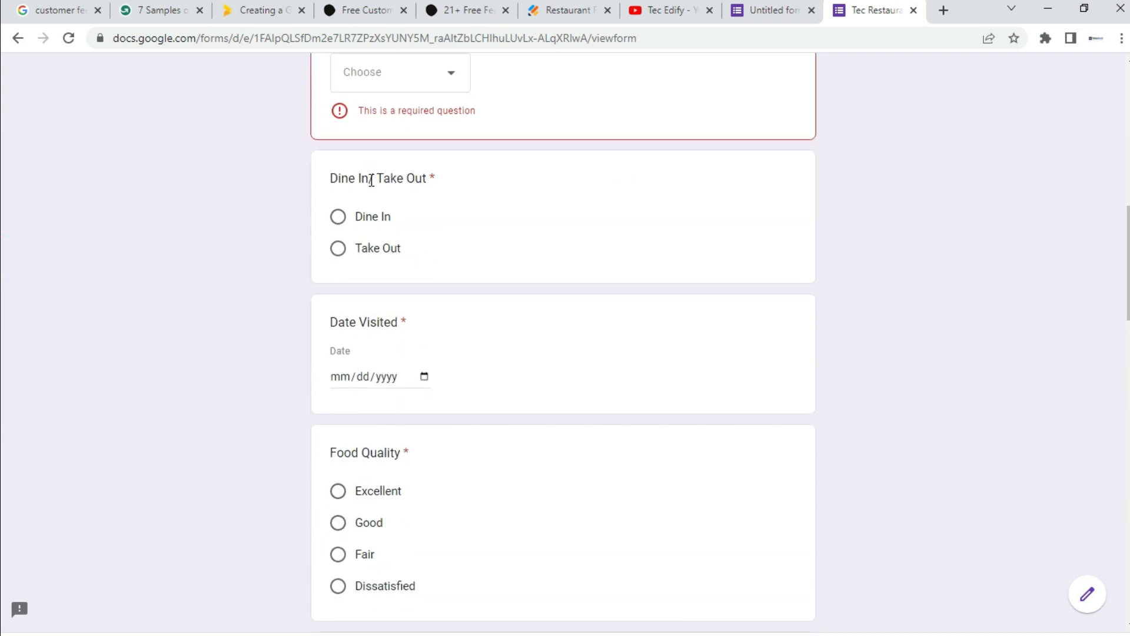
{"action": "scroll", "coordinate": [2, 321], "scroll_direction": "down", "scroll_amount": 8}
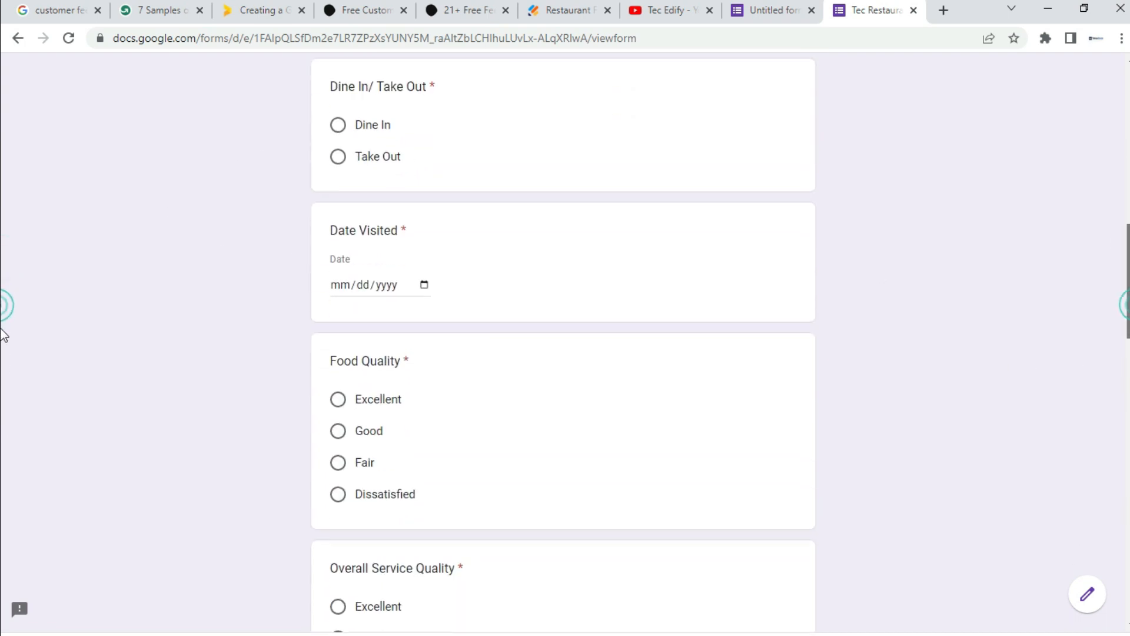
{"action": "scroll", "coordinate": [2, 459], "scroll_direction": "down", "scroll_amount": 16}
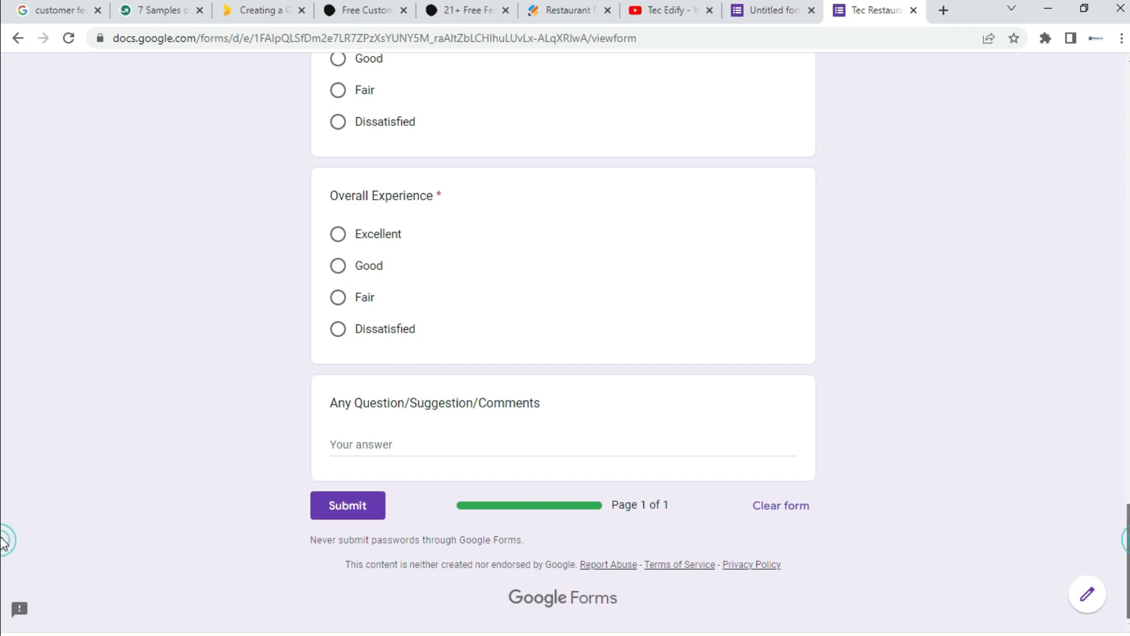
{"action": "scroll", "coordinate": [3, 524], "scroll_direction": "up", "scroll_amount": 2}
{"action": "scroll", "coordinate": [3, 521], "scroll_direction": "up", "scroll_amount": 13}
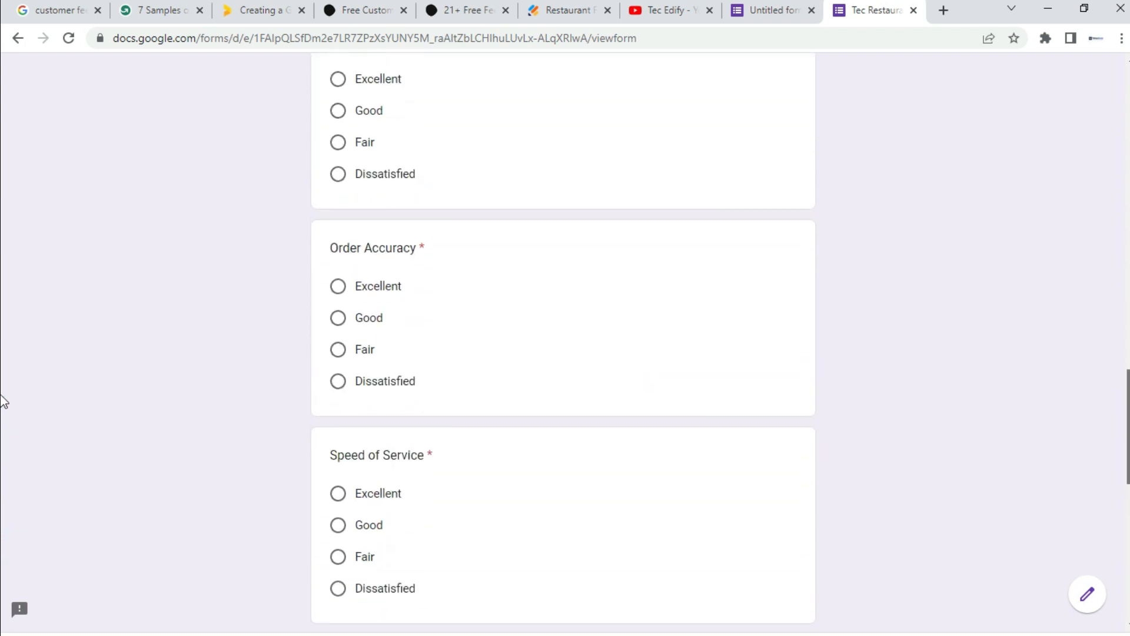
{"action": "scroll", "coordinate": [3, 352], "scroll_direction": "up", "scroll_amount": 12}
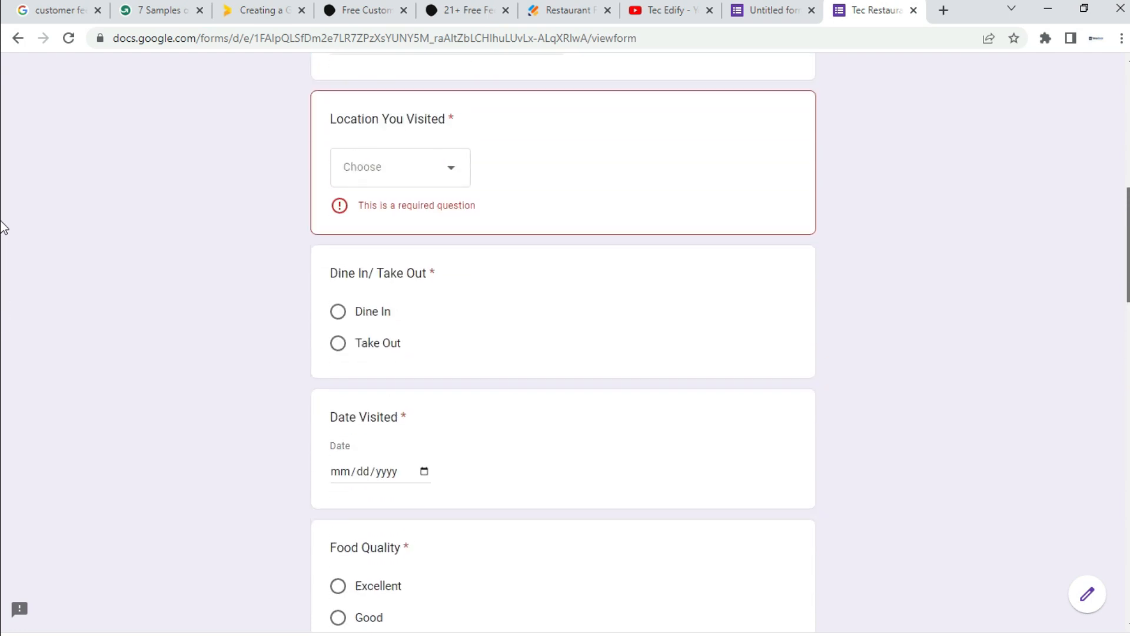
{"action": "scroll", "coordinate": [3, 206], "scroll_direction": "up", "scroll_amount": 8}
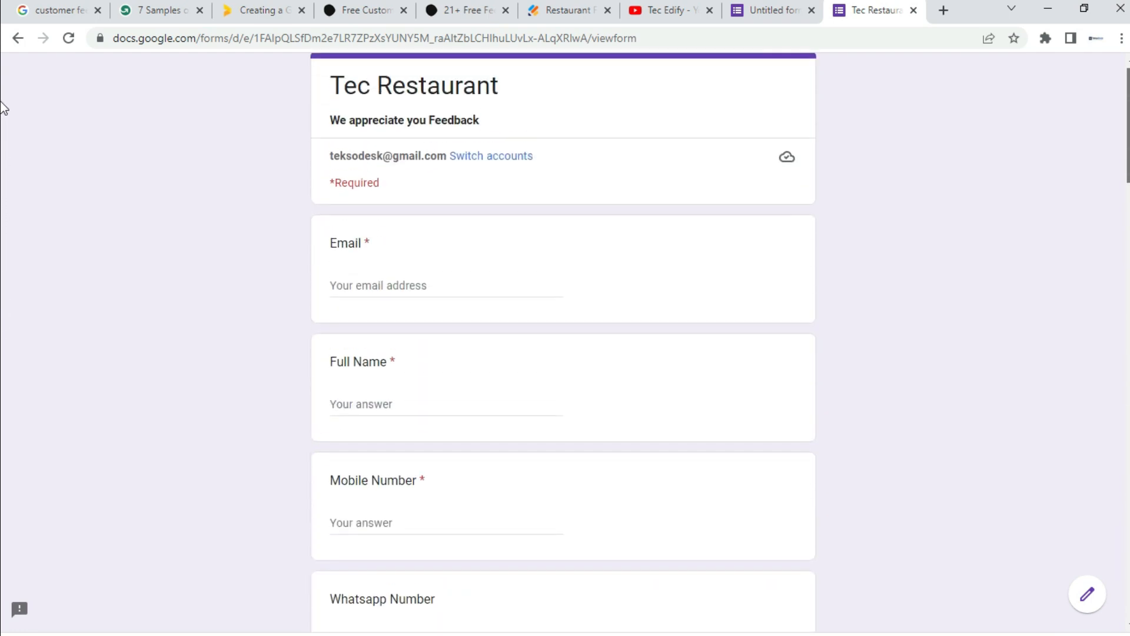
{"action": "scroll", "coordinate": [1057, 125], "scroll_direction": "down", "scroll_amount": 1}
{"action": "scroll", "coordinate": [2, 150], "scroll_direction": "up", "scroll_amount": 2}
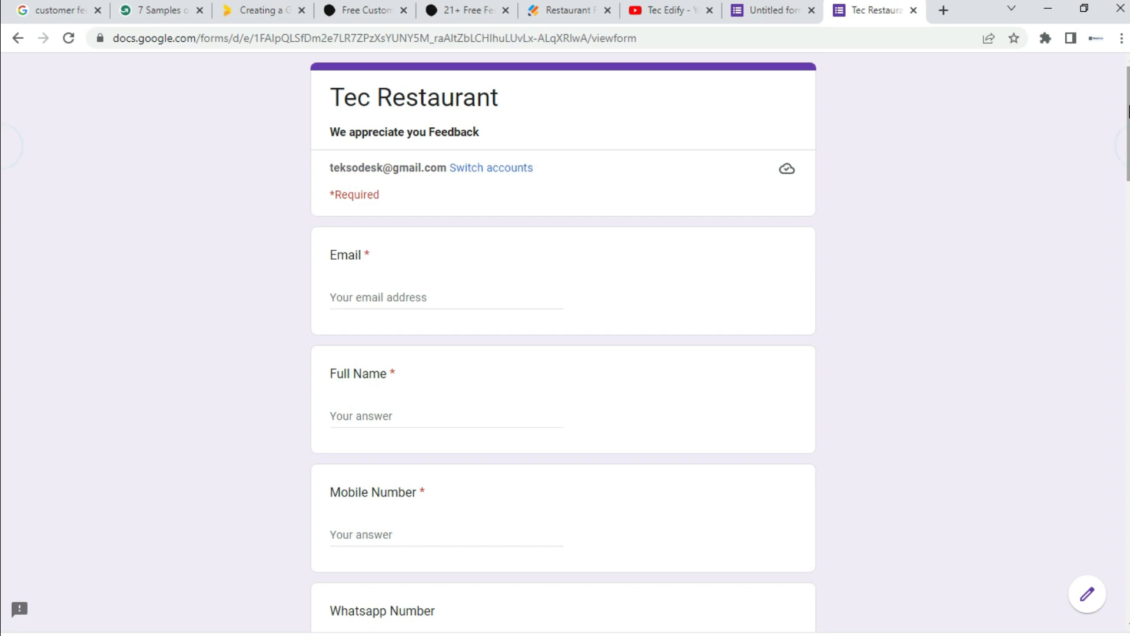
{"action": "scroll", "coordinate": [3, 138], "scroll_direction": "down", "scroll_amount": 3}
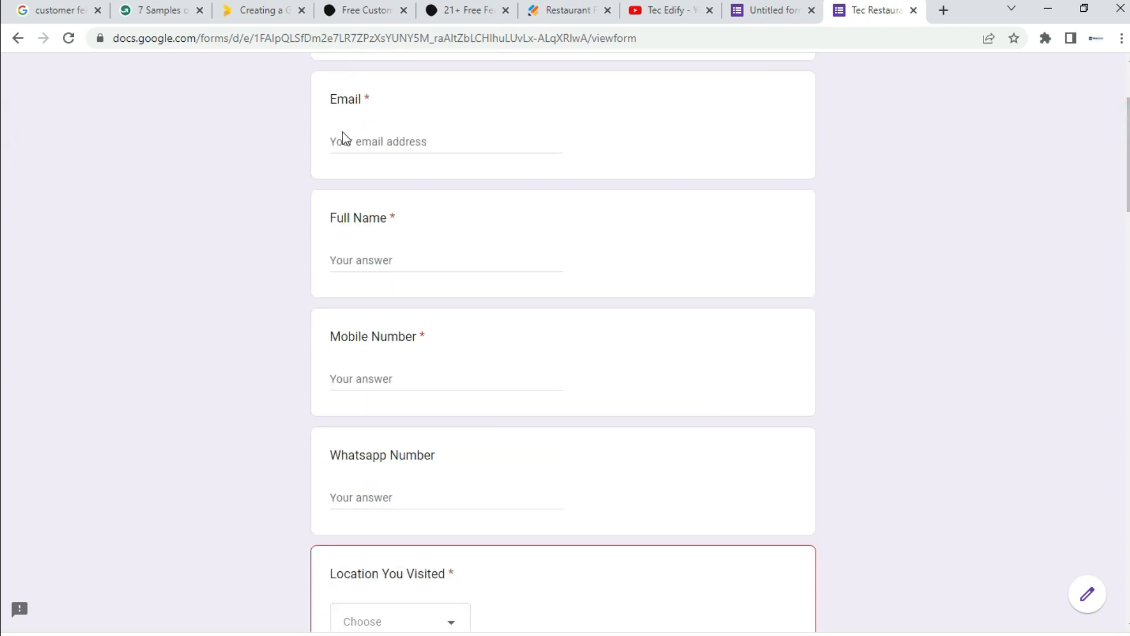
{"action": "scroll", "coordinate": [1, 176], "scroll_direction": "down", "scroll_amount": 4}
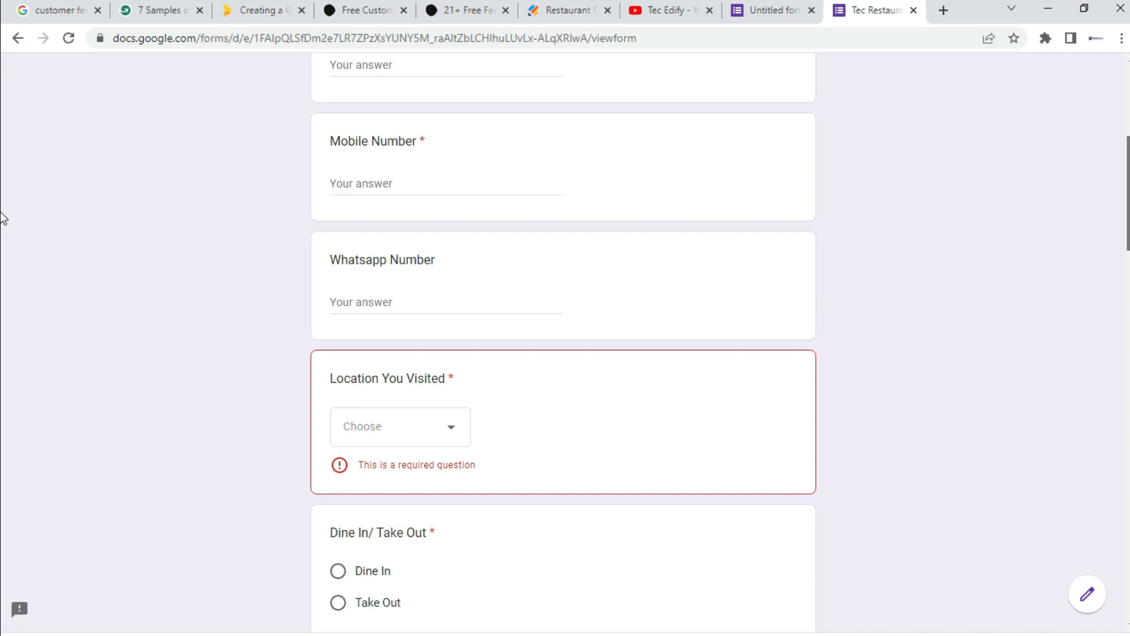
{"action": "scroll", "coordinate": [3, 218], "scroll_direction": "down", "scroll_amount": 5}
{"action": "scroll", "coordinate": [3, 277], "scroll_direction": "down", "scroll_amount": 14}
{"action": "scroll", "coordinate": [2, 438], "scroll_direction": "down", "scroll_amount": 7}
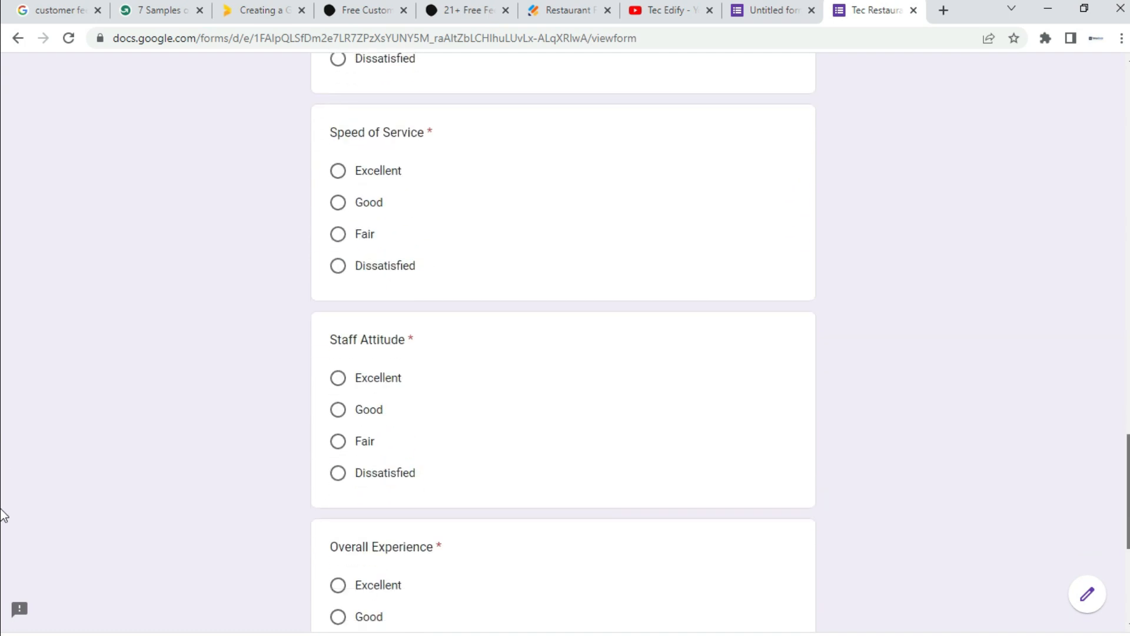
{"action": "scroll", "coordinate": [2, 514], "scroll_direction": "up", "scroll_amount": 20}
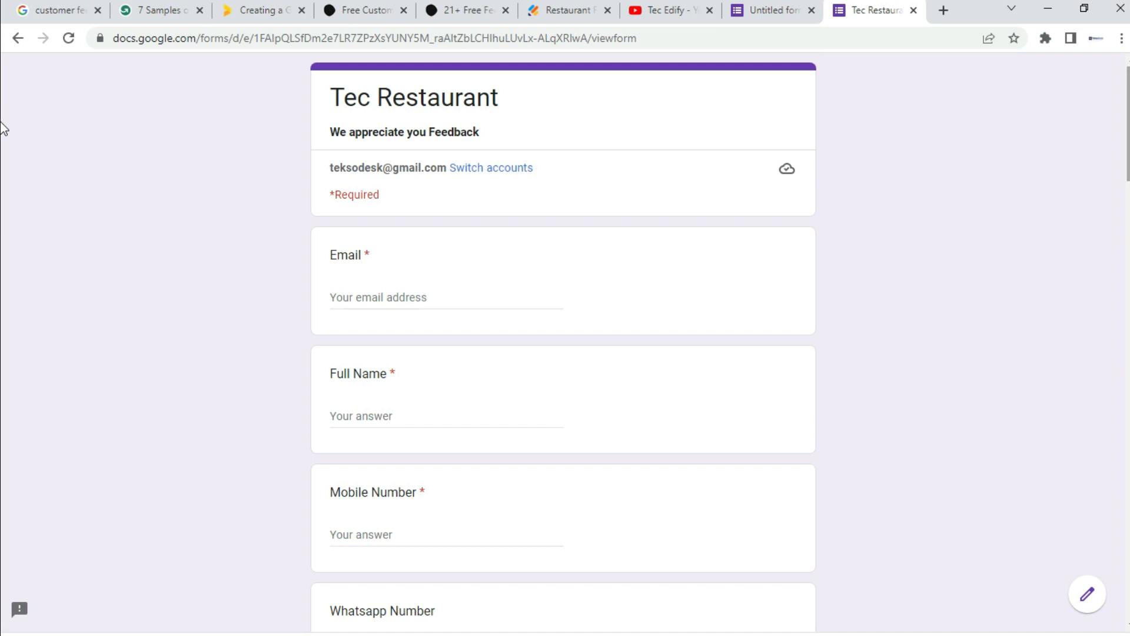
Step: Fill in the respondent's e-mail, full name, mobile number and WhatsApp number
{"action": "scroll", "coordinate": [2, 147], "scroll_direction": "down", "scroll_amount": 3}
{"action": "left_click", "coordinate": [357, 142]}
{"action": "left_click", "coordinate": [338, 258]}
{"action": "left_click", "coordinate": [346, 379]}
{"action": "type", "text": "01111111111"}
{"action": "left_click", "coordinate": [346, 498]}
{"action": "type", "text": "0111111111111"}
Step: Pick visit date 12/30/2022 and rate the quality questions Excellent
{"action": "scroll", "coordinate": [347, 498], "scroll_direction": "down", "scroll_amount": 6}
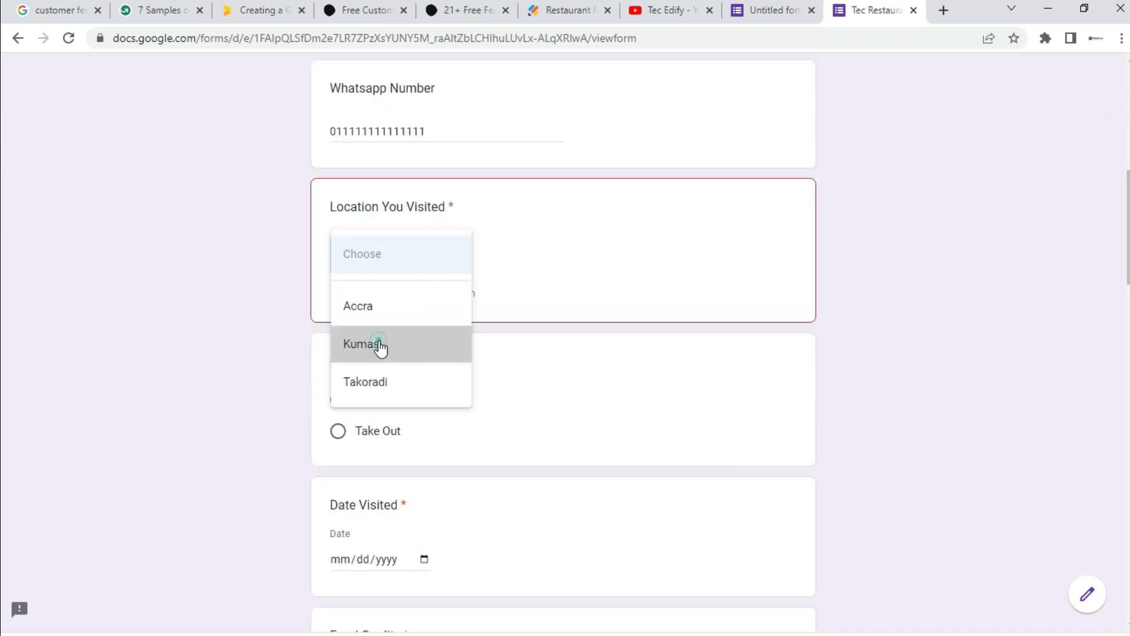
{"action": "left_click", "coordinate": [457, 370]}
{"action": "left_click", "coordinate": [461, 510]}
{"action": "left_click", "coordinate": [377, 456]}
{"action": "scroll", "coordinate": [1, 300], "scroll_direction": "down", "scroll_amount": 13}
{"action": "left_click", "coordinate": [391, 538]}
{"action": "scroll", "coordinate": [391, 538], "scroll_direction": "down", "scroll_amount": 12}
Step: Comment 'great eating from your restaurant', submit the response, and start another response
{"action": "left_click", "coordinate": [499, 447]}
{"action": "type", "text": "great eating from your restaurant"}
{"action": "left_click", "coordinate": [348, 505]}
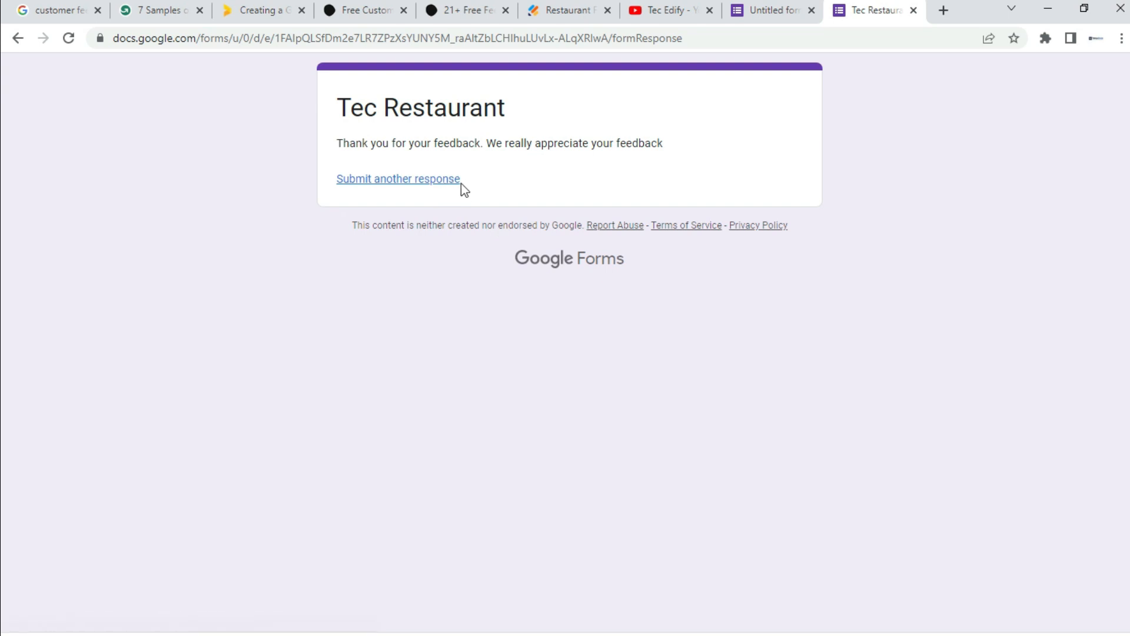
{"action": "left_click_drag", "start_coordinate": [339, 143], "coordinate": [676, 151]}
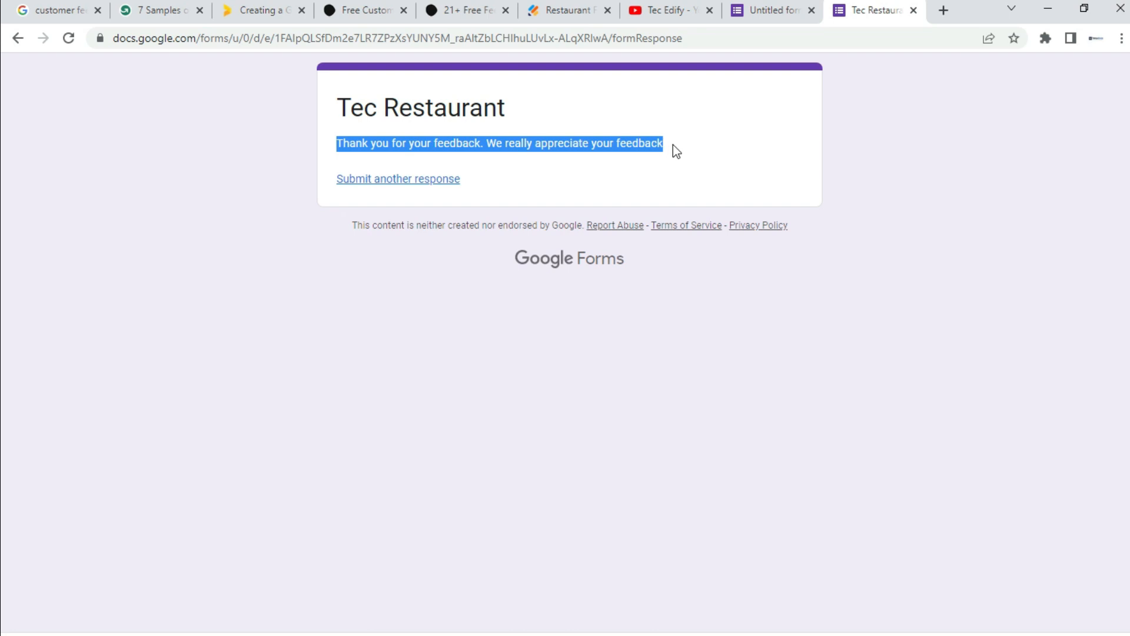
{"action": "left_click", "coordinate": [675, 179]}
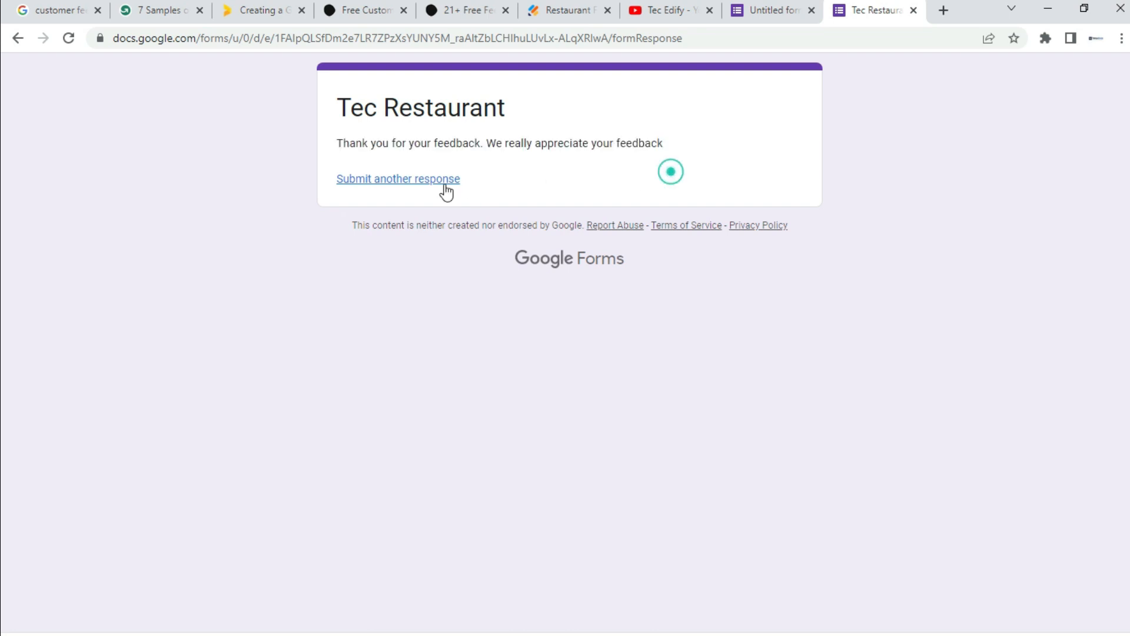
{"action": "left_click", "coordinate": [378, 182]}
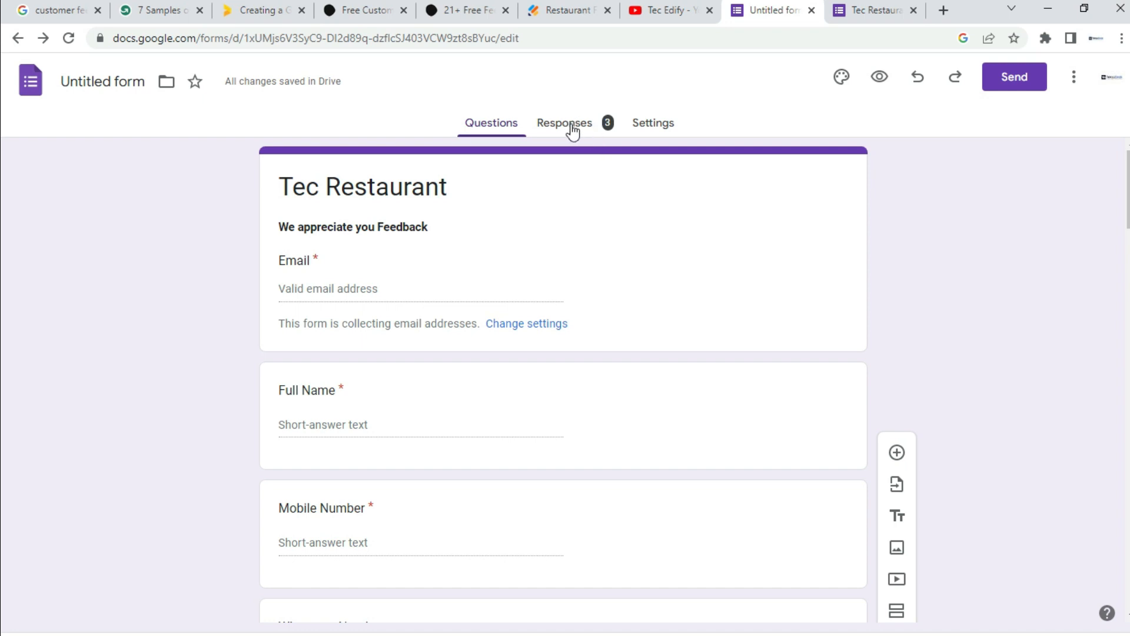
Step: Open the Responses summary and scroll to the Location and Dine In/Take Out pie charts
{"action": "left_click", "coordinate": [574, 130]}
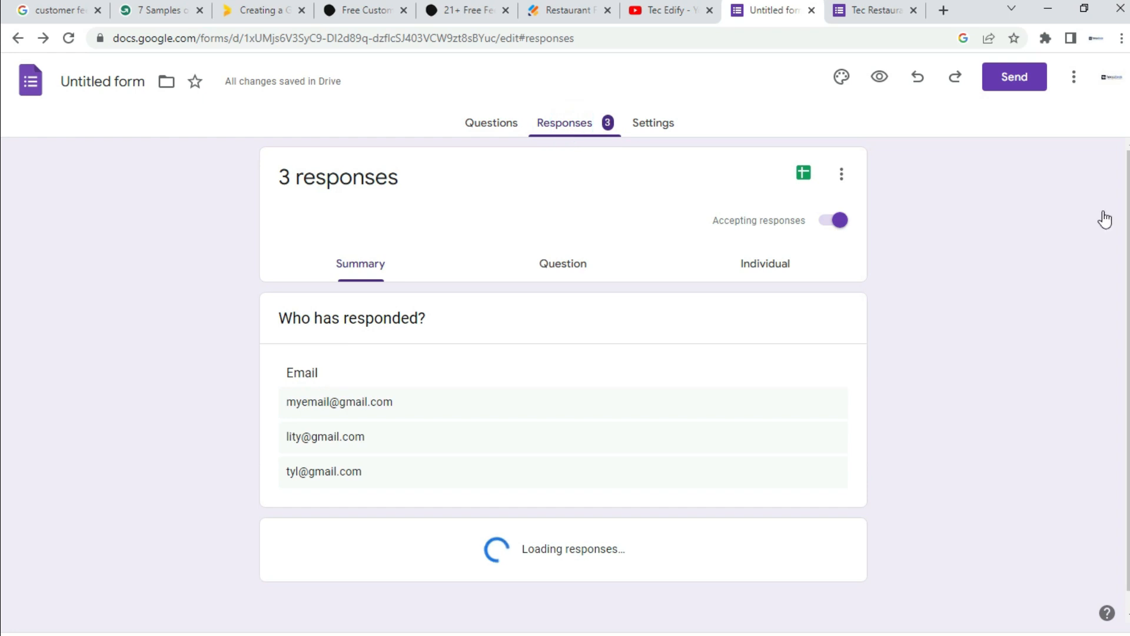
{"action": "left_click_drag", "start_coordinate": [1128, 208], "coordinate": [1128, 208]}
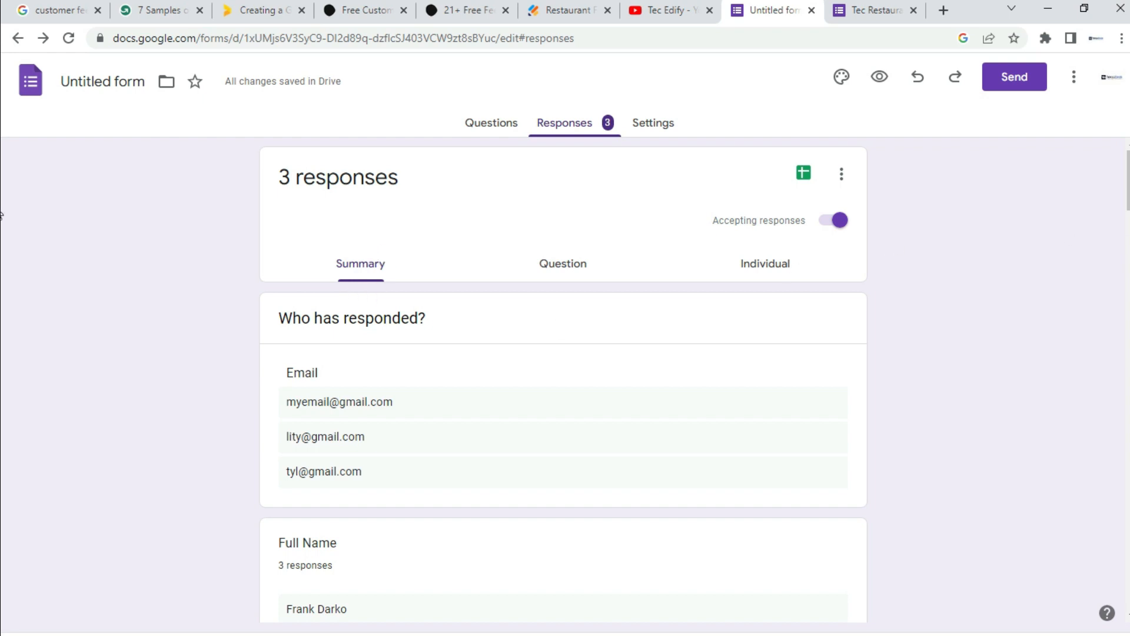
{"action": "scroll", "coordinate": [3, 218], "scroll_direction": "down", "scroll_amount": 2}
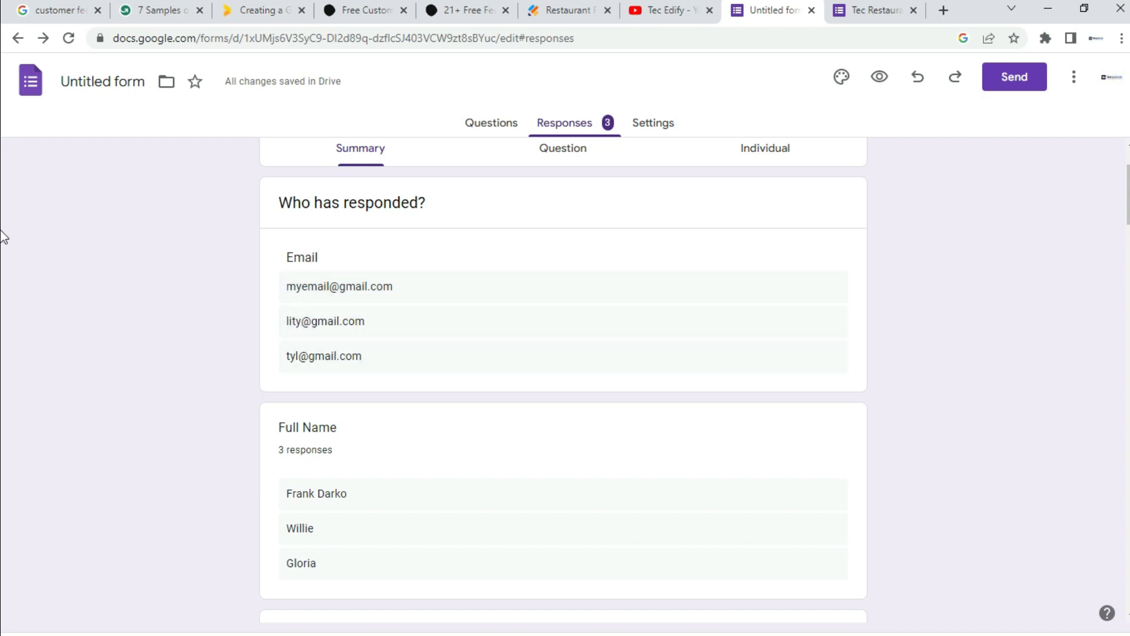
{"action": "scroll", "coordinate": [3, 236], "scroll_direction": "down", "scroll_amount": 4}
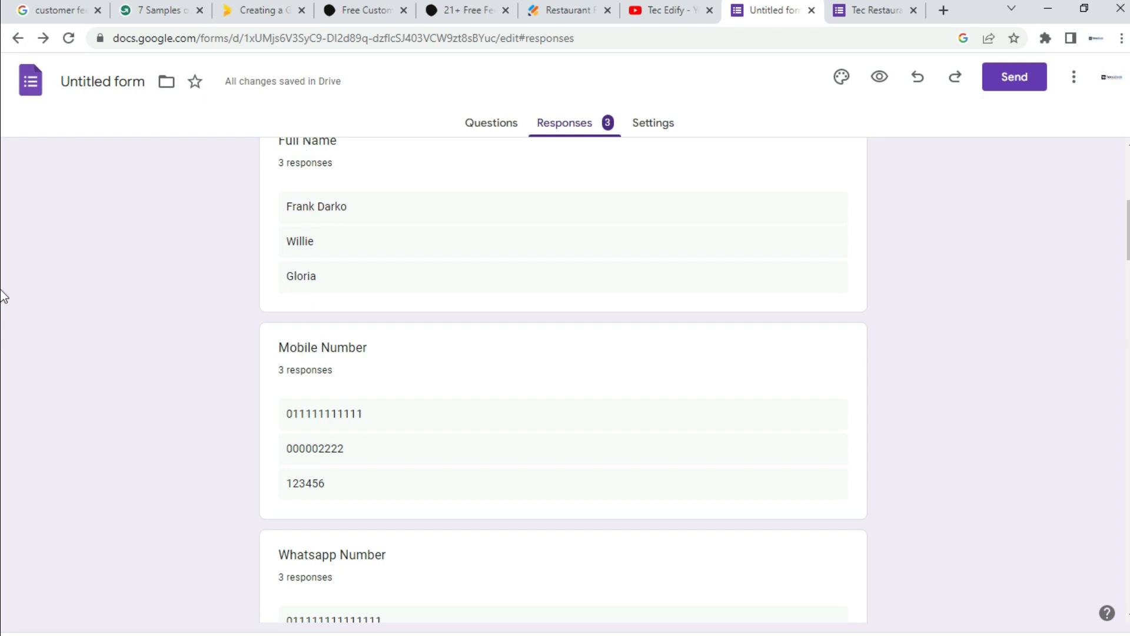
{"action": "scroll", "coordinate": [1, 299], "scroll_direction": "down", "scroll_amount": 5}
{"action": "scroll", "coordinate": [2, 300], "scroll_direction": "down", "scroll_amount": 4}
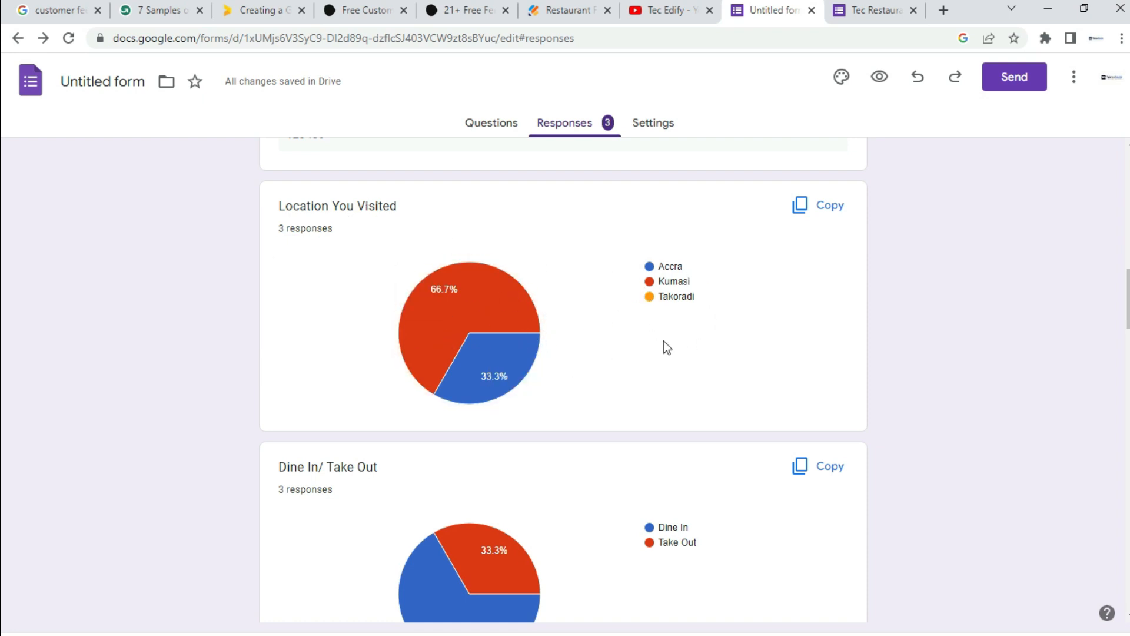
{"action": "scroll", "coordinate": [2, 300], "scroll_direction": "down", "scroll_amount": 1}
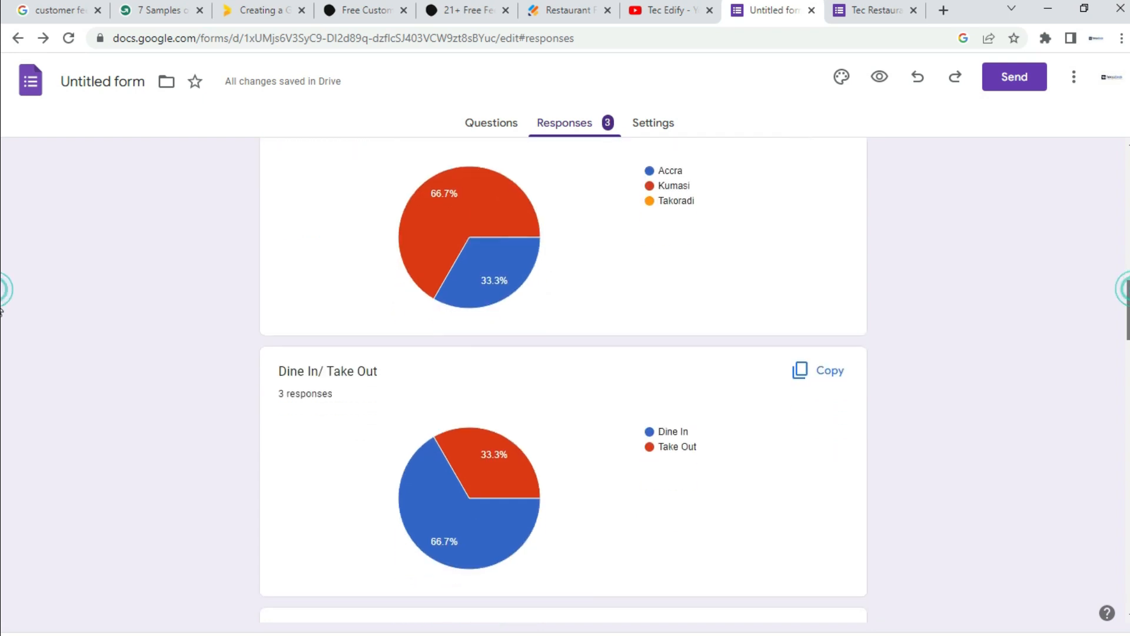
{"action": "scroll", "coordinate": [2, 304], "scroll_direction": "up", "scroll_amount": 1}
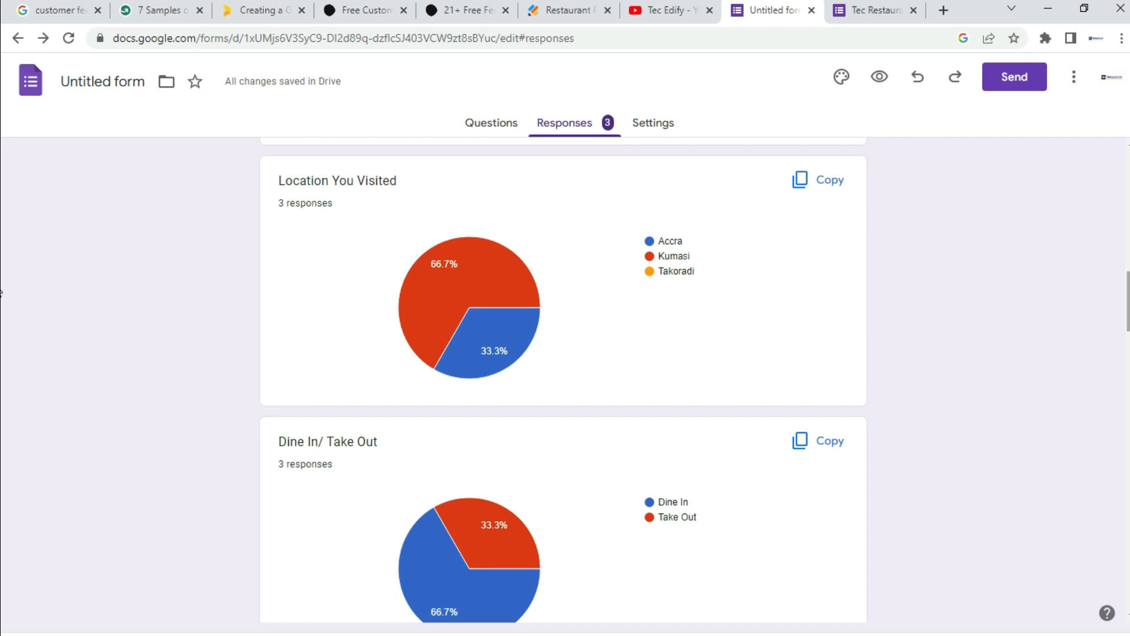
{"action": "scroll", "coordinate": [1, 291], "scroll_direction": "down", "scroll_amount": 1}
{"action": "scroll", "coordinate": [1, 289], "scroll_direction": "up", "scroll_amount": 2}
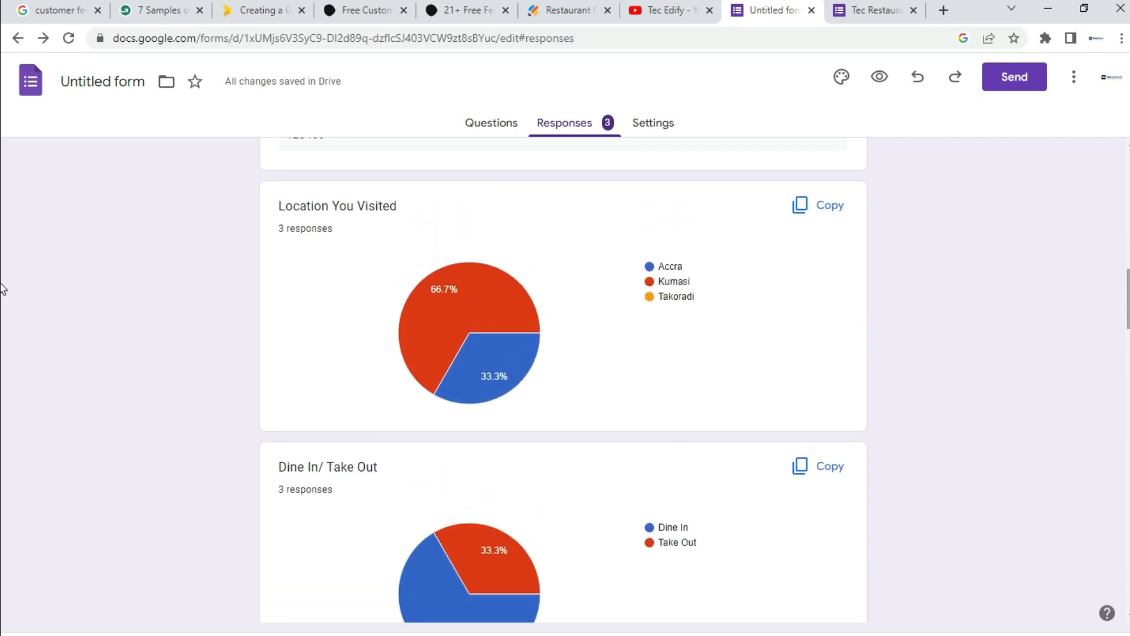
{"action": "scroll", "coordinate": [2, 294], "scroll_direction": "down", "scroll_amount": 1}
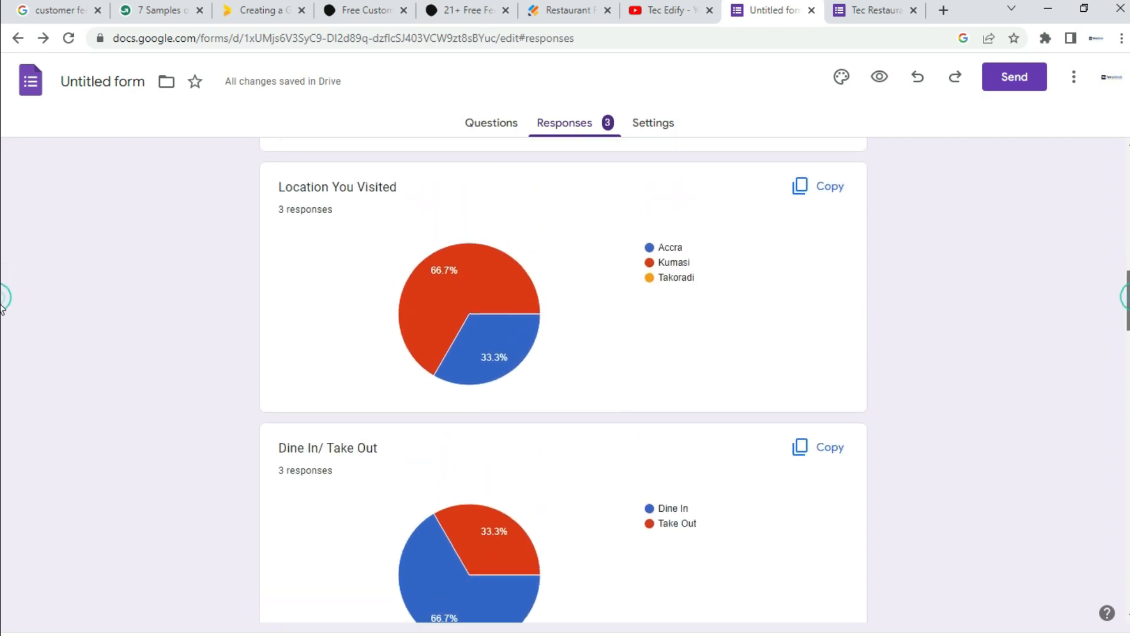
{"action": "scroll", "coordinate": [1, 315], "scroll_direction": "up", "scroll_amount": 1}
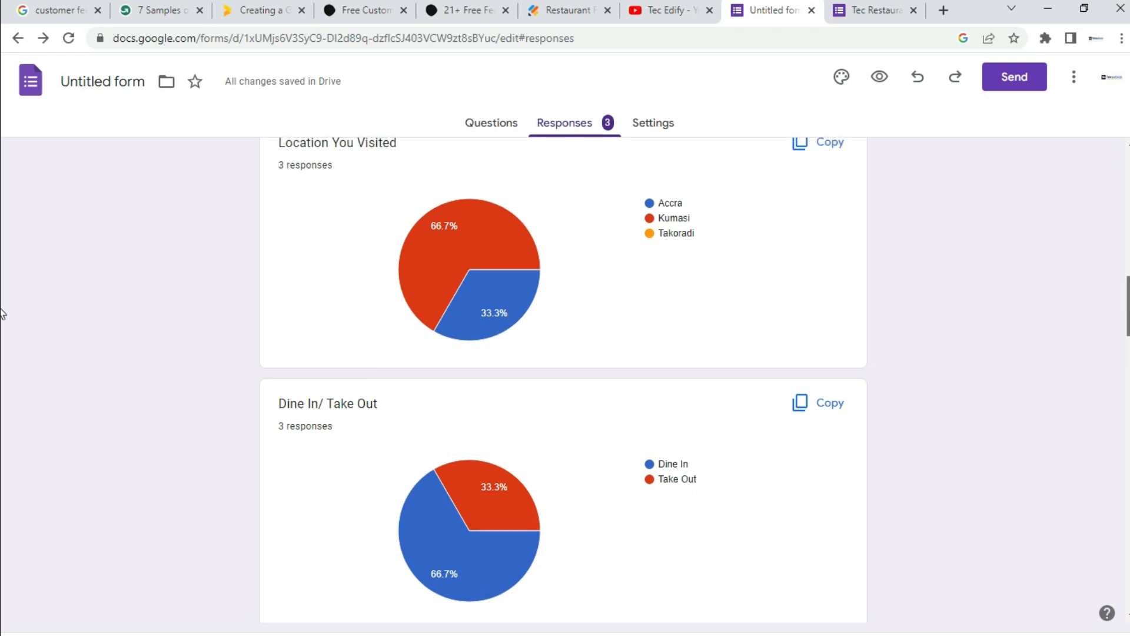
{"action": "mouse_move", "coordinate": [495, 310]}
{"action": "scroll", "coordinate": [1, 329], "scroll_direction": "down", "scroll_amount": 2}
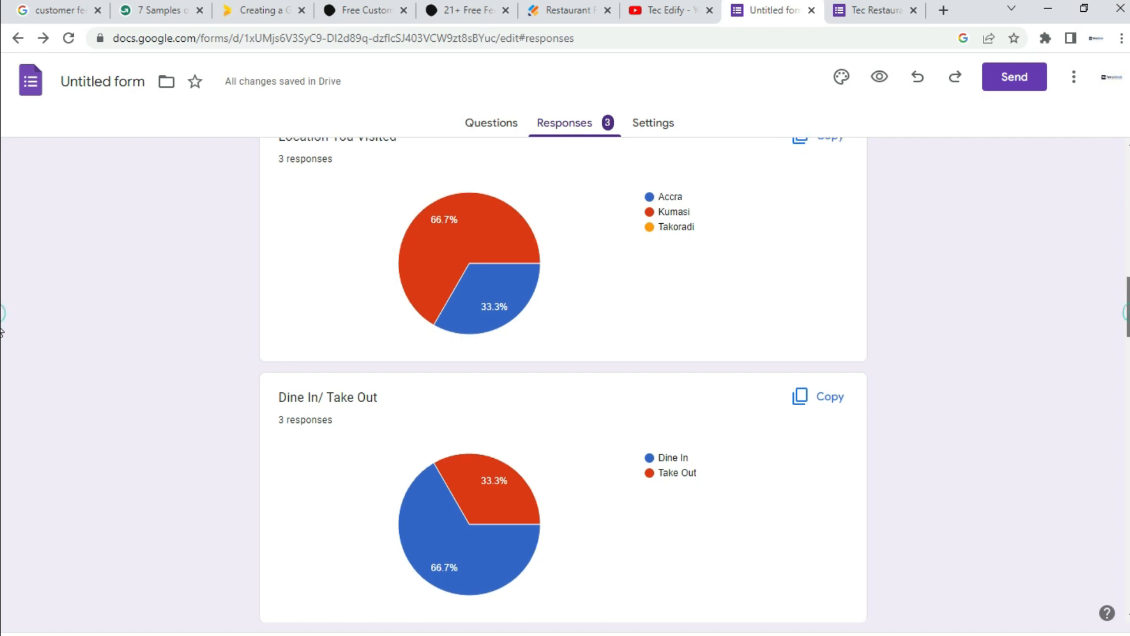
{"action": "scroll", "coordinate": [1, 336], "scroll_direction": "down", "scroll_amount": 1}
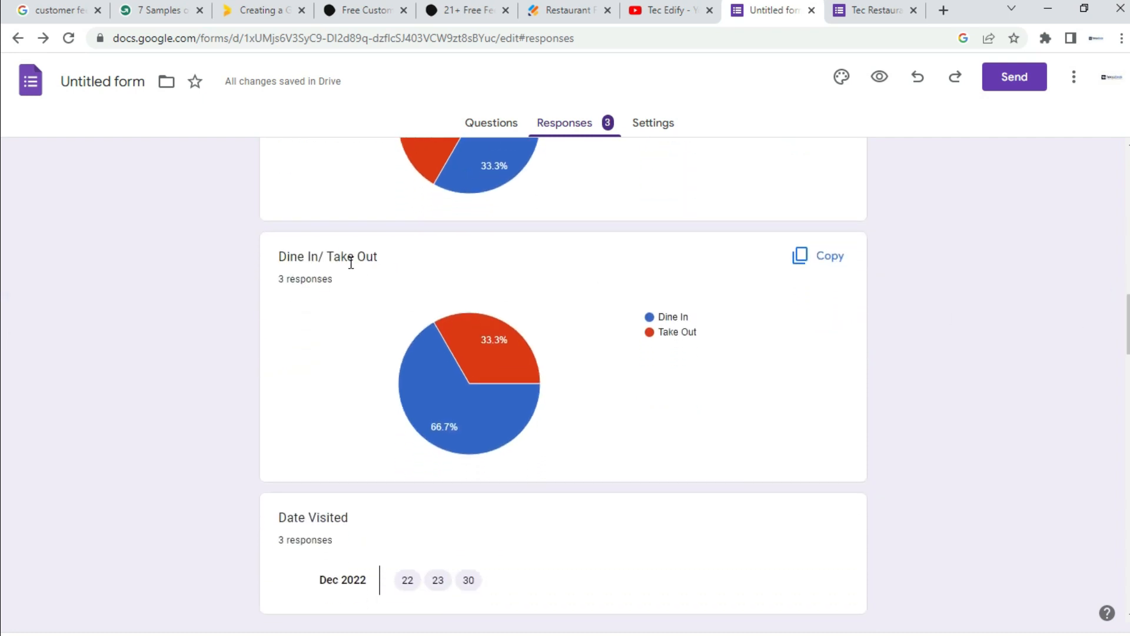
Step: Inspect the Overall Service Quality pie chart slices, where Good is 66.7%
{"action": "mouse_move", "coordinate": [482, 410]}
{"action": "mouse_move", "coordinate": [461, 431]}
{"action": "scroll", "coordinate": [2, 365], "scroll_direction": "down", "scroll_amount": 2}
{"action": "scroll", "coordinate": [2, 370], "scroll_direction": "down", "scroll_amount": 3}
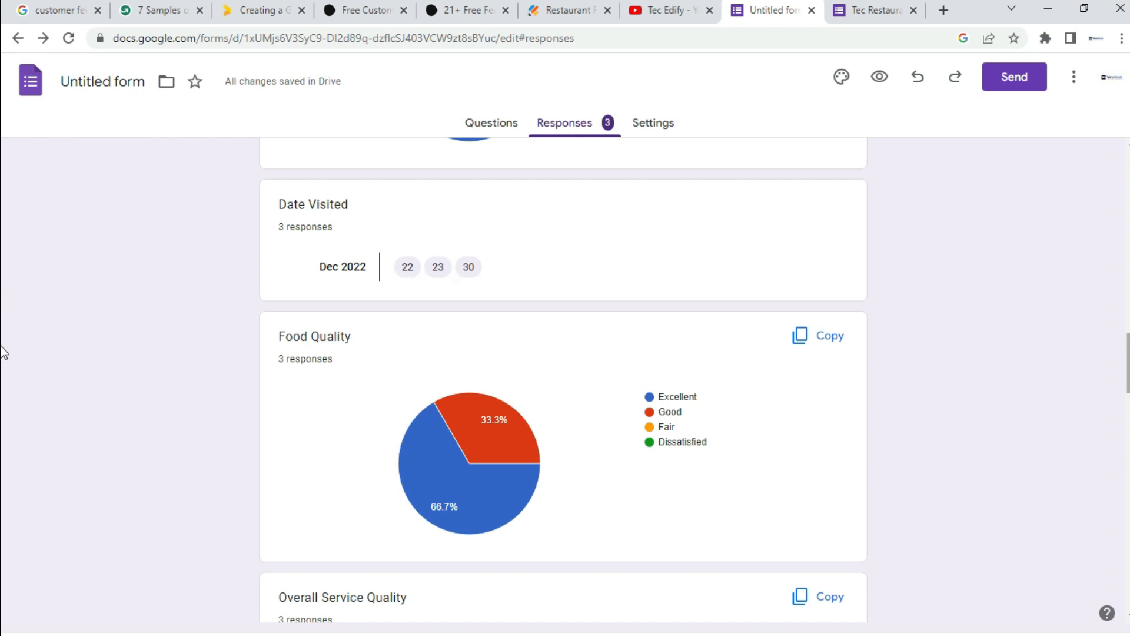
{"action": "scroll", "coordinate": [3, 359], "scroll_direction": "down", "scroll_amount": 1}
{"action": "scroll", "coordinate": [3, 359], "scroll_direction": "down", "scroll_amount": 2}
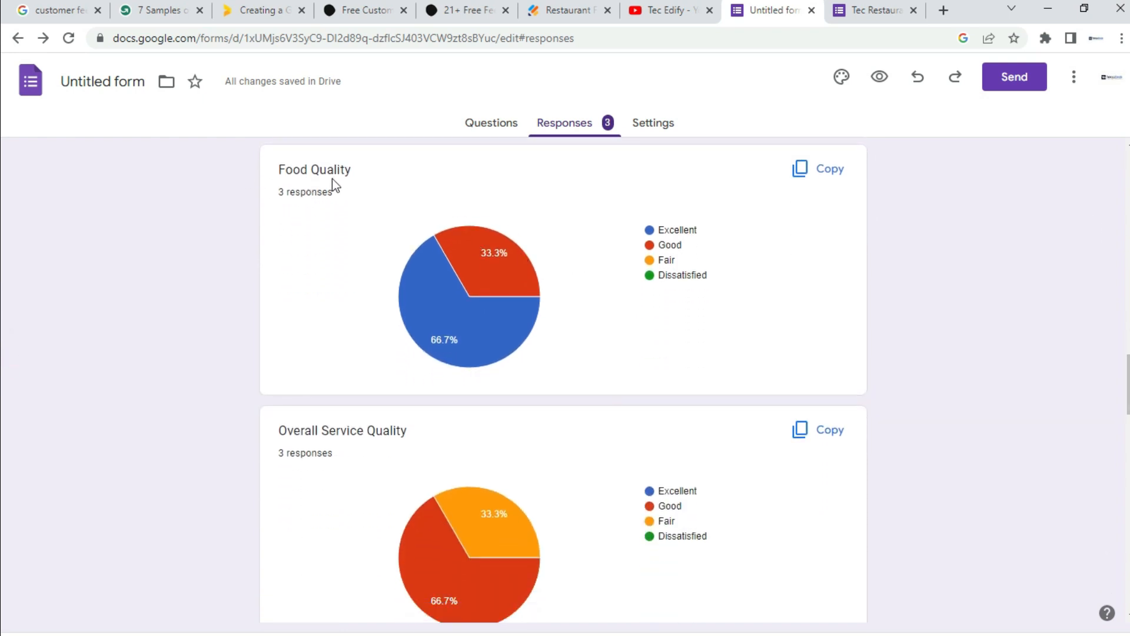
Step: Scroll down to the Cleanliness chart showing Fair 66.7% and Excellent 33.3%
{"action": "mouse_move", "coordinate": [496, 273]}
{"action": "mouse_move", "coordinate": [433, 333]}
{"action": "scroll", "coordinate": [4, 381], "scroll_direction": "up", "scroll_amount": 1}
{"action": "scroll", "coordinate": [4, 383], "scroll_direction": "down", "scroll_amount": 2}
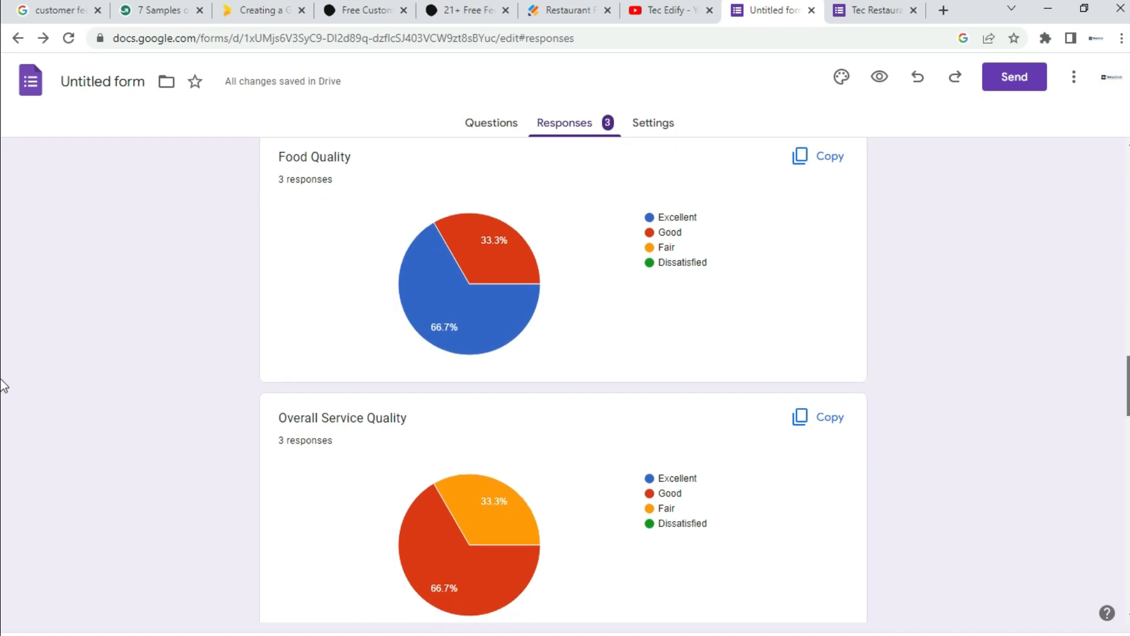
{"action": "scroll", "coordinate": [3, 392], "scroll_direction": "down", "scroll_amount": 3}
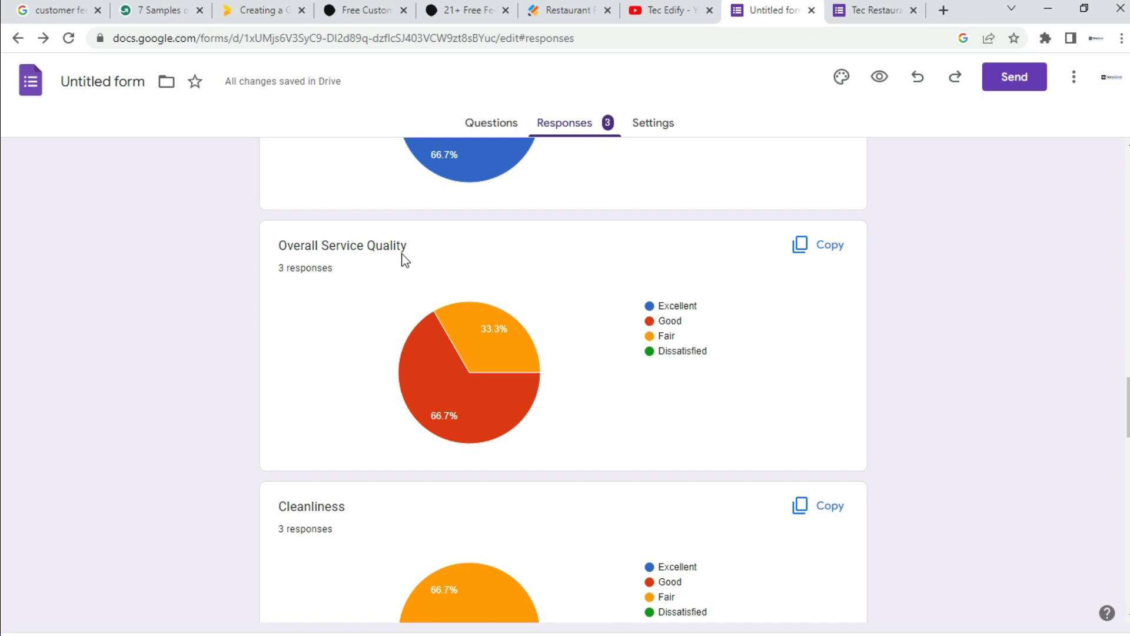
{"action": "mouse_move", "coordinate": [504, 396]}
{"action": "scroll", "coordinate": [3, 424], "scroll_direction": "down", "scroll_amount": 5}
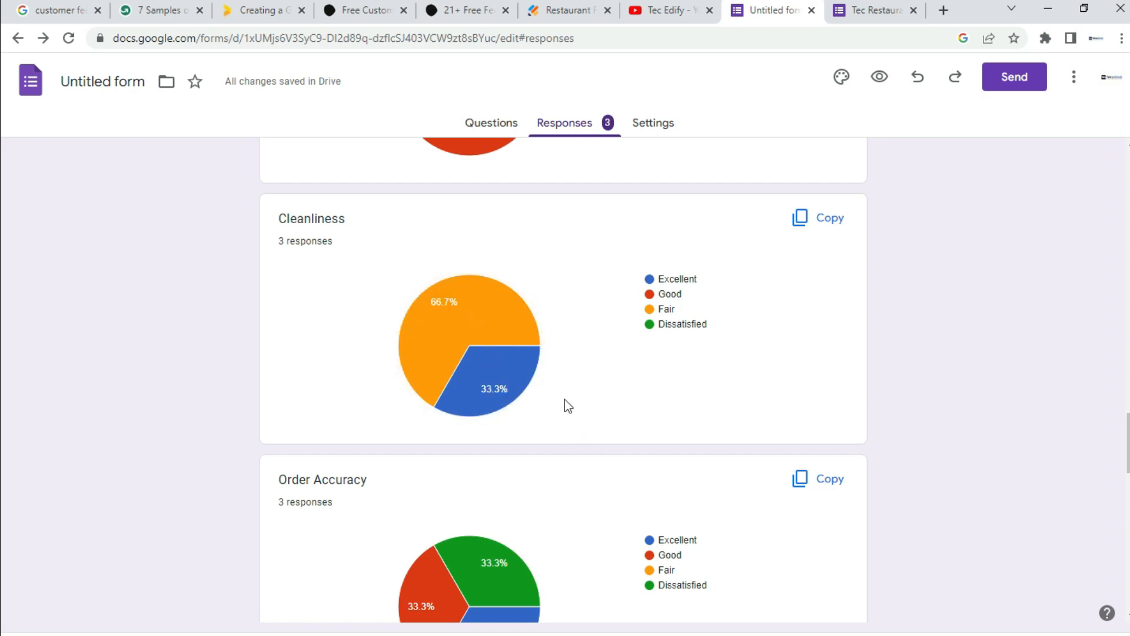
Step: Scroll through the Order Accuracy, Speed of Service and Staff Attitude rating charts
{"action": "scroll", "coordinate": [2, 447], "scroll_direction": "down", "scroll_amount": 4}
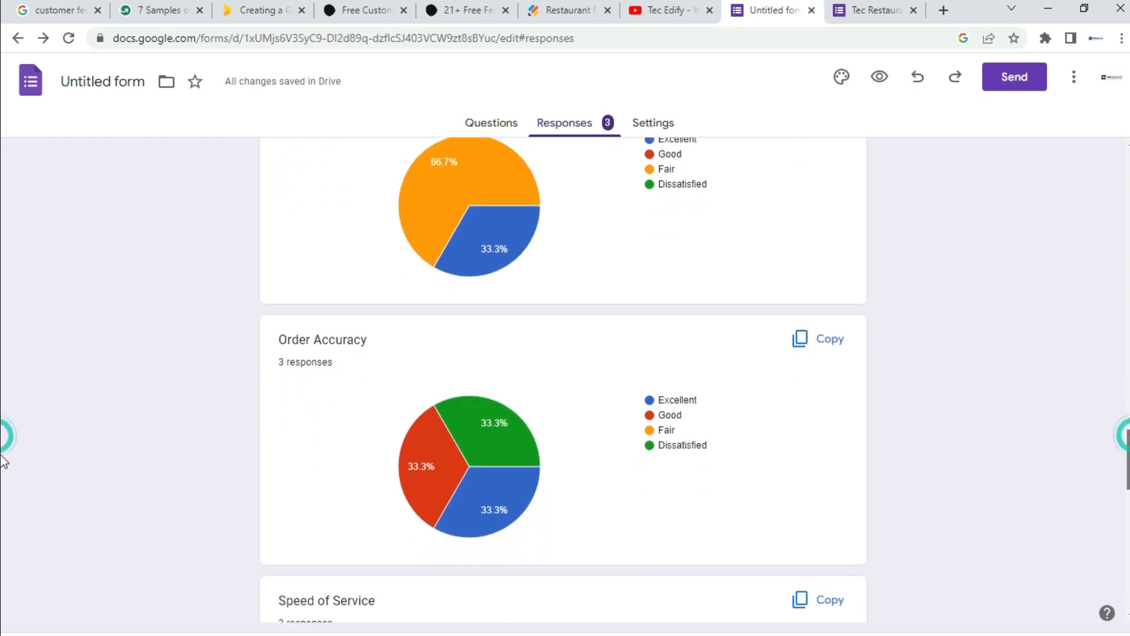
{"action": "scroll", "coordinate": [2, 475], "scroll_direction": "down", "scroll_amount": 1}
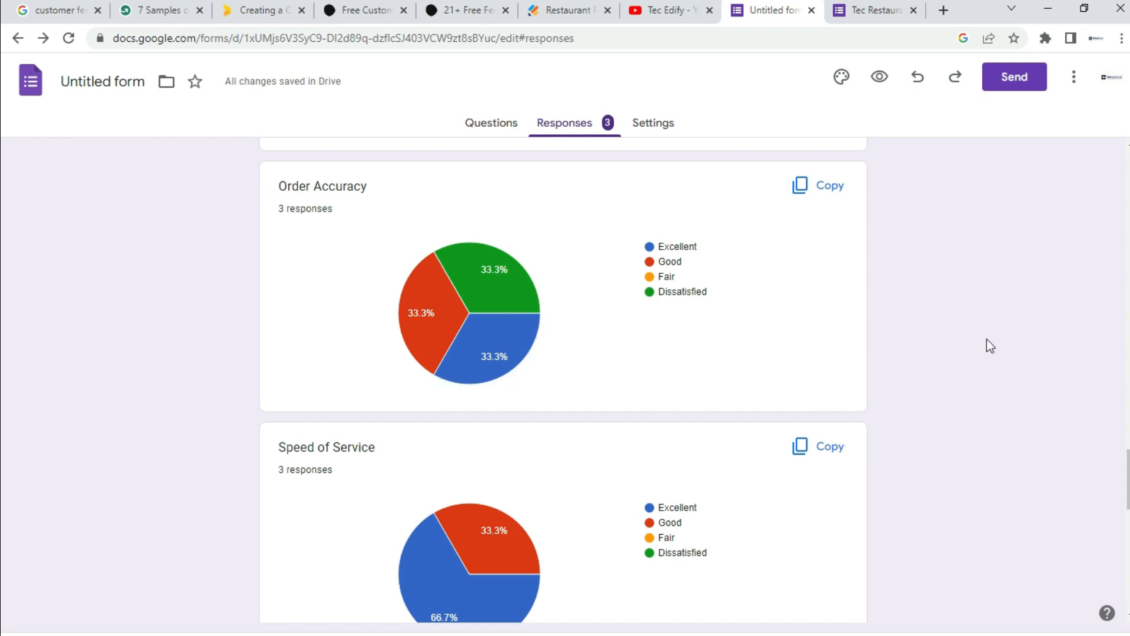
{"action": "scroll", "coordinate": [1118, 458], "scroll_direction": "down", "scroll_amount": 1}
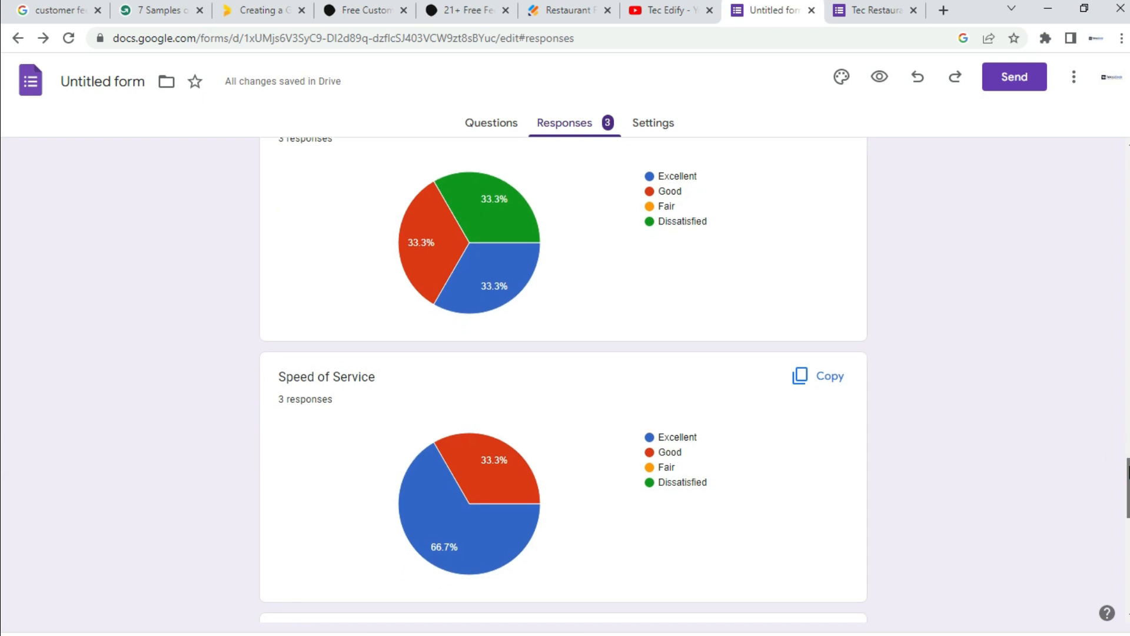
{"action": "scroll", "coordinate": [3, 465], "scroll_direction": "up", "scroll_amount": 1}
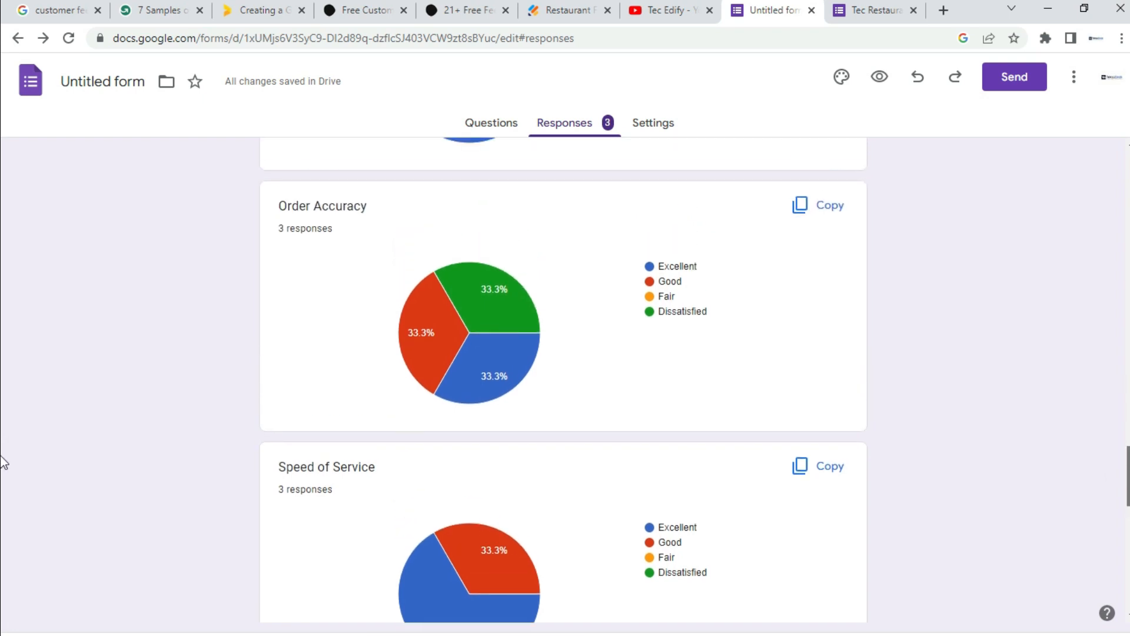
{"action": "scroll", "coordinate": [3, 465], "scroll_direction": "down", "scroll_amount": 2}
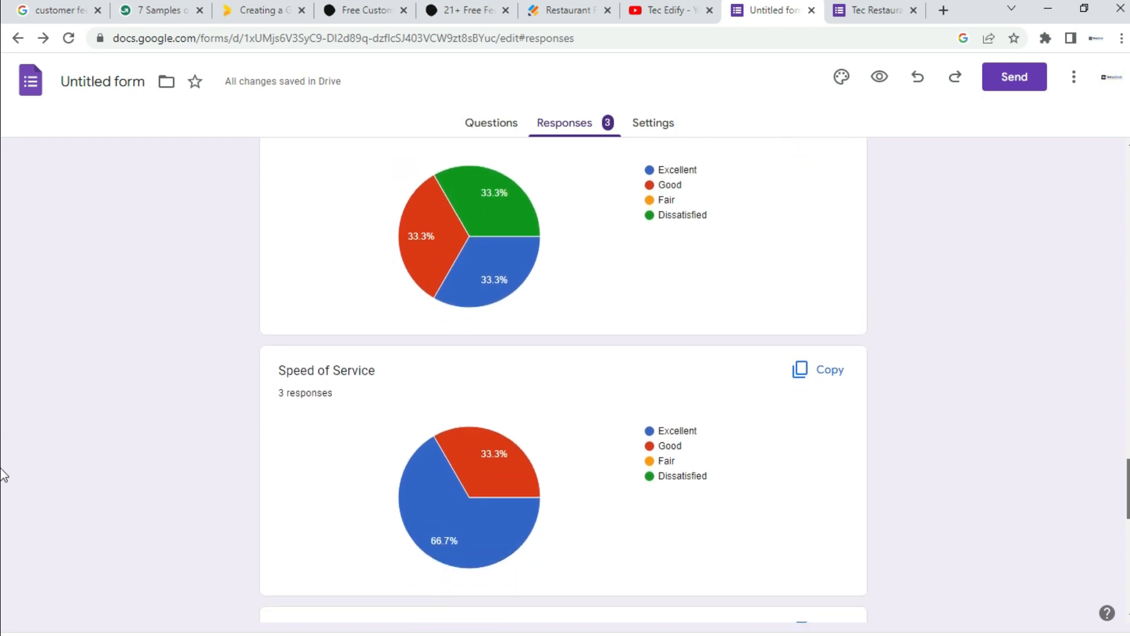
{"action": "scroll", "coordinate": [3, 470], "scroll_direction": "up", "scroll_amount": 1}
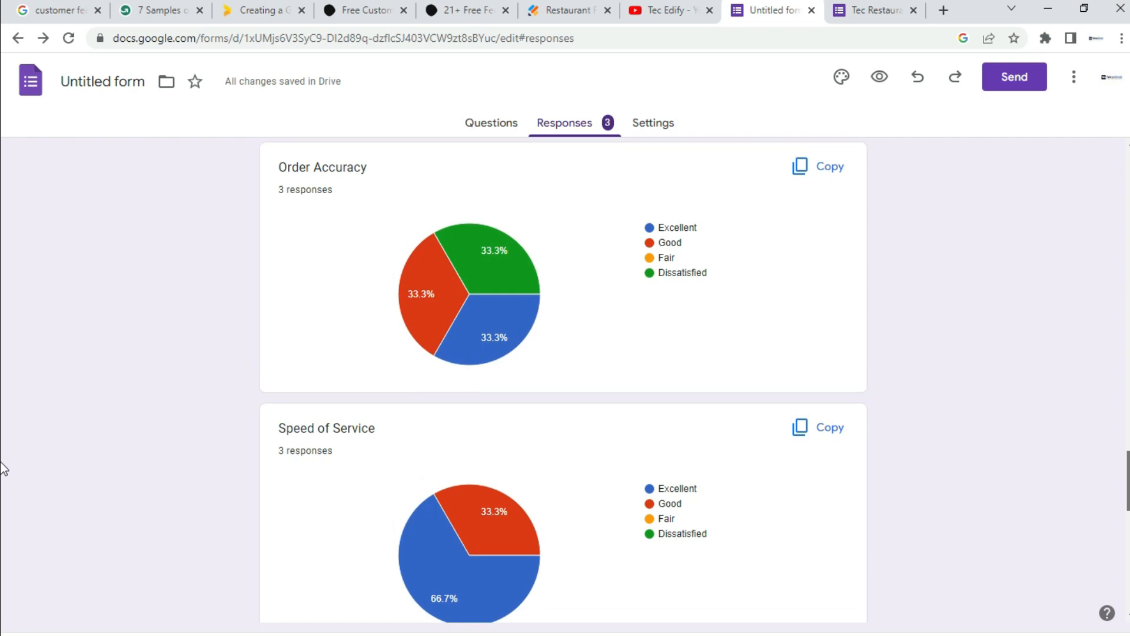
{"action": "scroll", "coordinate": [3, 469], "scroll_direction": "down", "scroll_amount": 3}
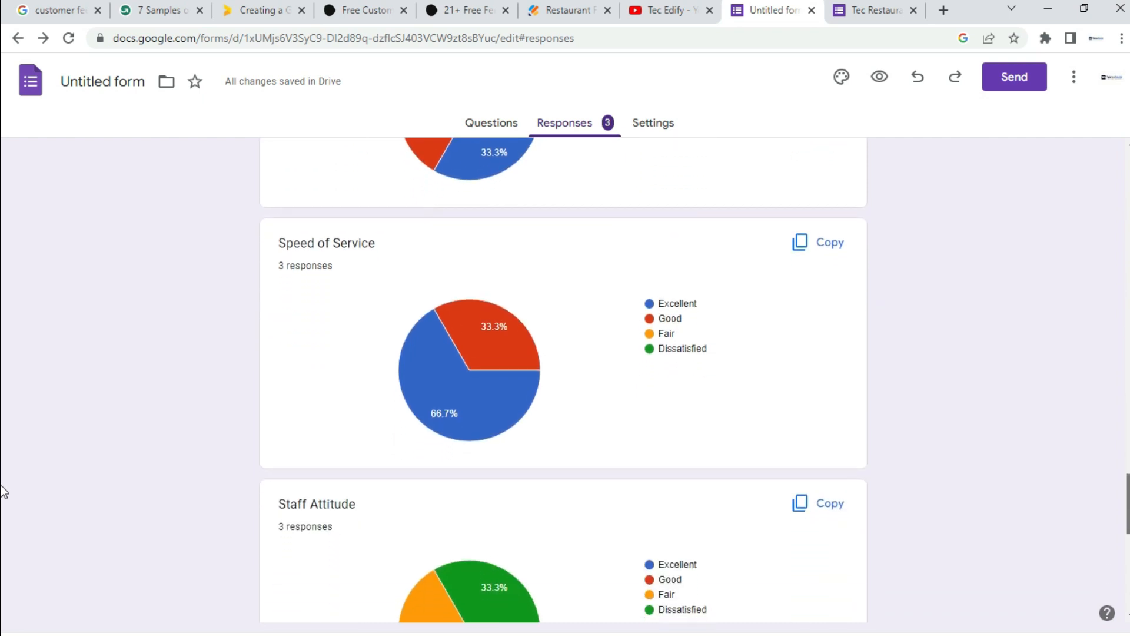
{"action": "scroll", "coordinate": [3, 491], "scroll_direction": "down", "scroll_amount": 2}
{"action": "scroll", "coordinate": [3, 493], "scroll_direction": "up", "scroll_amount": 1}
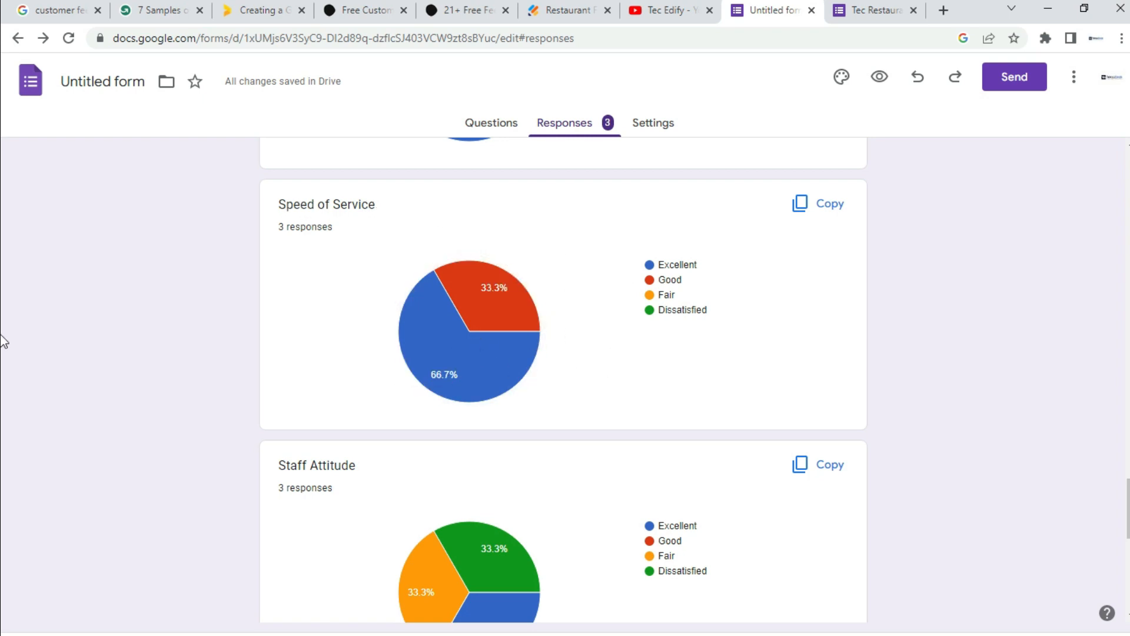
{"action": "scroll", "coordinate": [3, 482], "scroll_direction": "down", "scroll_amount": 4}
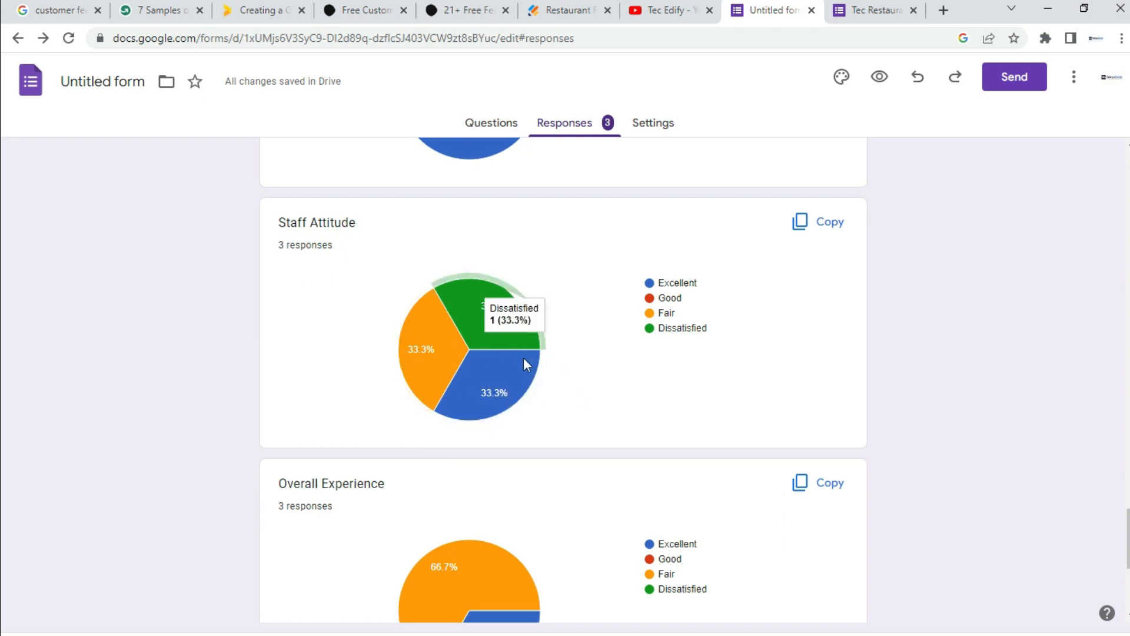
Step: Review Overall Experience (Fair 66.7%, Excellent 33.3%) and the two written comments
{"action": "mouse_move", "coordinate": [480, 322]}
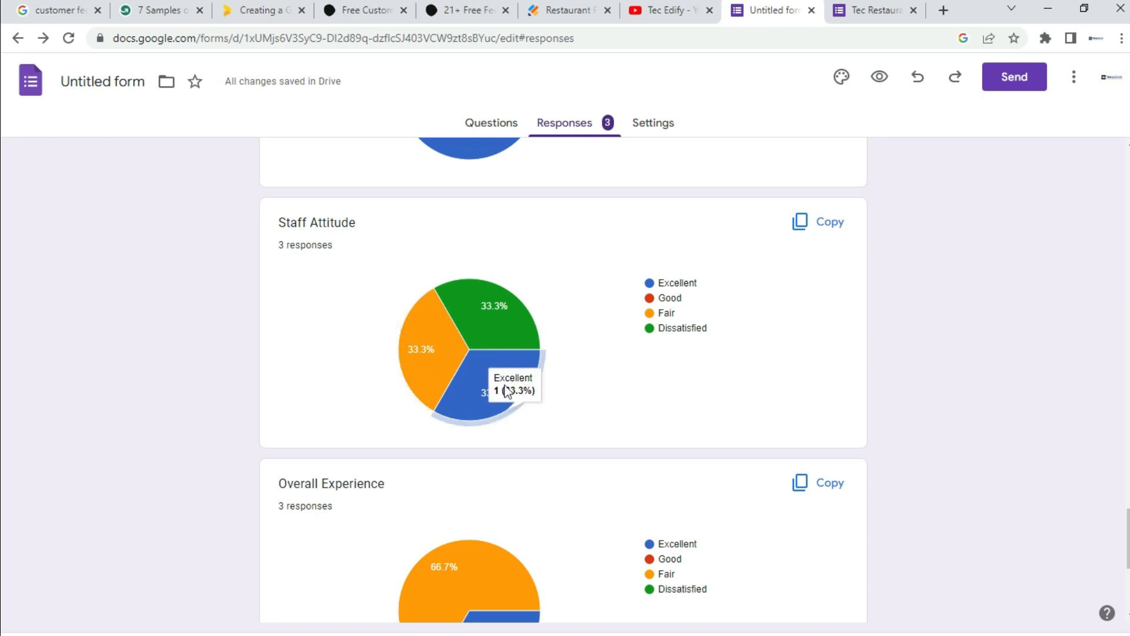
{"action": "scroll", "coordinate": [3, 565], "scroll_direction": "down", "scroll_amount": 4}
{"action": "scroll", "coordinate": [3, 577], "scroll_direction": "down", "scroll_amount": 2}
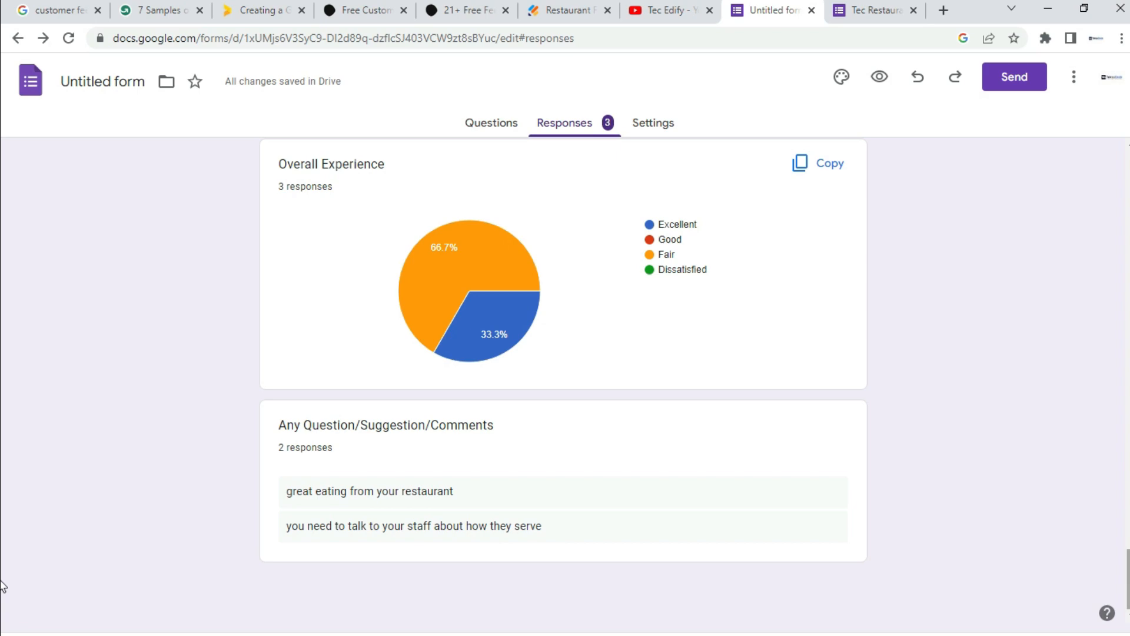
Step: Scroll back up to the '3 responses' header at the top of the summary
{"action": "scroll", "coordinate": [3, 568], "scroll_direction": "up", "scroll_amount": 10}
{"action": "scroll", "coordinate": [3, 487], "scroll_direction": "up", "scroll_amount": 20}
{"action": "scroll", "coordinate": [3, 228], "scroll_direction": "up", "scroll_amount": 6}
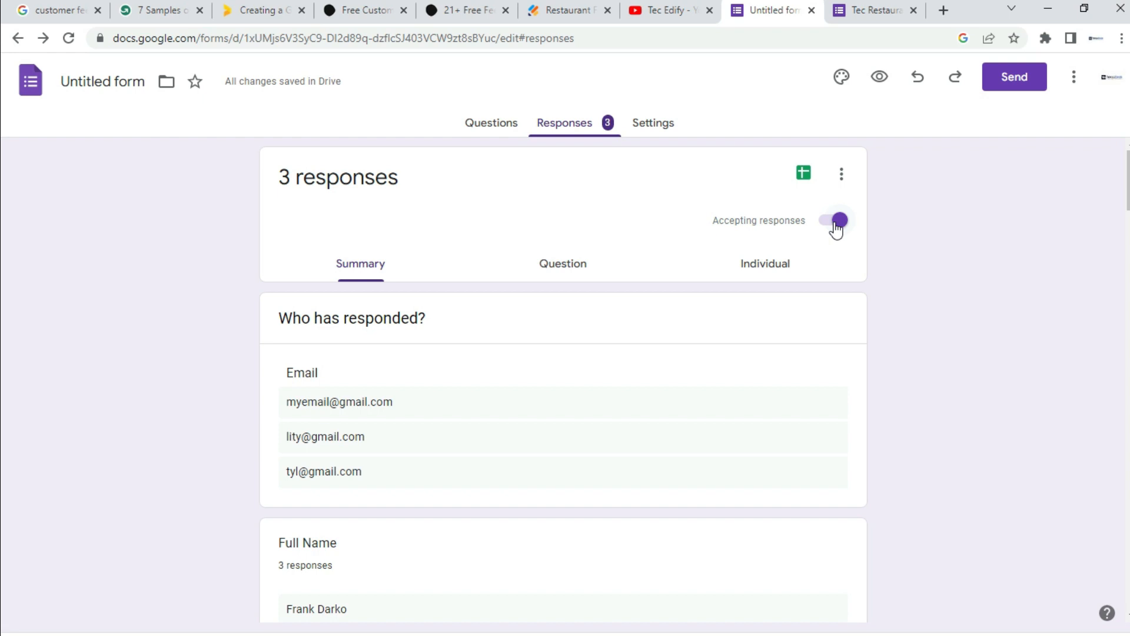
{"action": "scroll", "coordinate": [3, 176], "scroll_direction": "down", "scroll_amount": 2}
{"action": "scroll", "coordinate": [2, 194], "scroll_direction": "down", "scroll_amount": 10}
{"action": "left_click_drag", "start_coordinate": [1127, 285], "coordinate": [3, 146]}
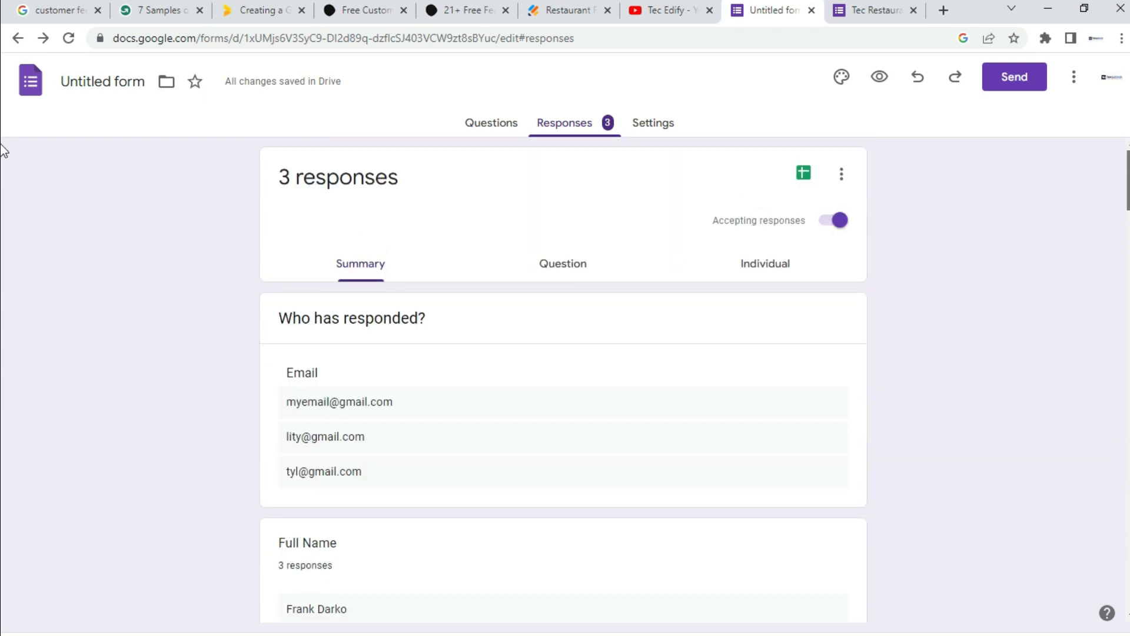
Step: Link the responses to a new spreadsheet named 'Untitled form (Responses)'
{"action": "left_click", "coordinate": [804, 173]}
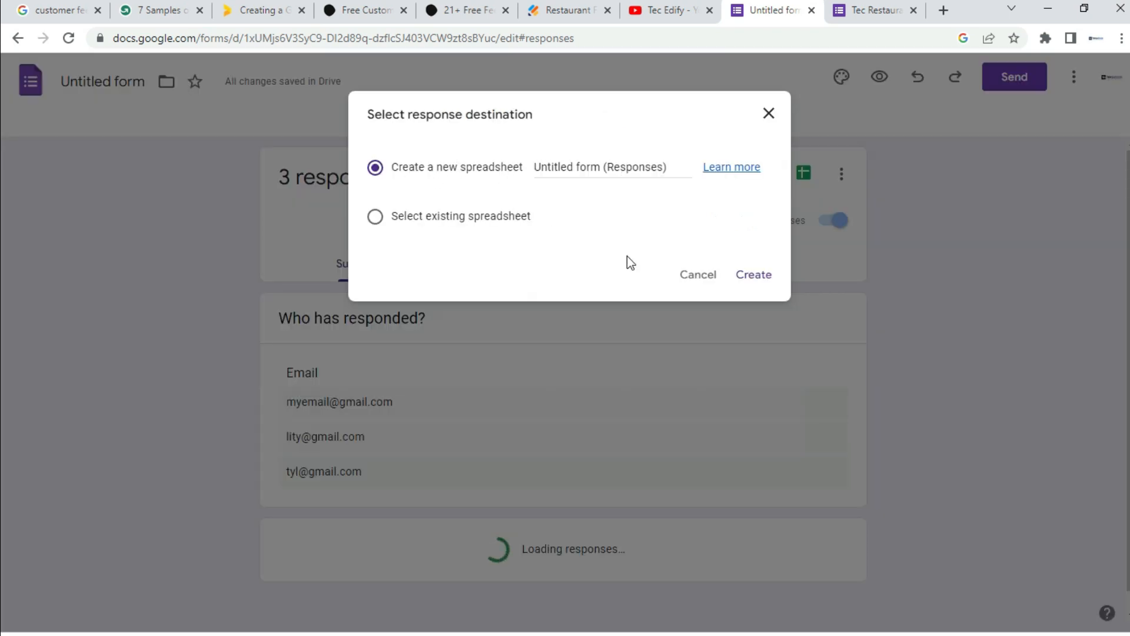
{"action": "left_click", "coordinate": [754, 279]}
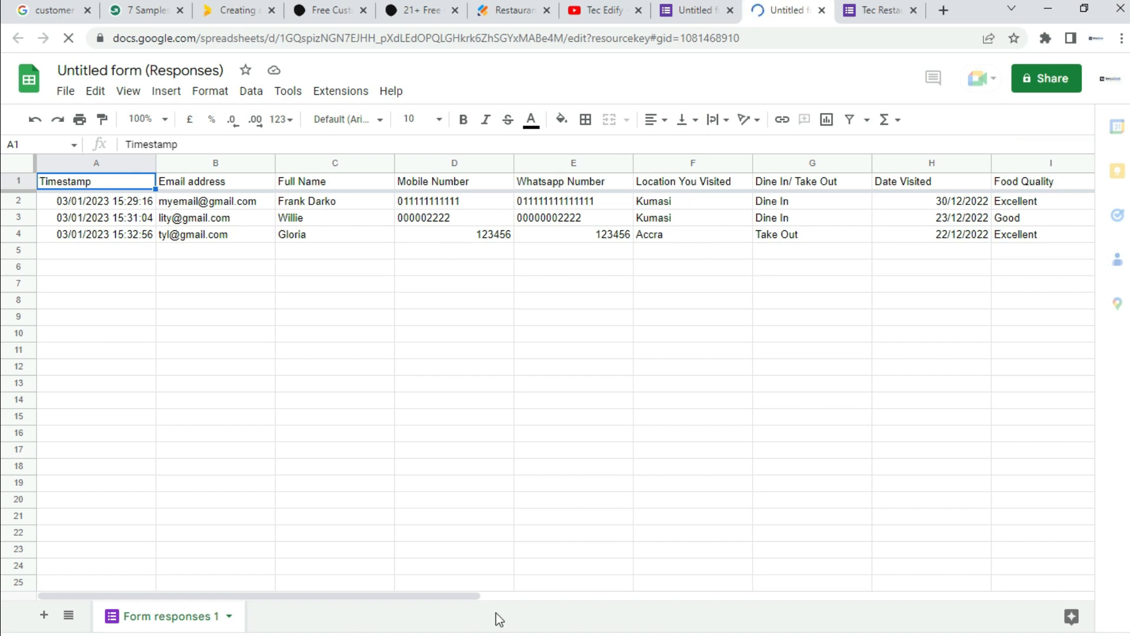
Step: Show the File > Download format list for the responses spreadsheet
{"action": "left_click_drag", "start_coordinate": [437, 599], "coordinate": [412, 612]}
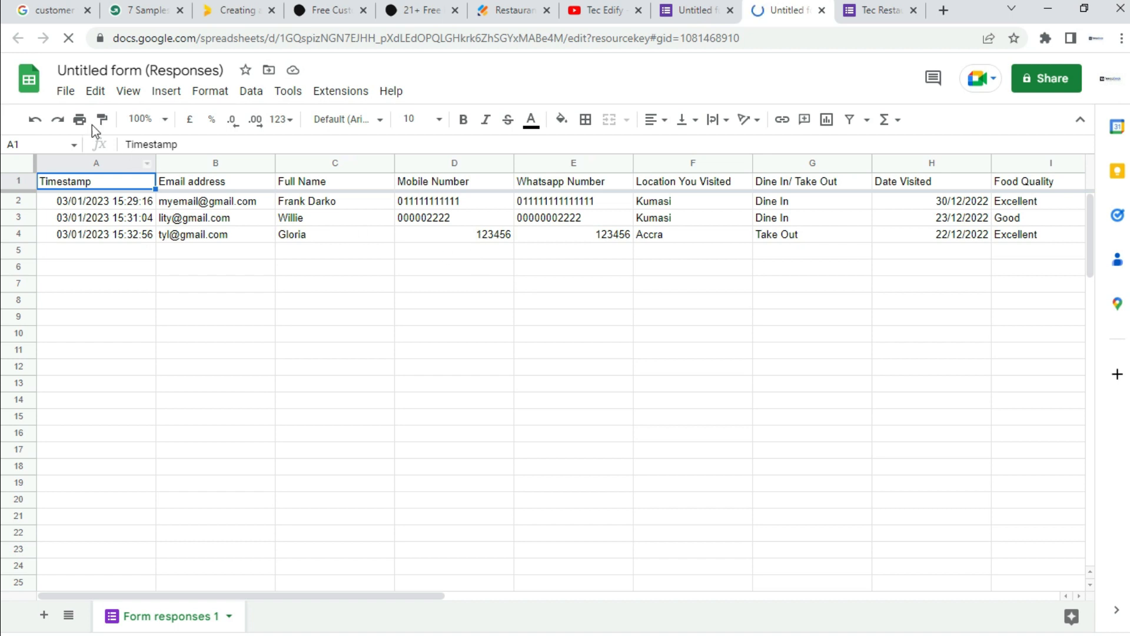
{"action": "left_click", "coordinate": [66, 93]}
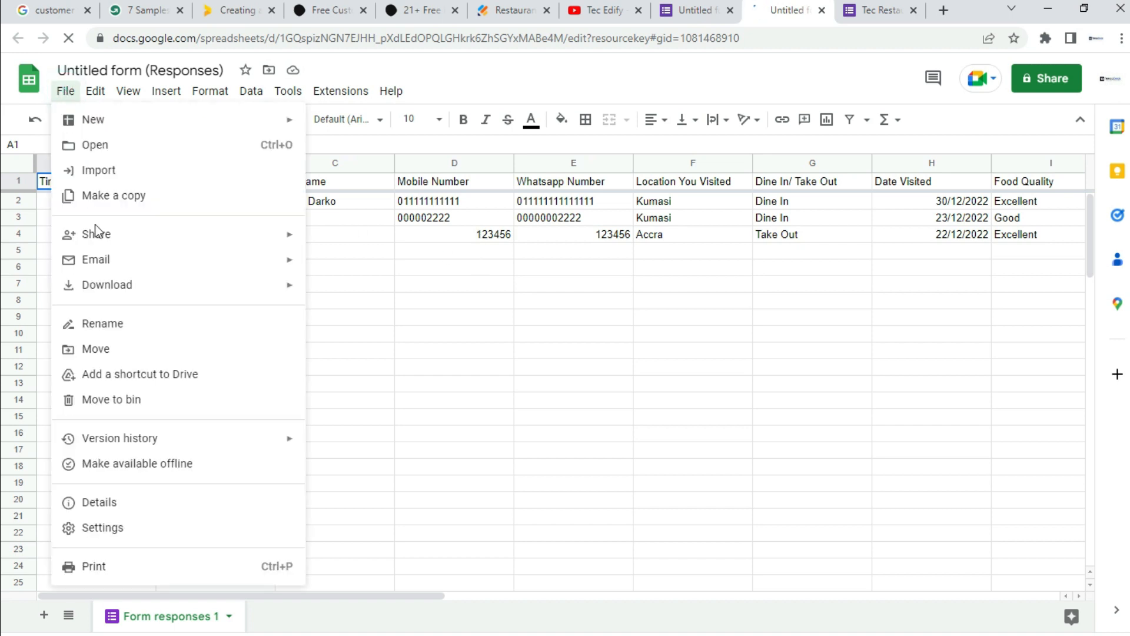
{"action": "mouse_move", "coordinate": [102, 290]}
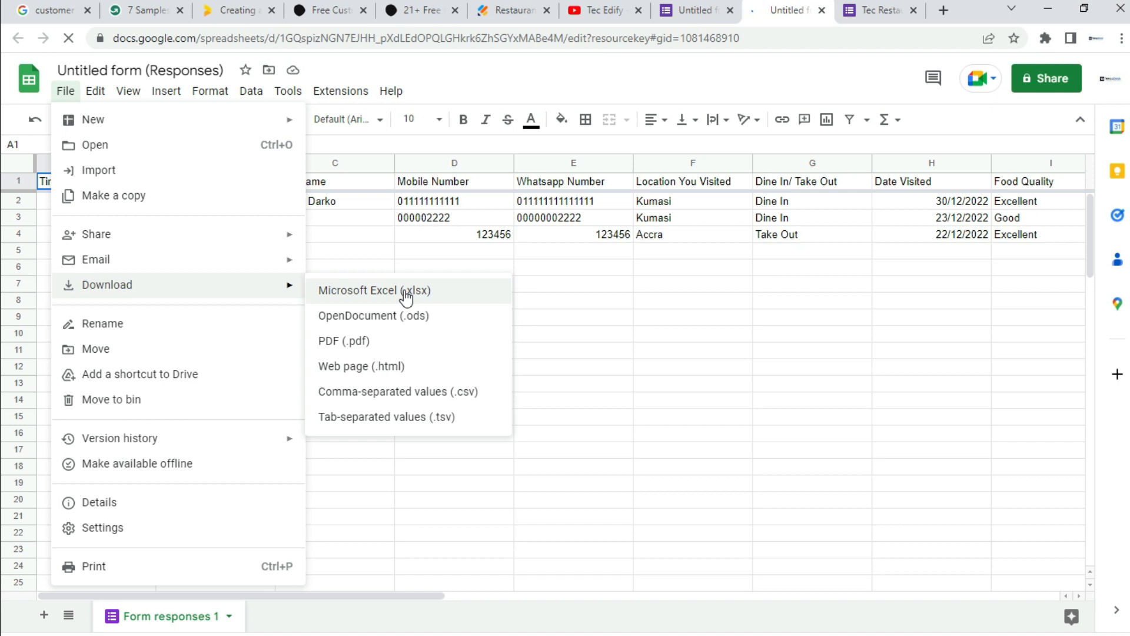
Step: Download the responses sheet as a one-page landscape A4 PDF fitted to width
{"action": "left_click", "coordinate": [345, 348]}
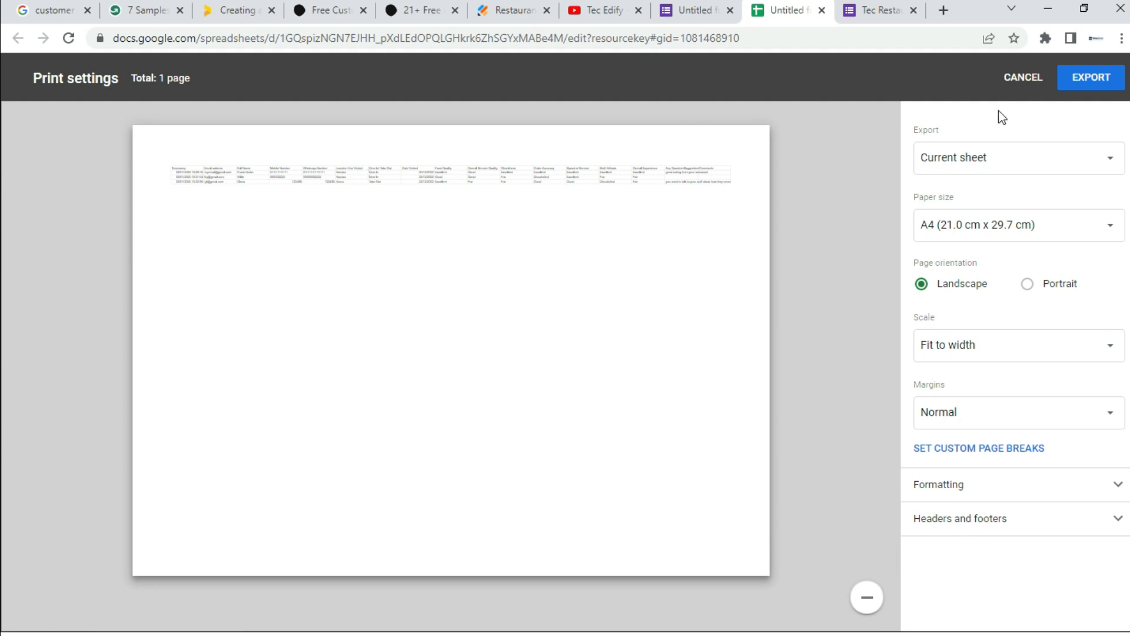
{"action": "left_click", "coordinate": [1085, 84]}
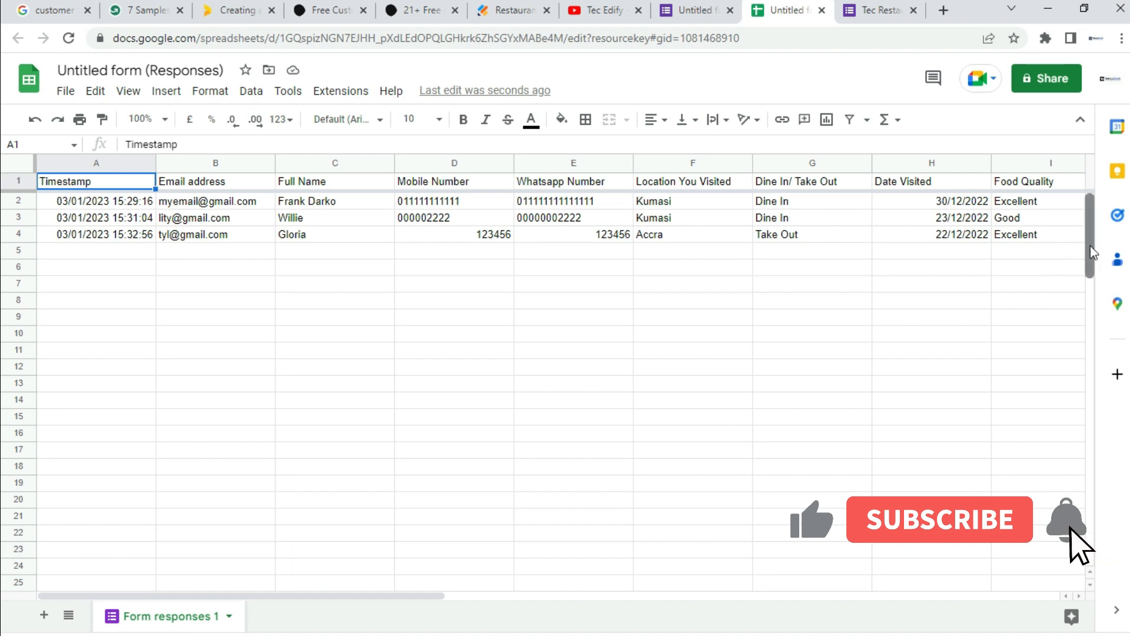
Step: Return to the Untitled form's response summary listing 3 responses
{"action": "left_click", "coordinate": [694, 10]}
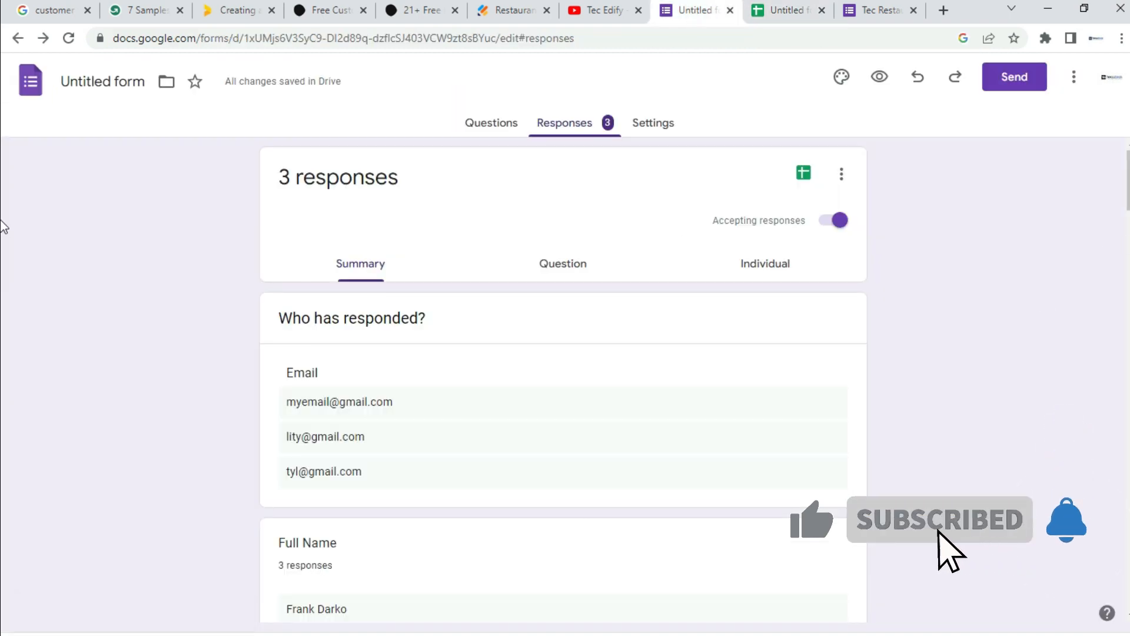
{"action": "scroll", "coordinate": [1, 215], "scroll_direction": "down", "scroll_amount": 20}
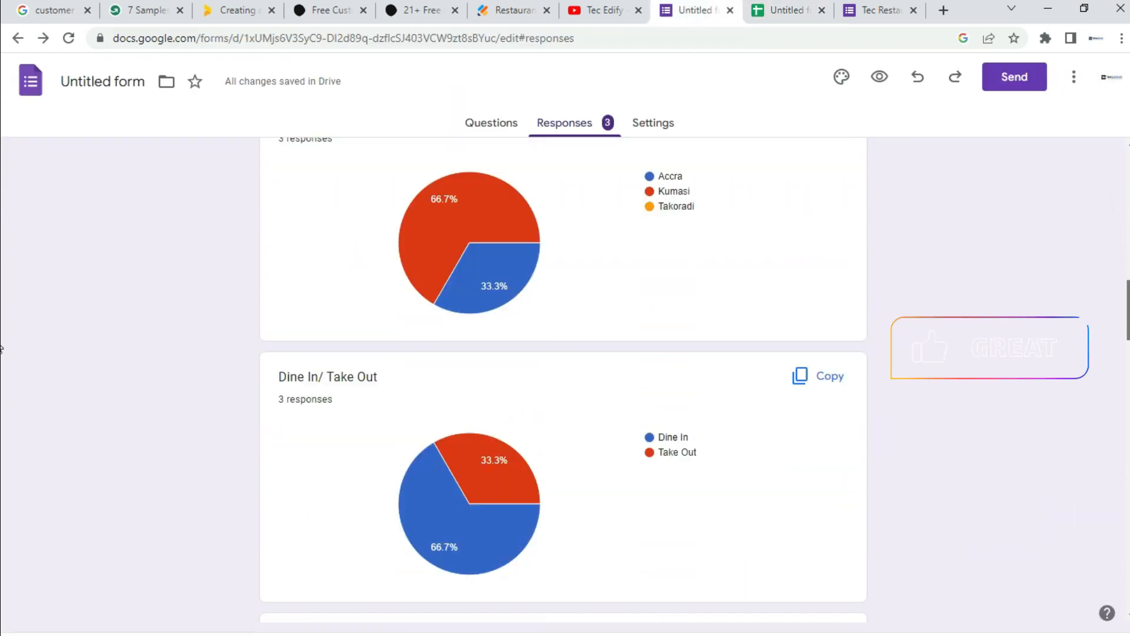
{"action": "scroll", "coordinate": [1, 402], "scroll_direction": "down", "scroll_amount": 16}
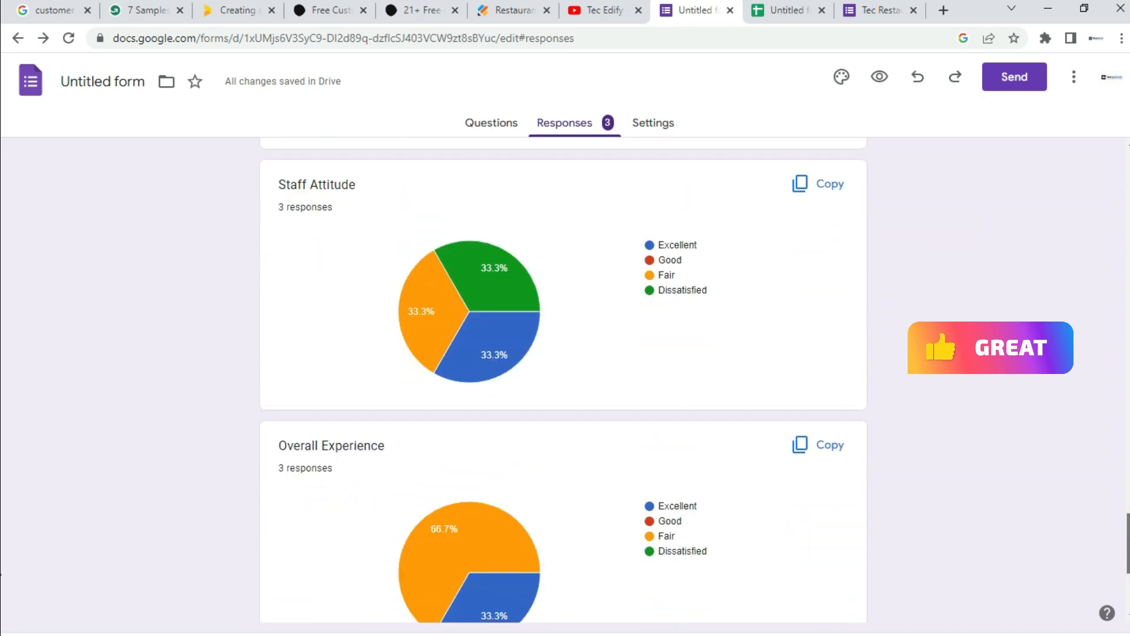
{"action": "scroll", "coordinate": [1, 558], "scroll_direction": "up", "scroll_amount": 20}
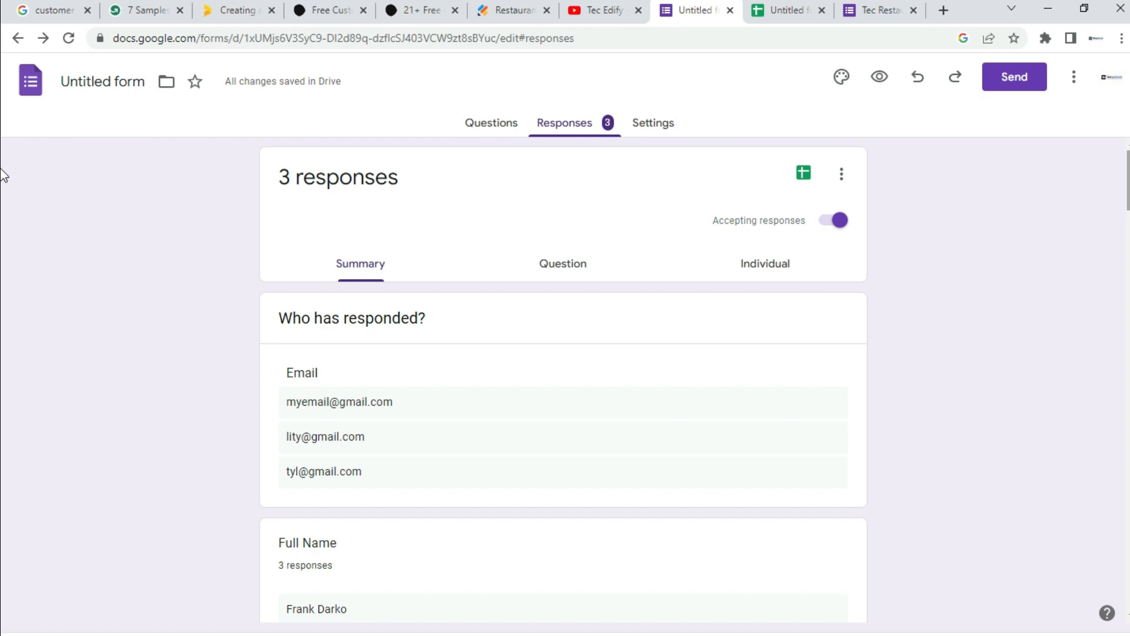
{"action": "scroll", "coordinate": [3, 175], "scroll_direction": "down", "scroll_amount": 10}
{"action": "scroll", "coordinate": [3, 295], "scroll_direction": "up", "scroll_amount": 10}
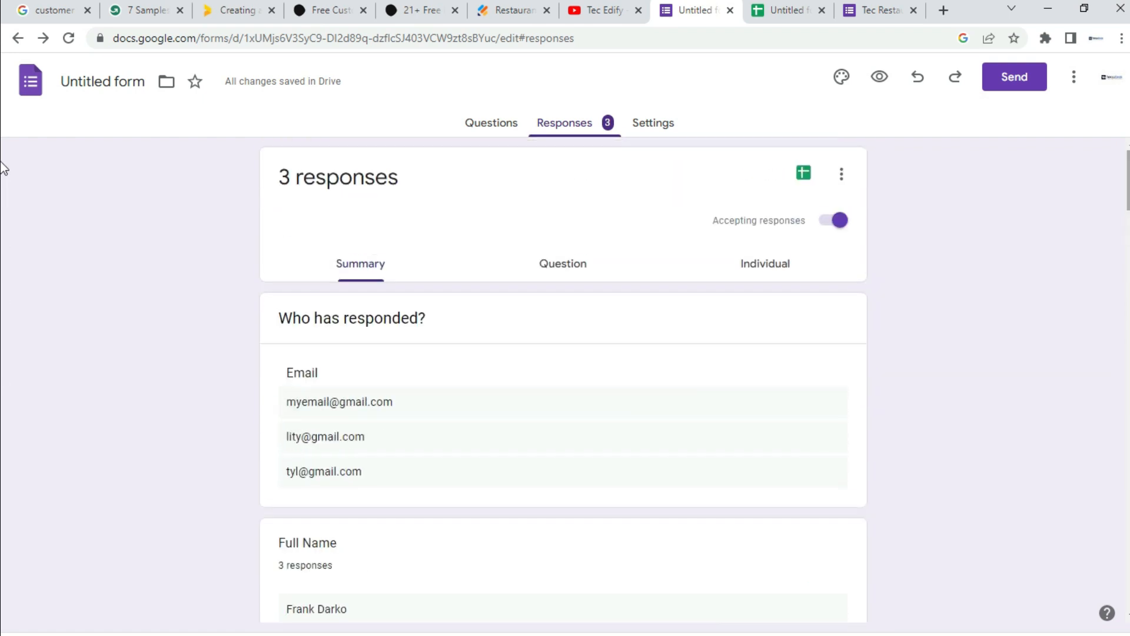